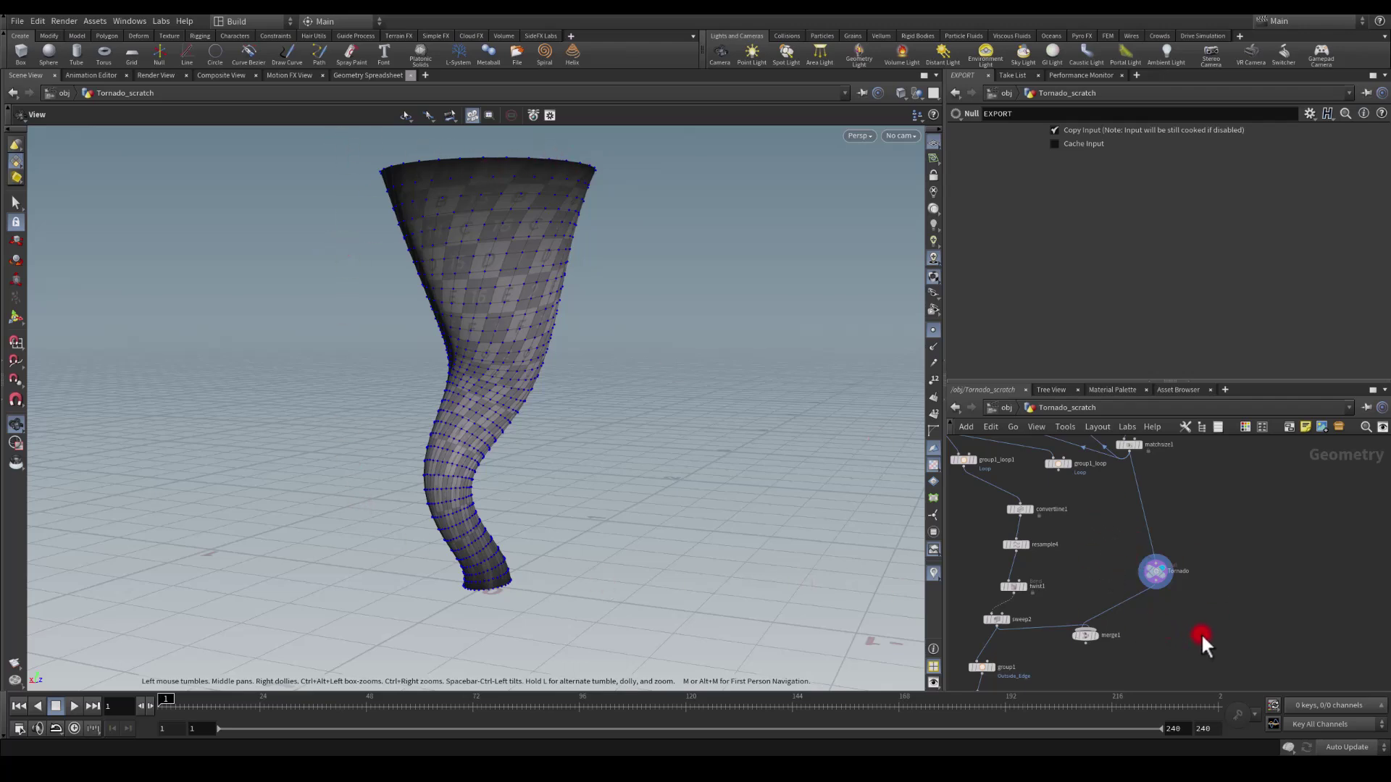
# Step: Display the geometry of the color1 node in the tornado network
pyautogui.moveTo(1187, 580); pyautogui.dragTo(1238, 430, button='middle')
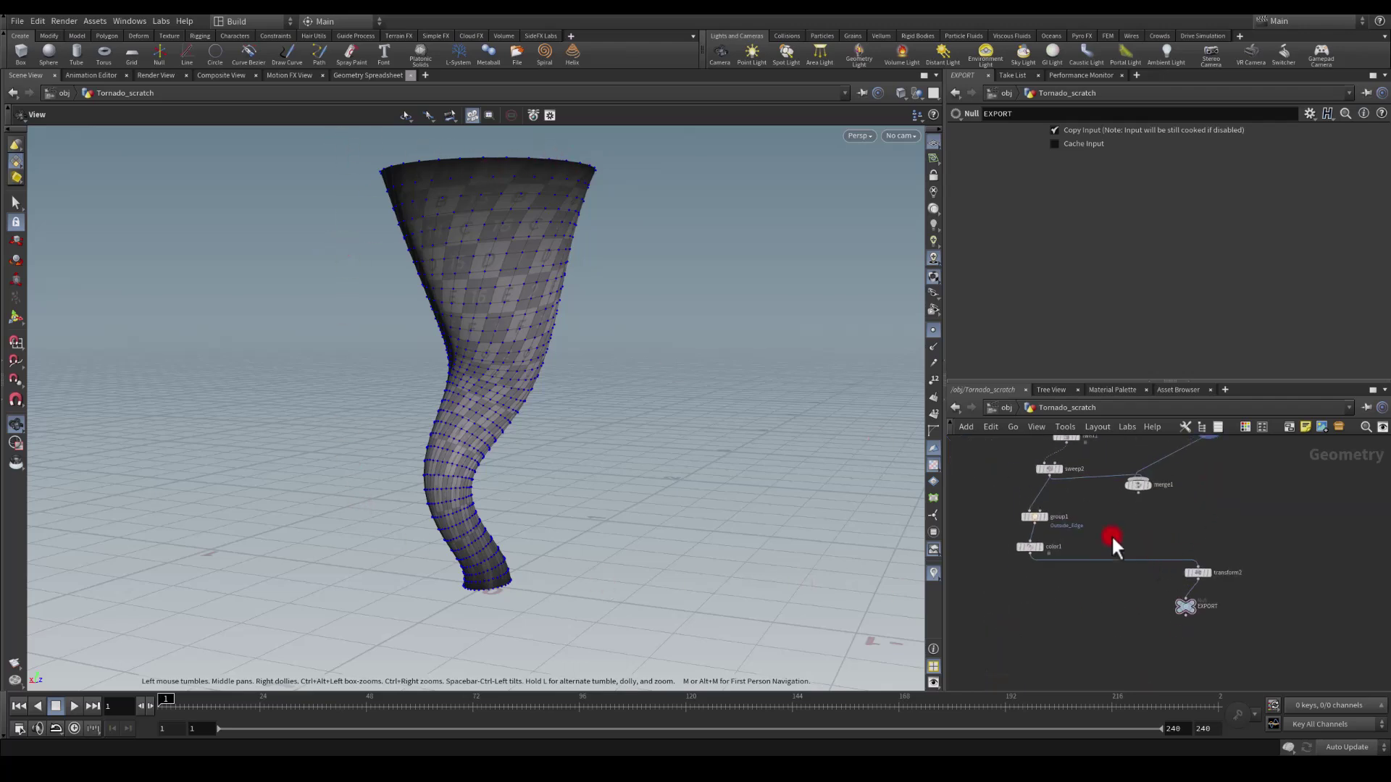
pyautogui.click(1040, 547)
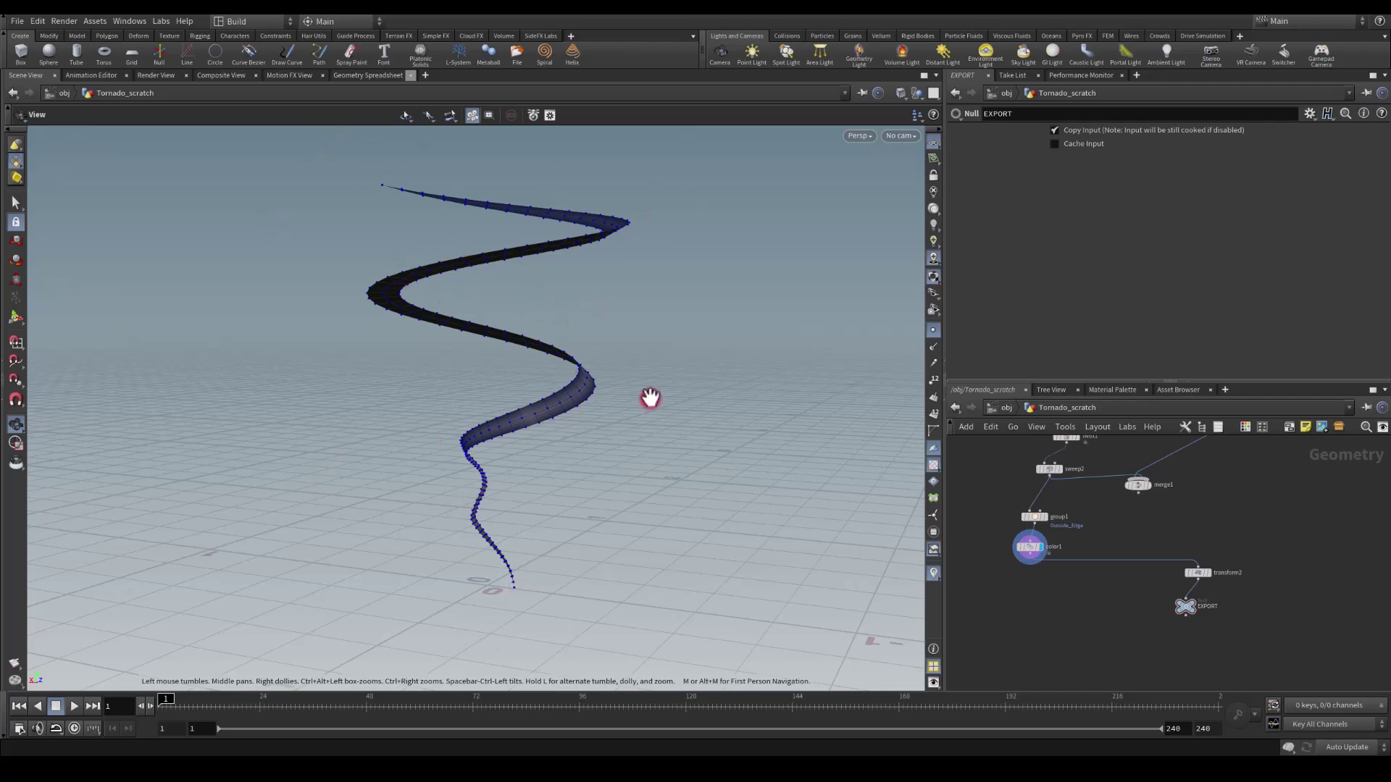
# Step: Add a Spiral node in an empty area of the network and display it
pyautogui.moveTo(1272, 506); pyautogui.dragTo(1111, 512, button='middle')
pyautogui.moveTo(1259, 438); pyautogui.dragTo(1115, 507, button='middle')
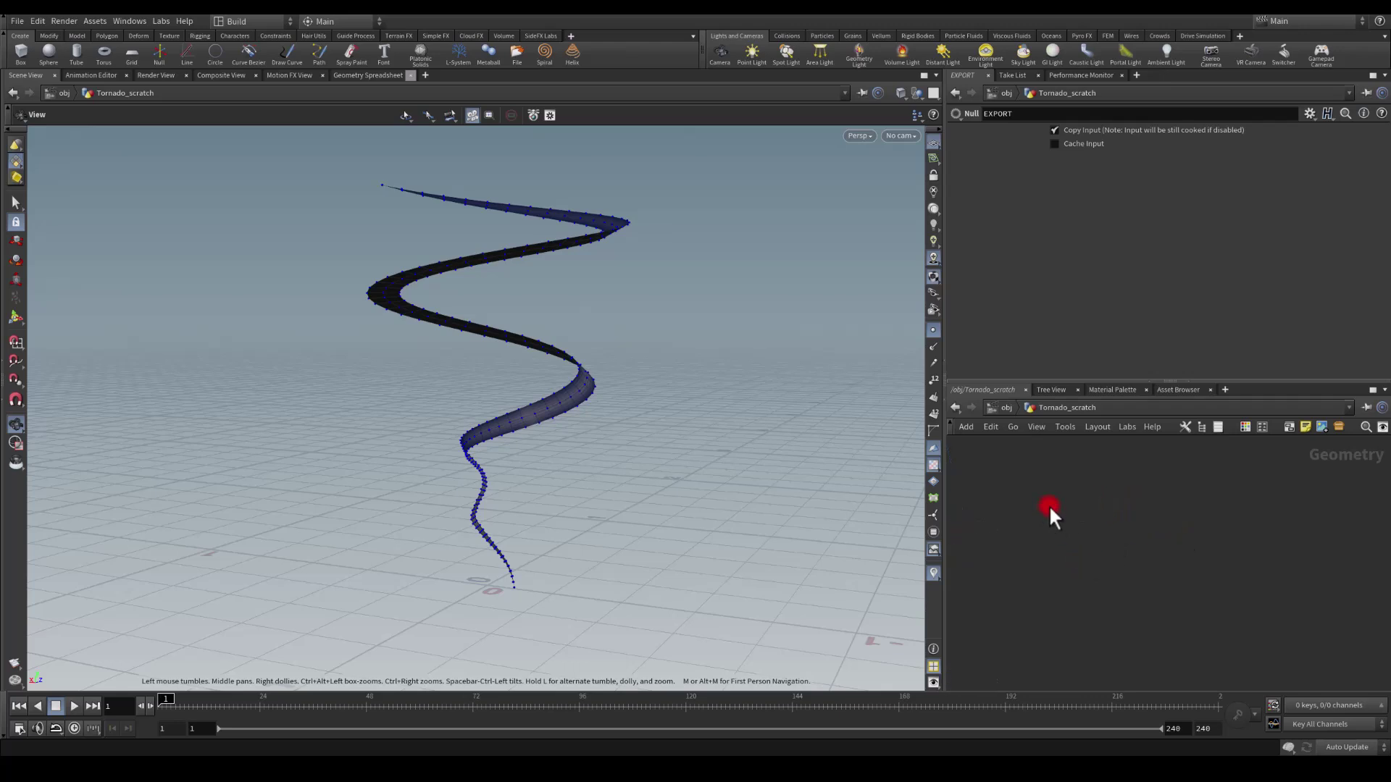
pyautogui.press('Tab')
pyautogui.write('sp')
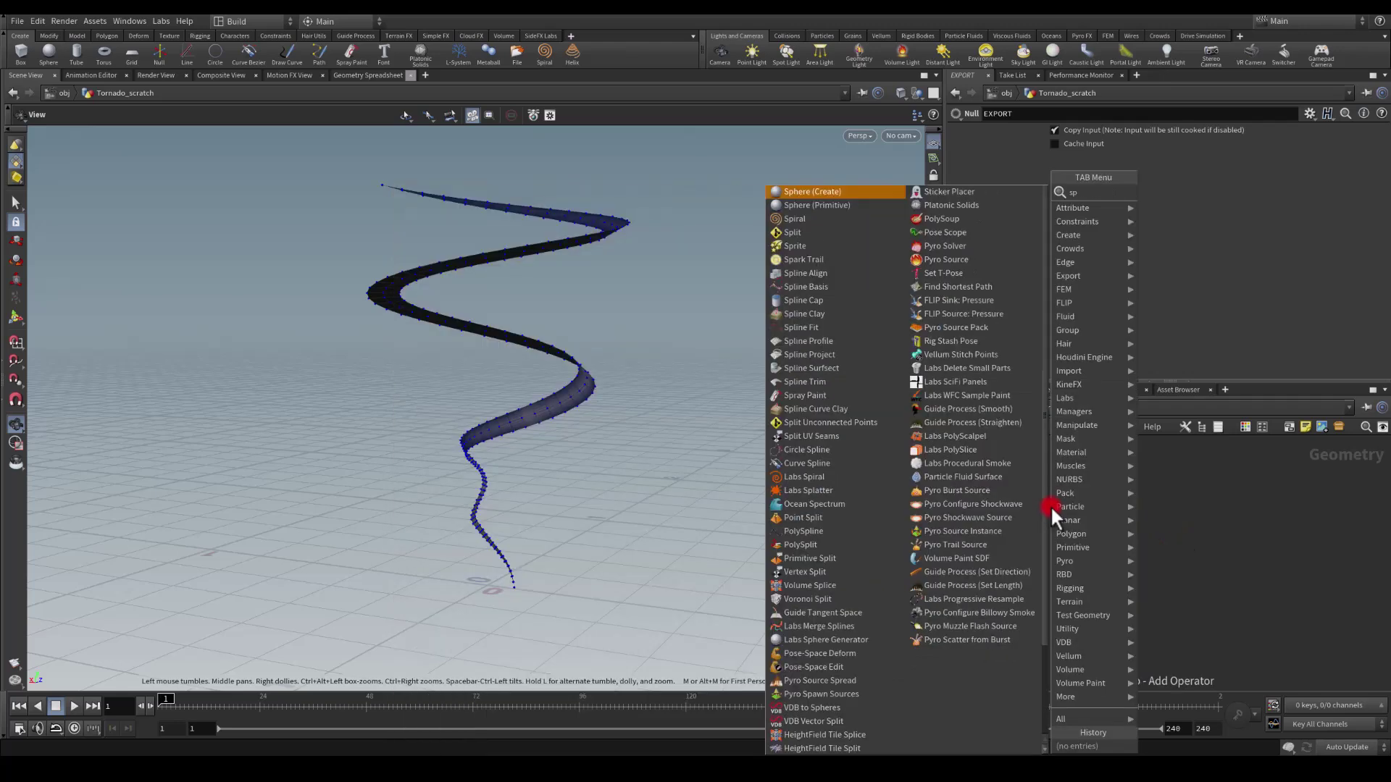
pyautogui.write('ril')
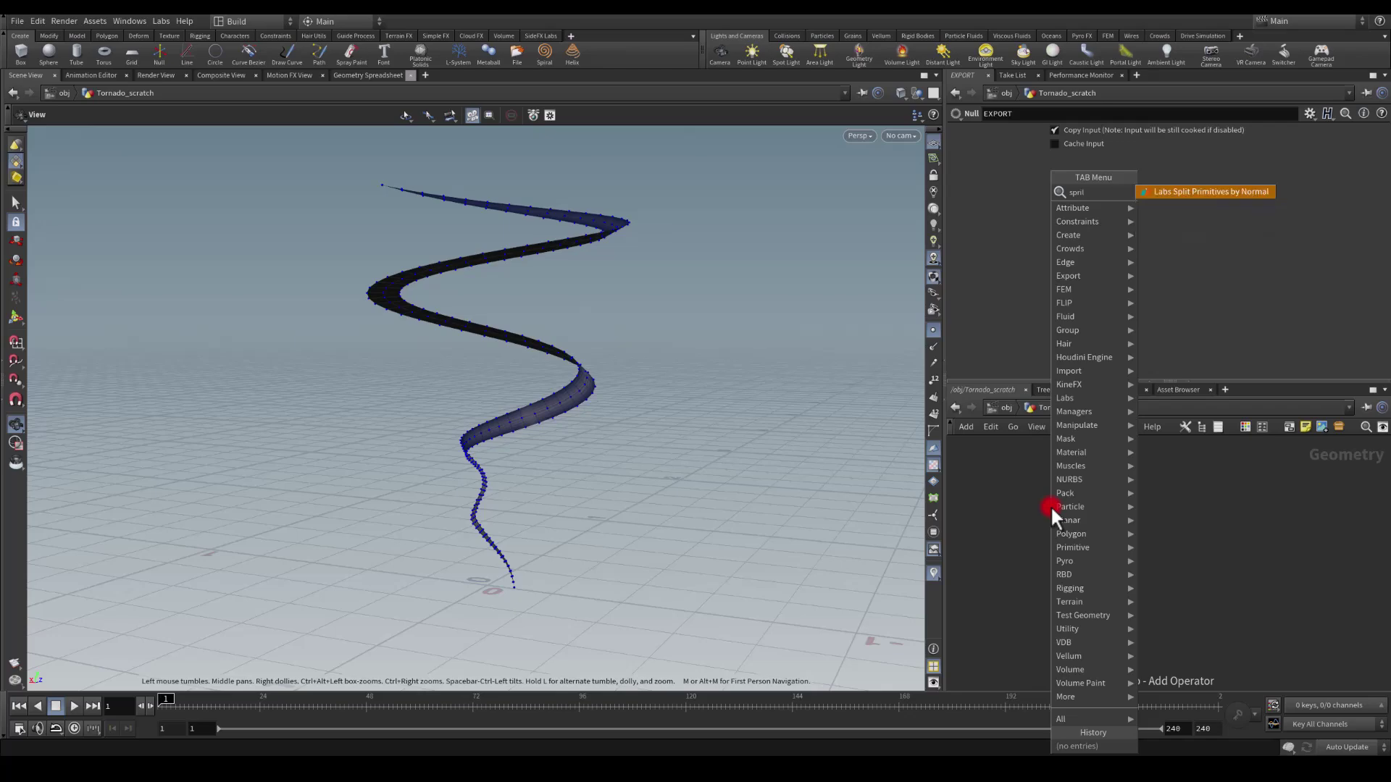
pyautogui.press('BackSpace')
pyautogui.press('BackSpace')
pyautogui.press('BackSpace')
pyautogui.press('BackSpace')
pyautogui.press('BackSpace')
pyautogui.write('sp')
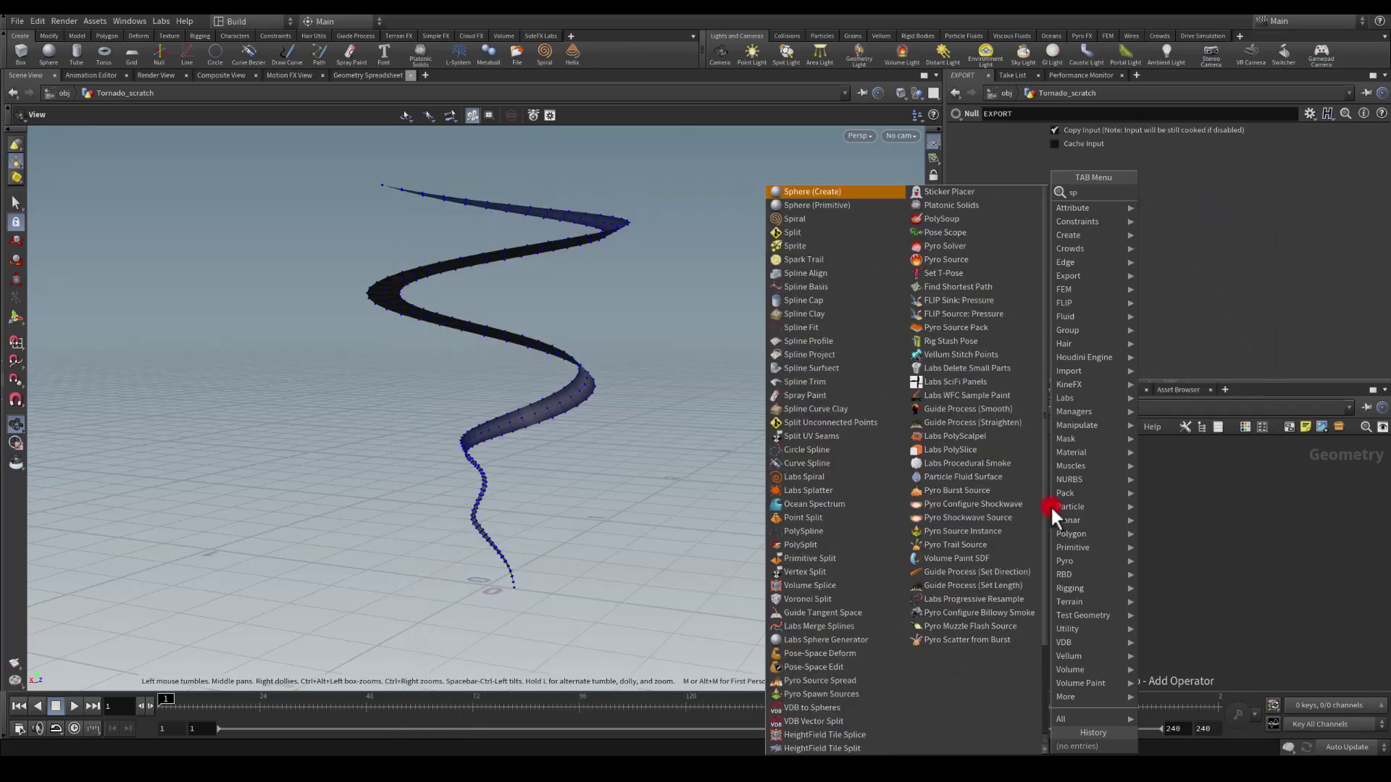
pyautogui.write('iral')
pyautogui.press('Return')
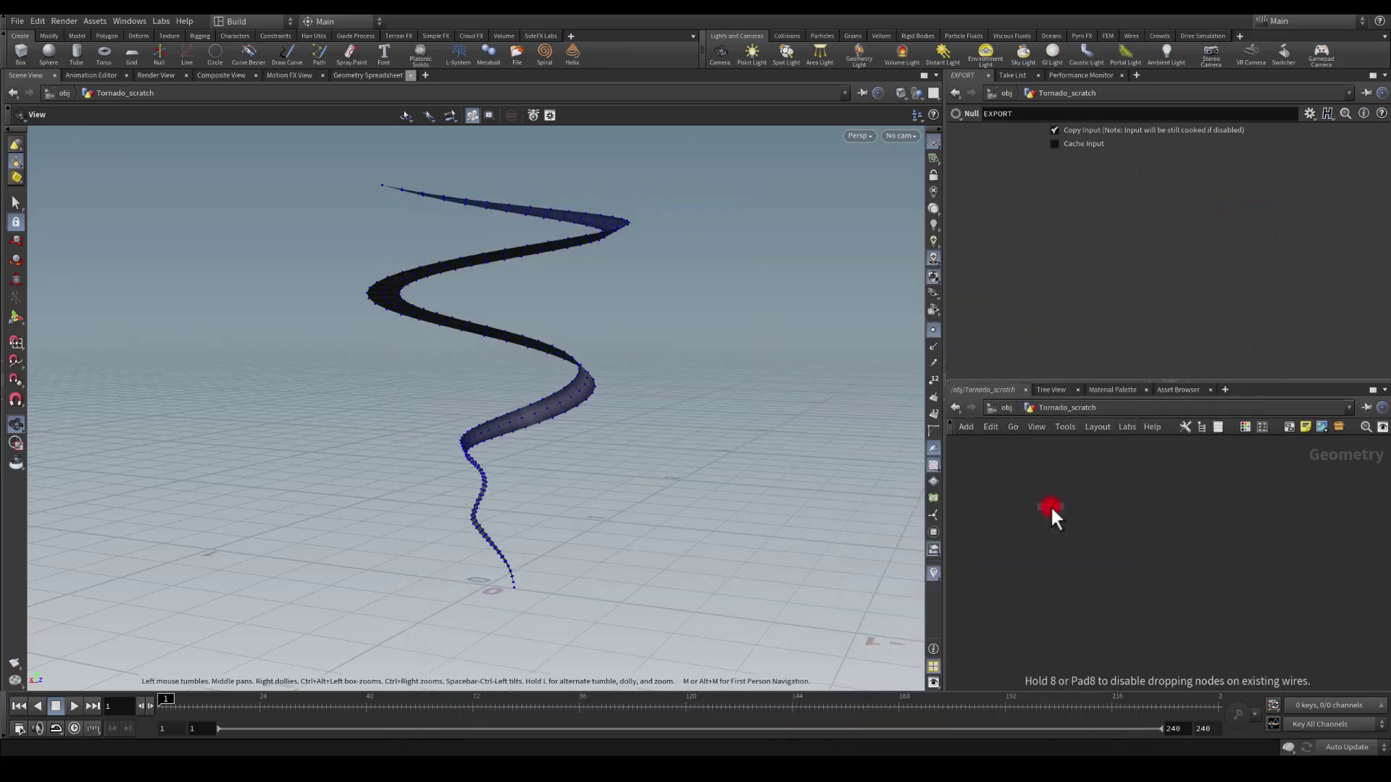
pyautogui.click(1051, 505)
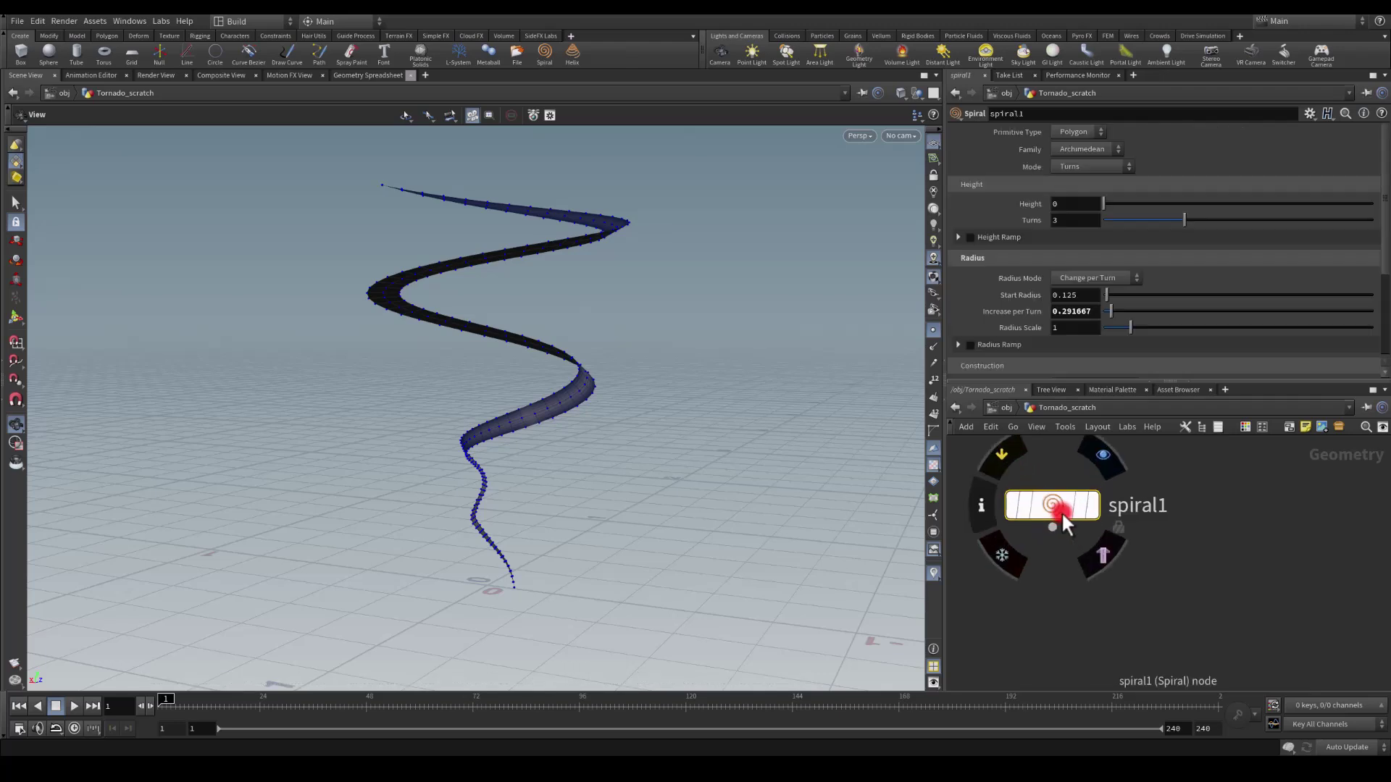
pyautogui.scroll(2, 1075, 497)
pyautogui.click(1116, 505)
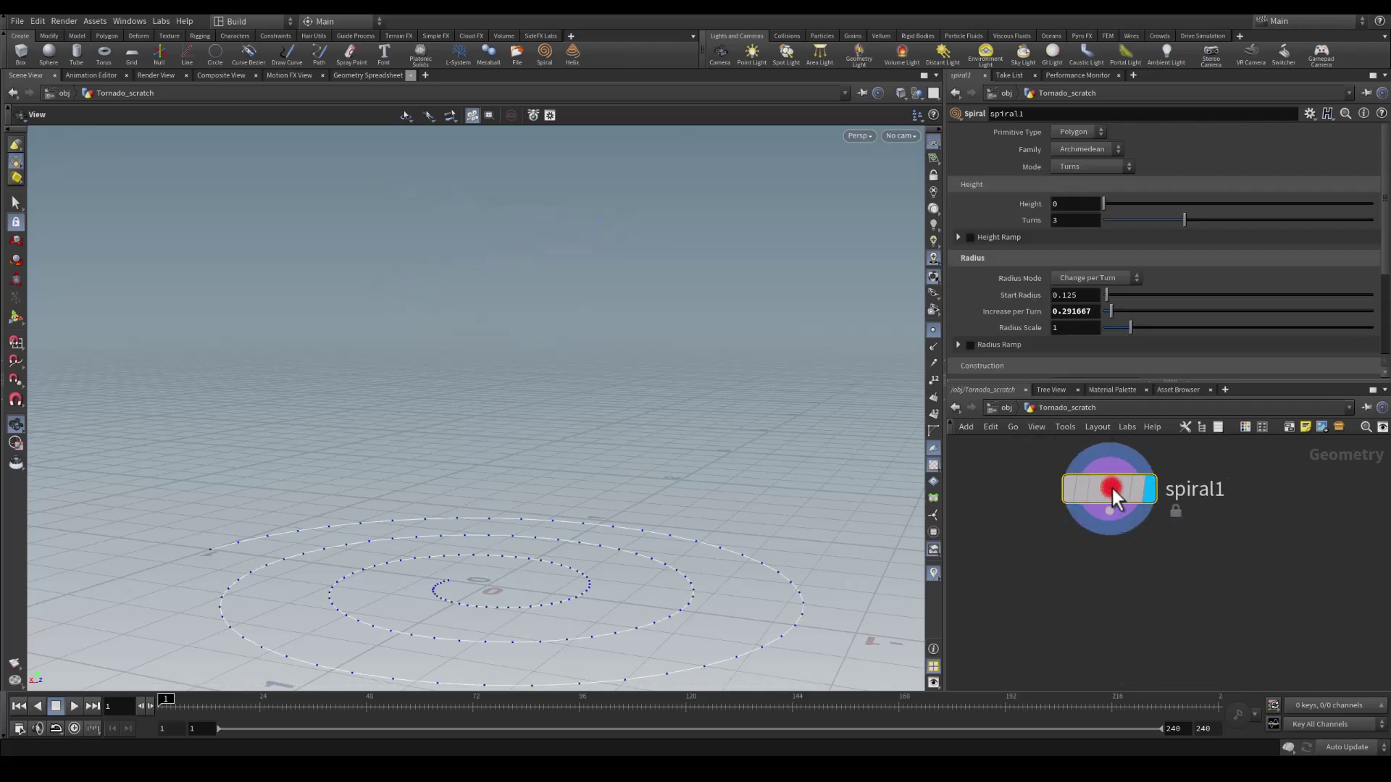
# Step: Set the spiral's height to -0.2
pyautogui.moveTo(596, 490); pyautogui.dragTo(427, 460)
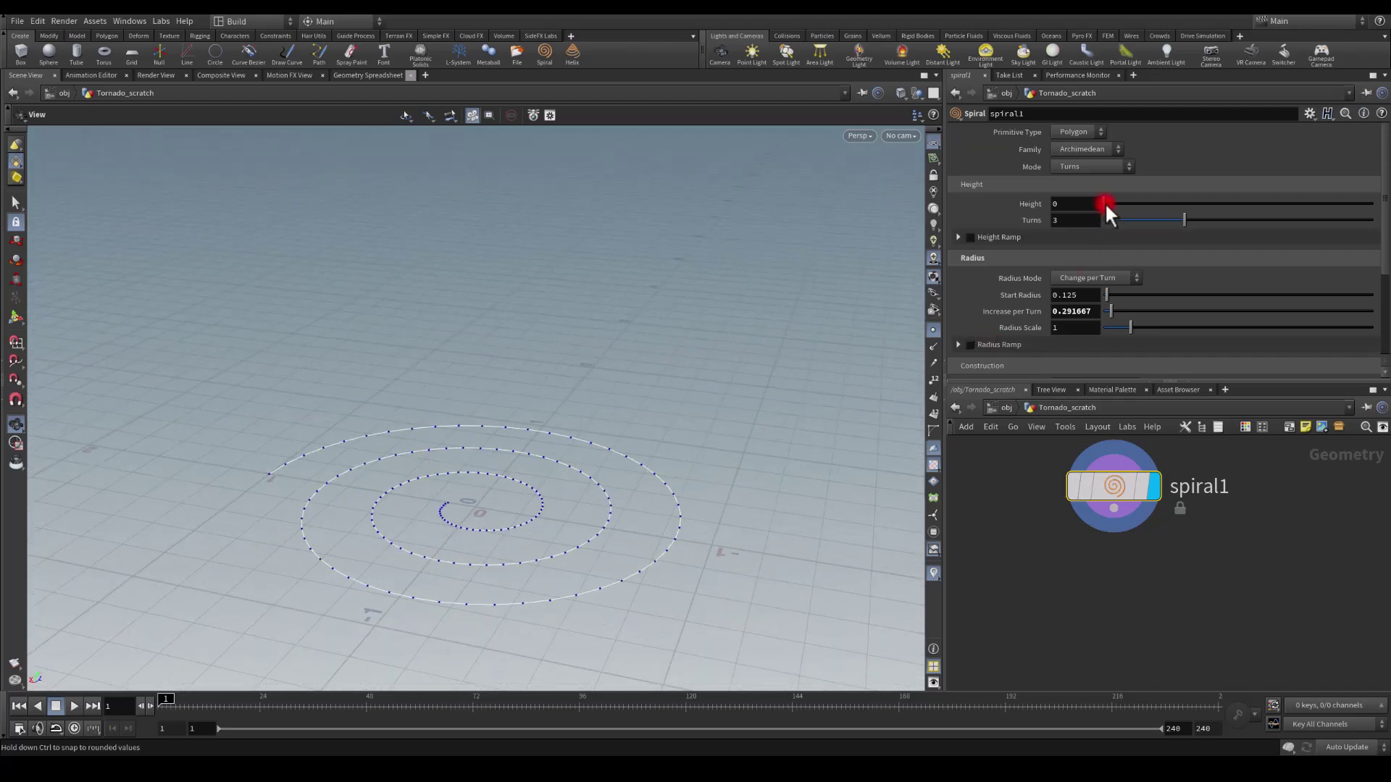
pyautogui.moveTo(1102, 202); pyautogui.dragTo(1113, 200)
pyautogui.click(1079, 207)
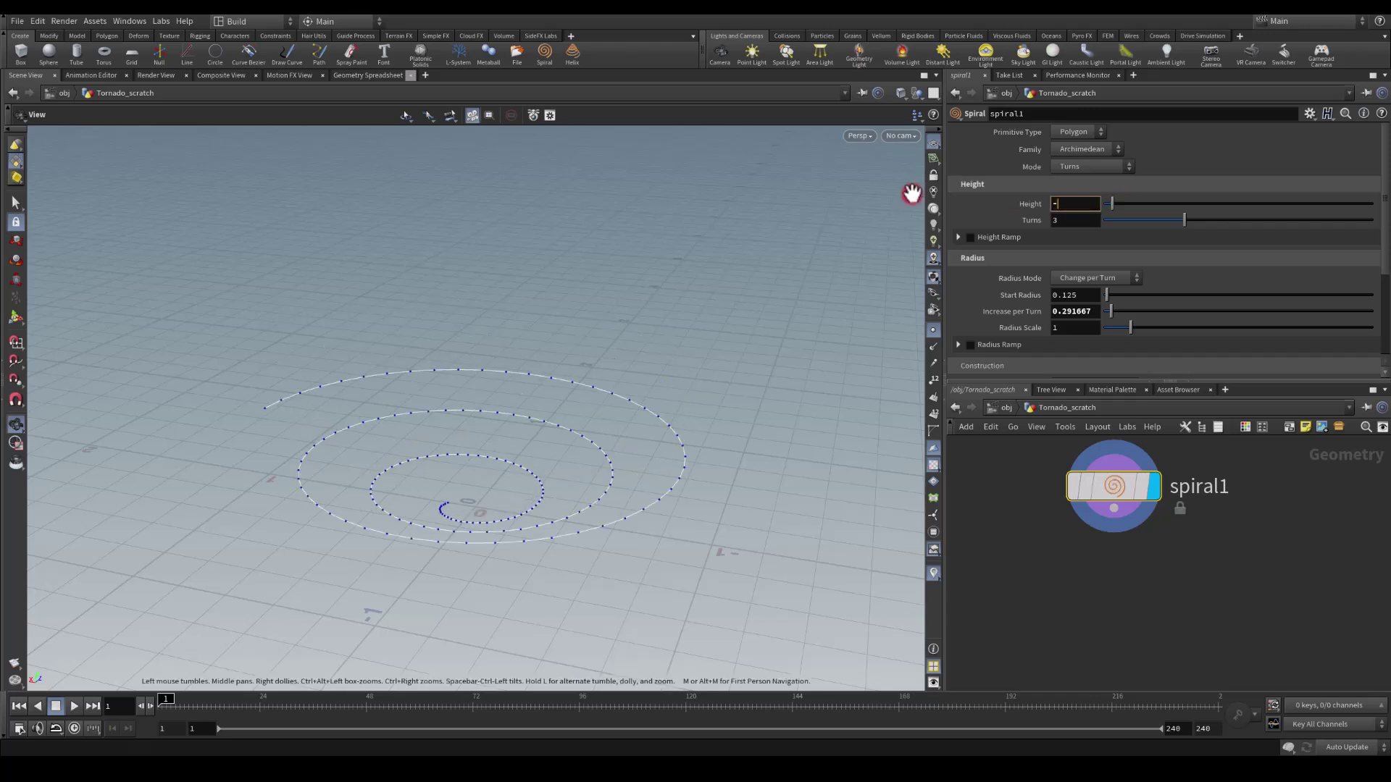
pyautogui.press('Return')
pyautogui.moveTo(534, 419); pyautogui.dragTo(493, 417)
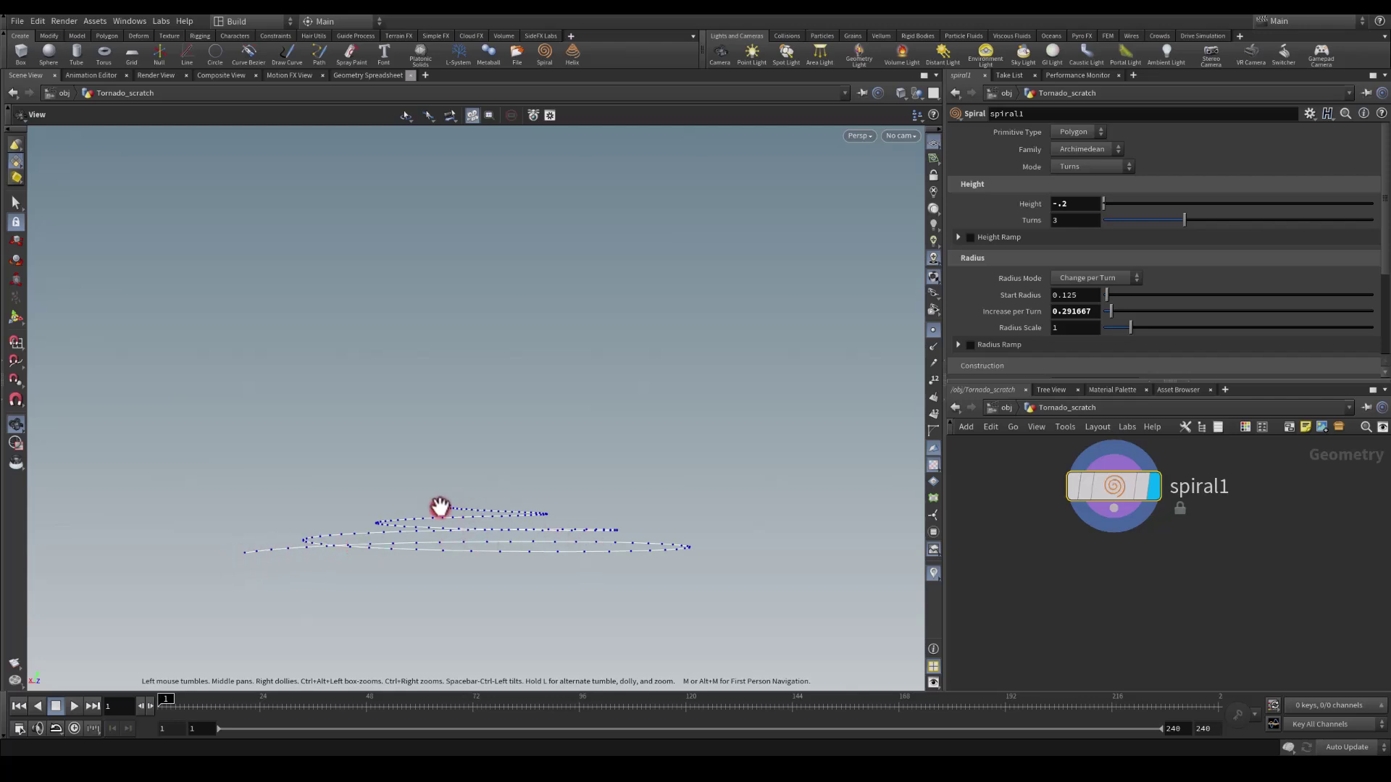
pyautogui.moveTo(434, 495); pyautogui.dragTo(202, 544)
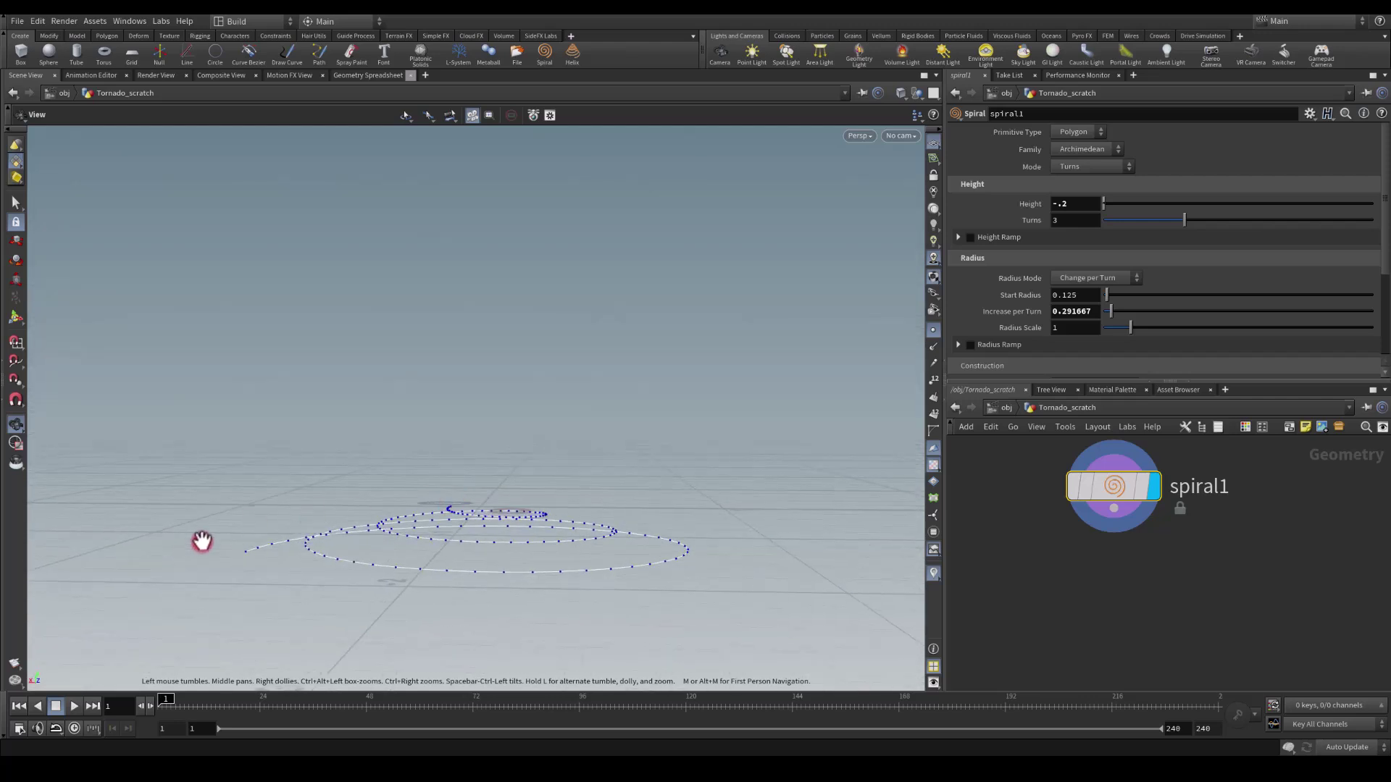
pyautogui.moveTo(480, 521)
pyautogui.mouseDown()
pyautogui.moveTo(460, 510)
pyautogui.moveTo(471, 496)
pyautogui.mouseUp()
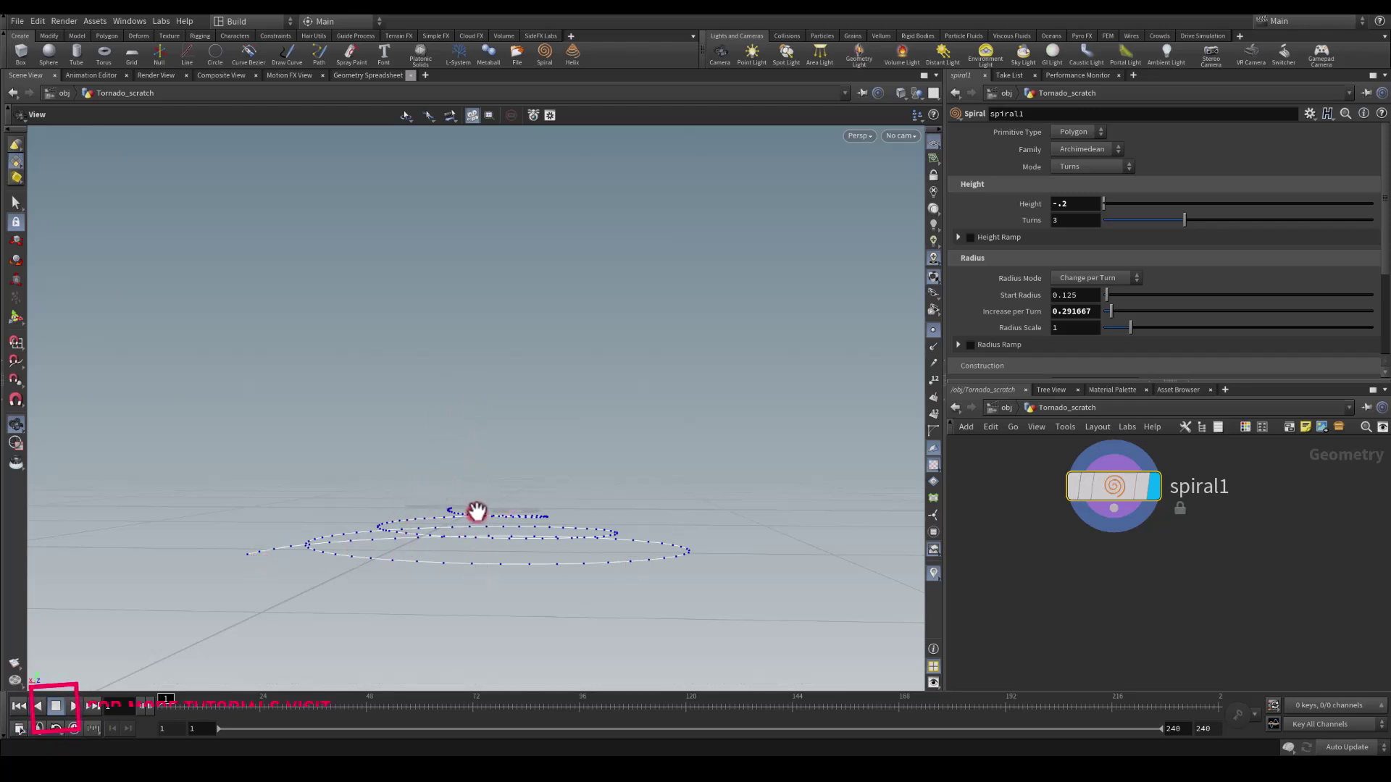
pyautogui.moveTo(450, 490); pyautogui.dragTo(528, 394)
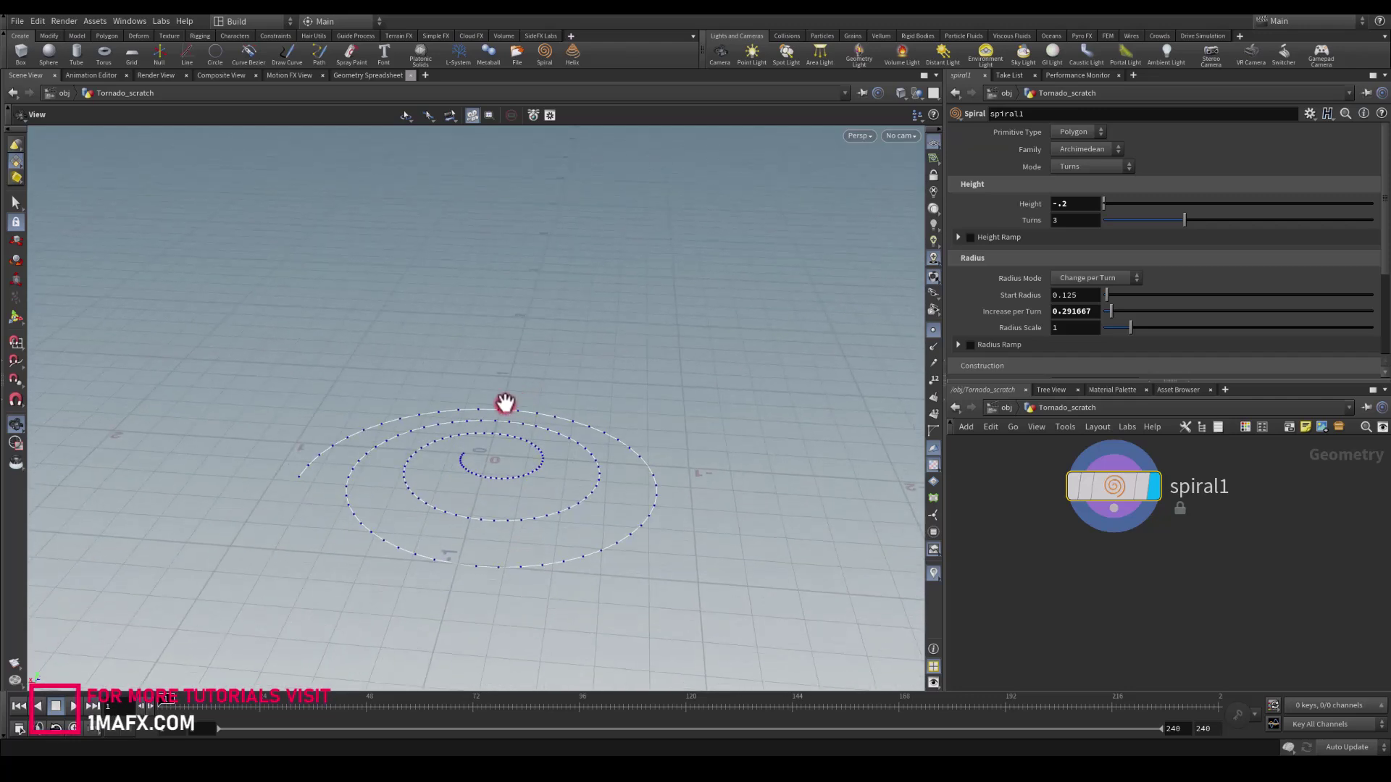
# Step: Set the spiral's number of turns to 2
pyautogui.click(1013, 294)
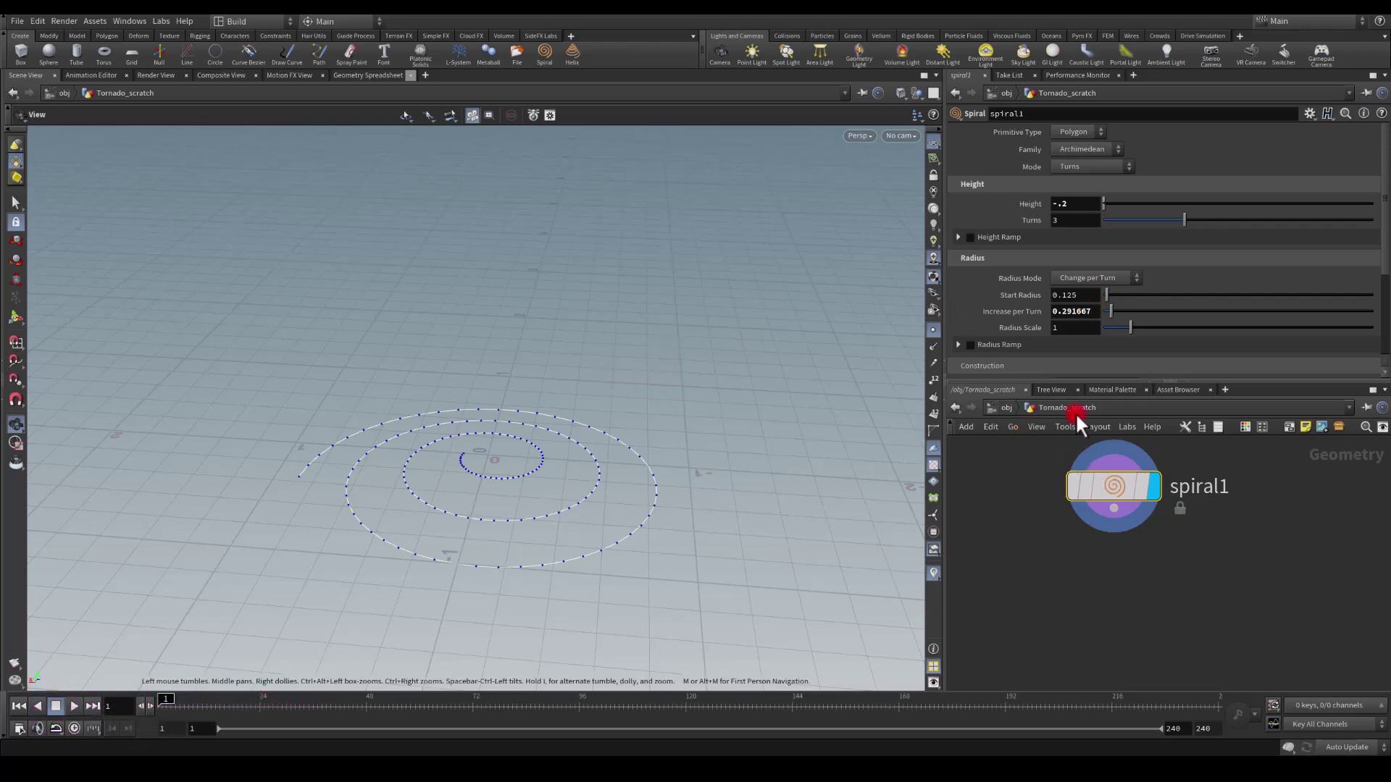
pyautogui.scroll(-3, 1033, 300)
pyautogui.scroll(3, 976, 208)
pyautogui.click(1055, 222)
pyautogui.click(1051, 220)
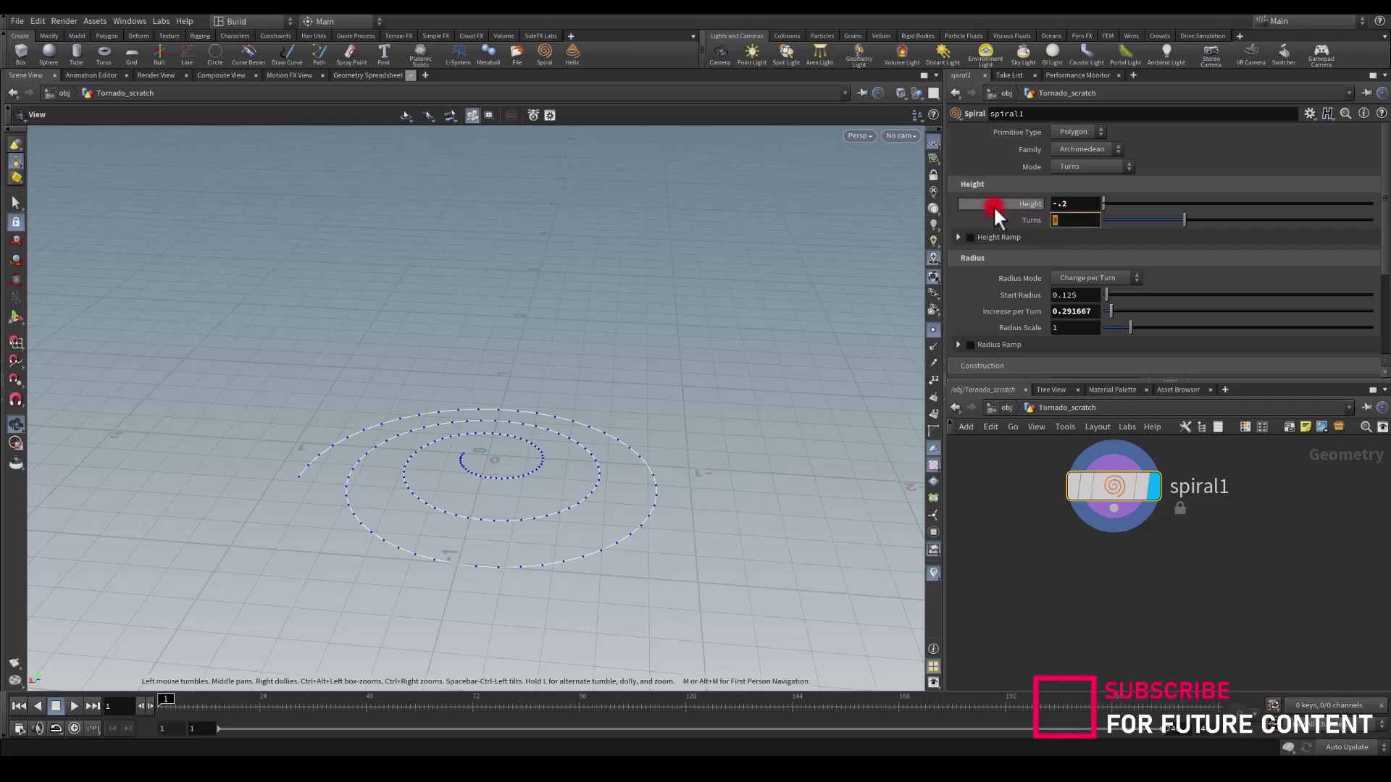
pyautogui.write('2')
pyautogui.press('Return')
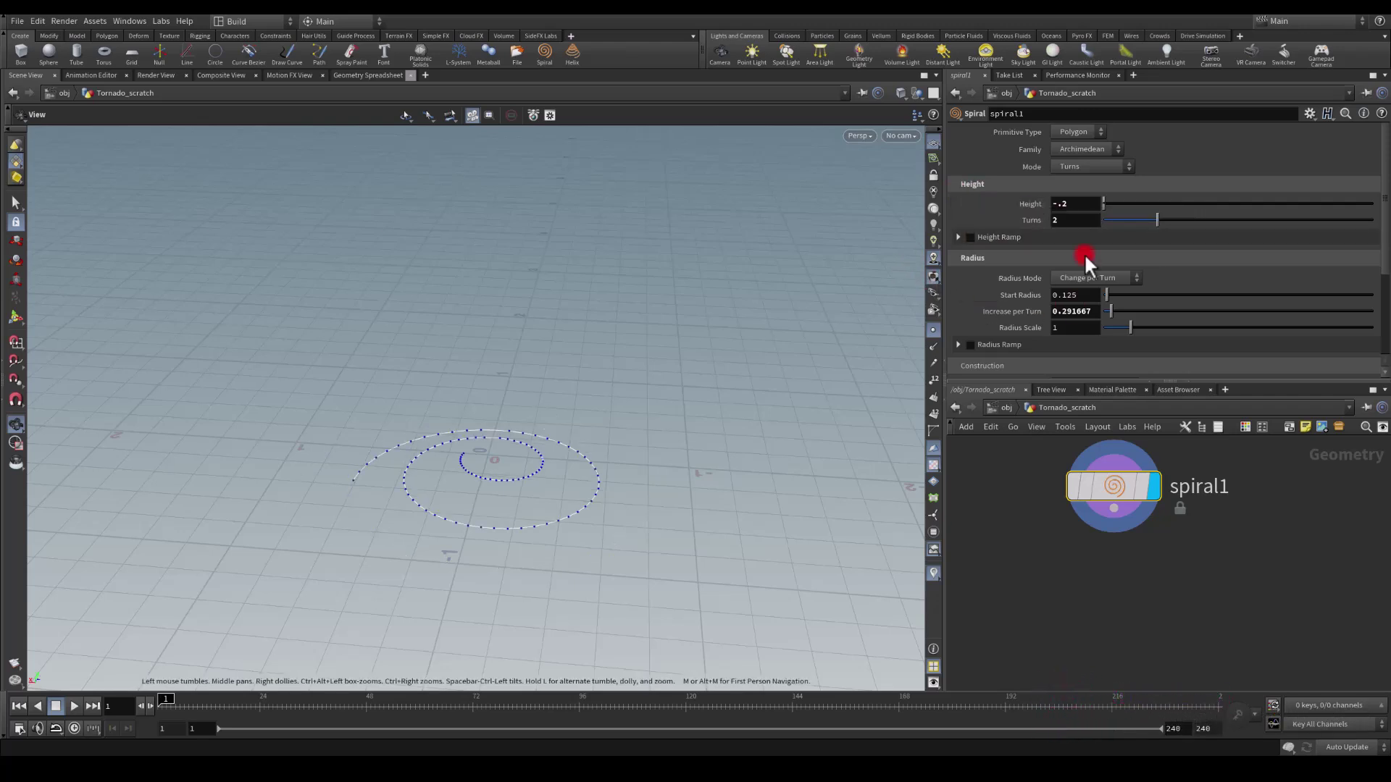
# Step: Enable the spiral's Distance output attribute, named dist
pyautogui.scroll(-4, 1100, 261)
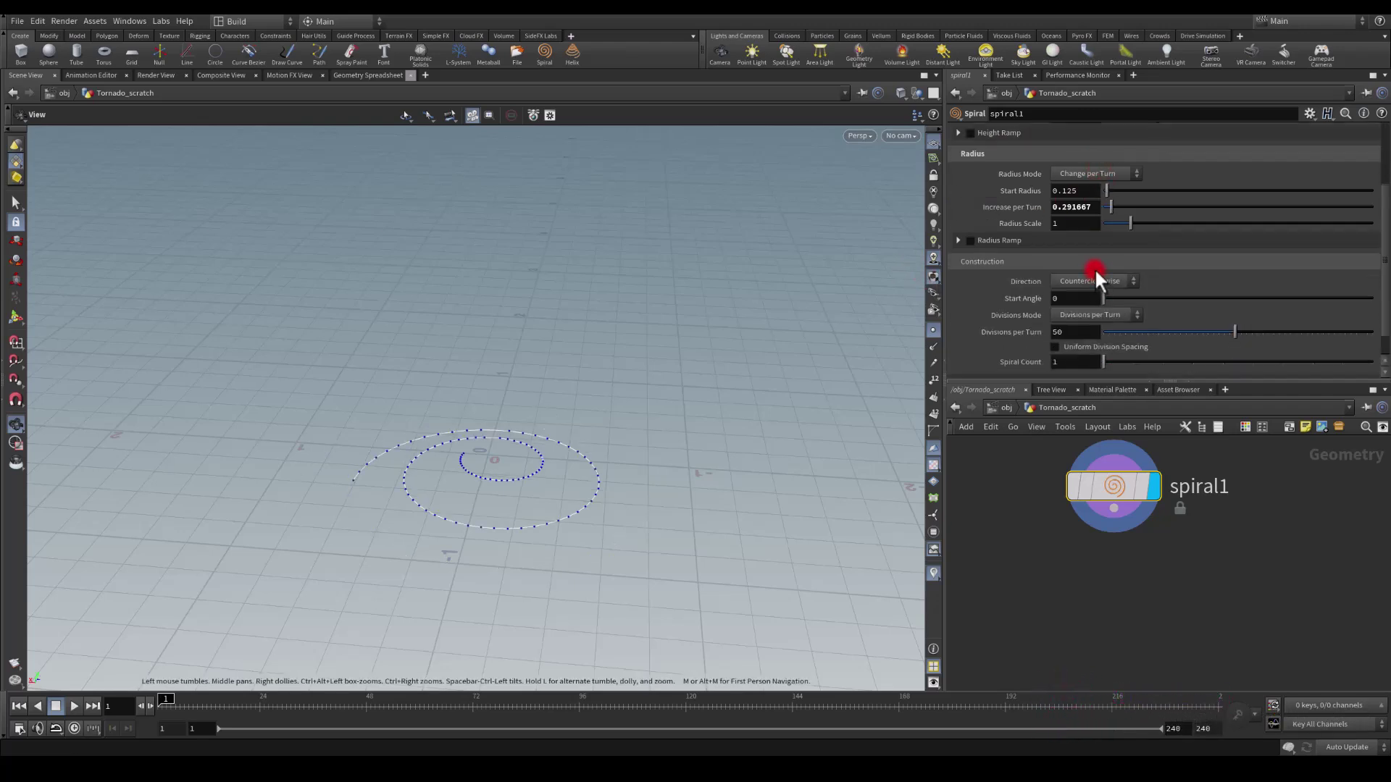
pyautogui.click(957, 369)
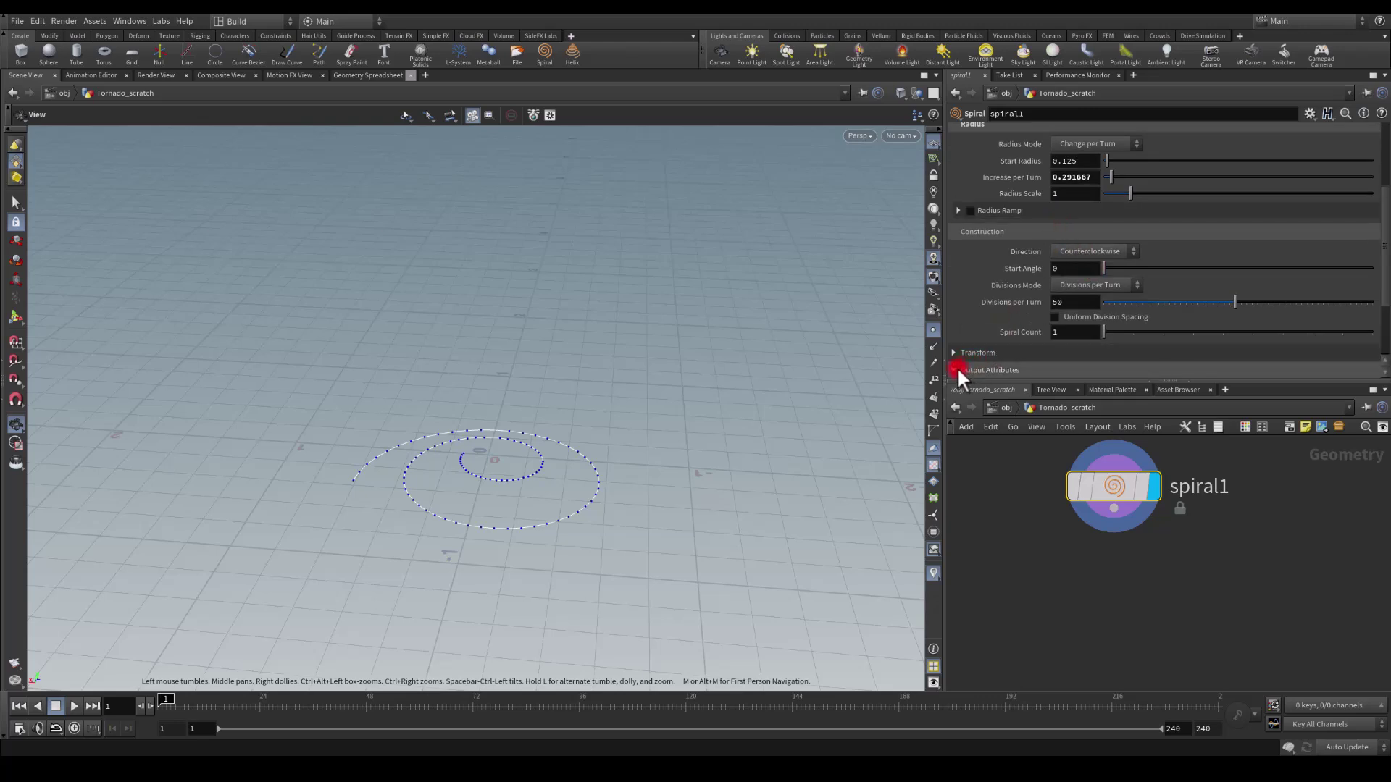
pyautogui.scroll(-4, 1024, 284)
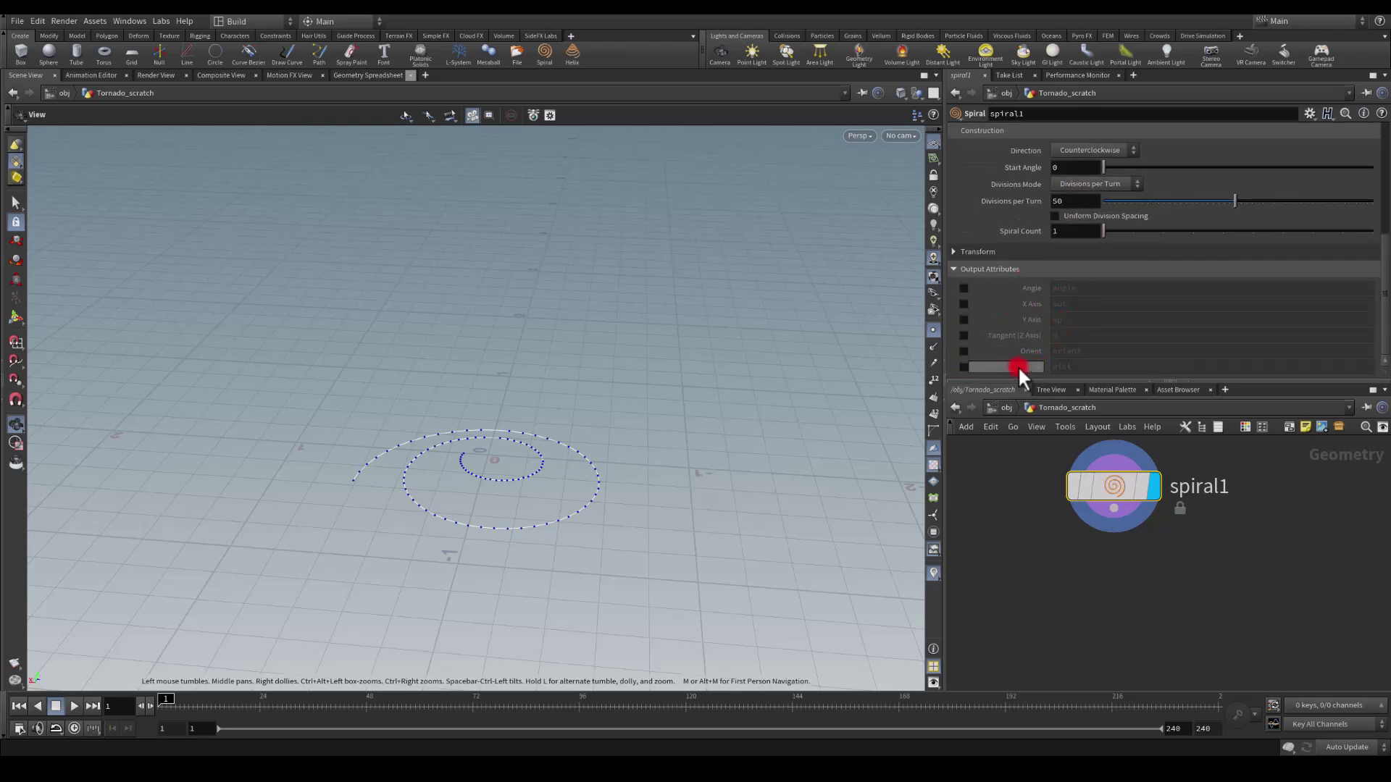
pyautogui.click(964, 366)
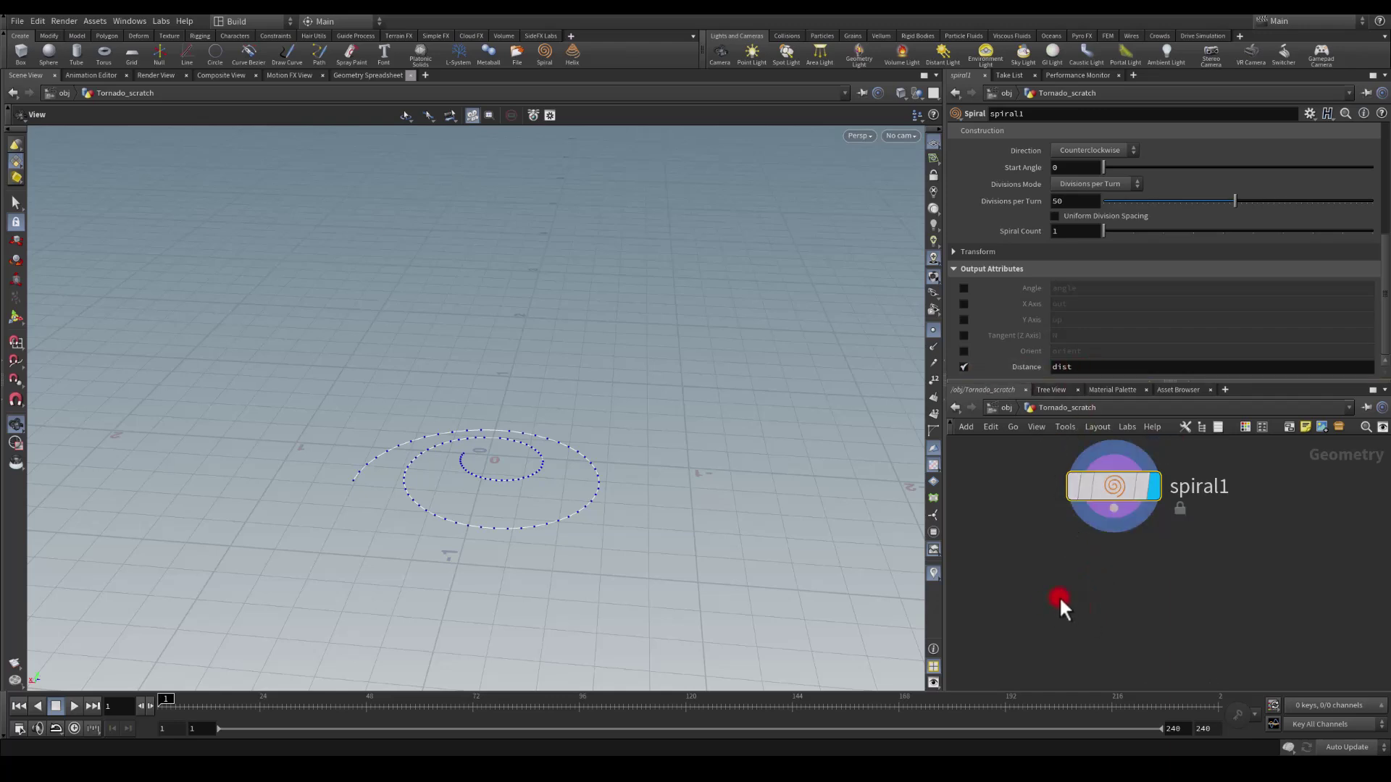
pyautogui.moveTo(1059, 598); pyautogui.dragTo(1067, 517, button='middle')
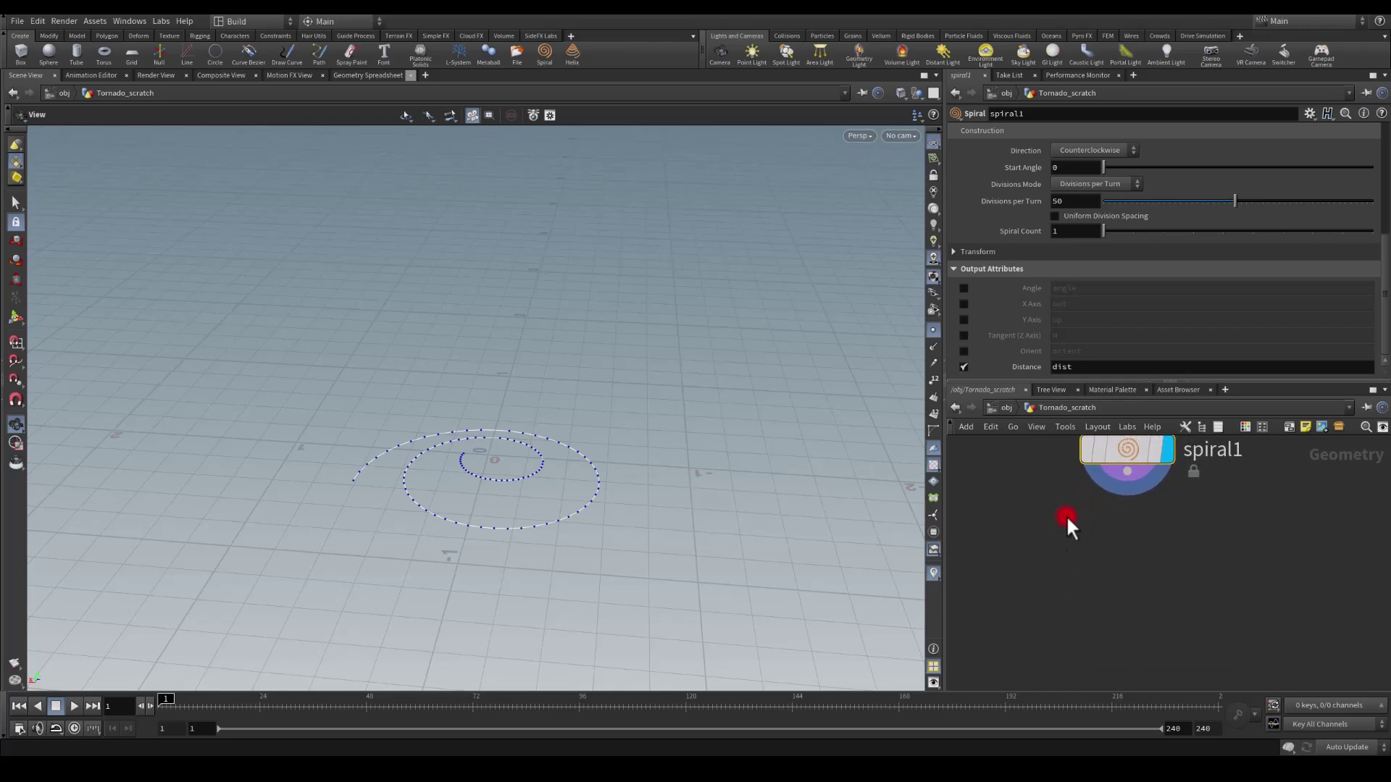
pyautogui.click(1165, 483)
pyautogui.press('Tab')
pyautogui.write('axis')
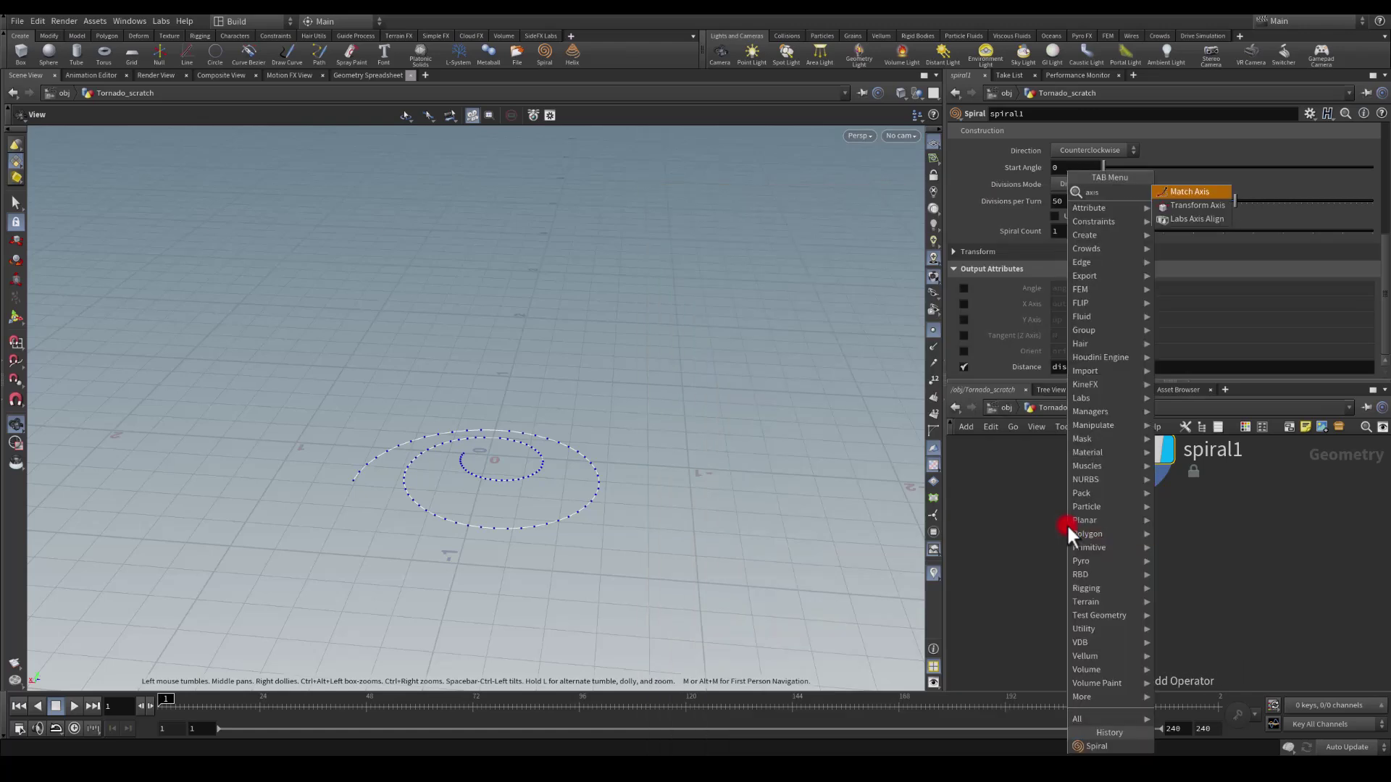
pyautogui.press('Return')
pyautogui.click(1086, 543)
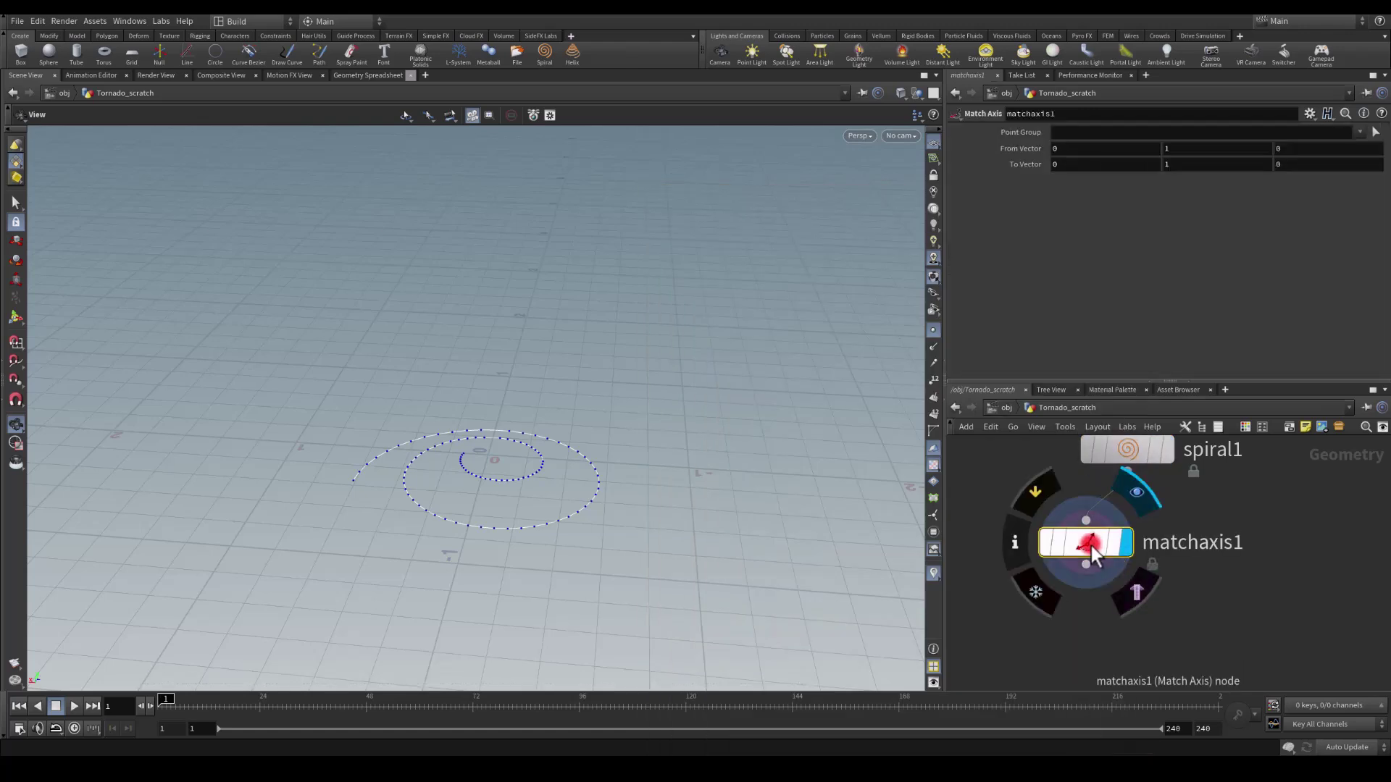
pyautogui.click(1091, 543)
pyautogui.click(1092, 542)
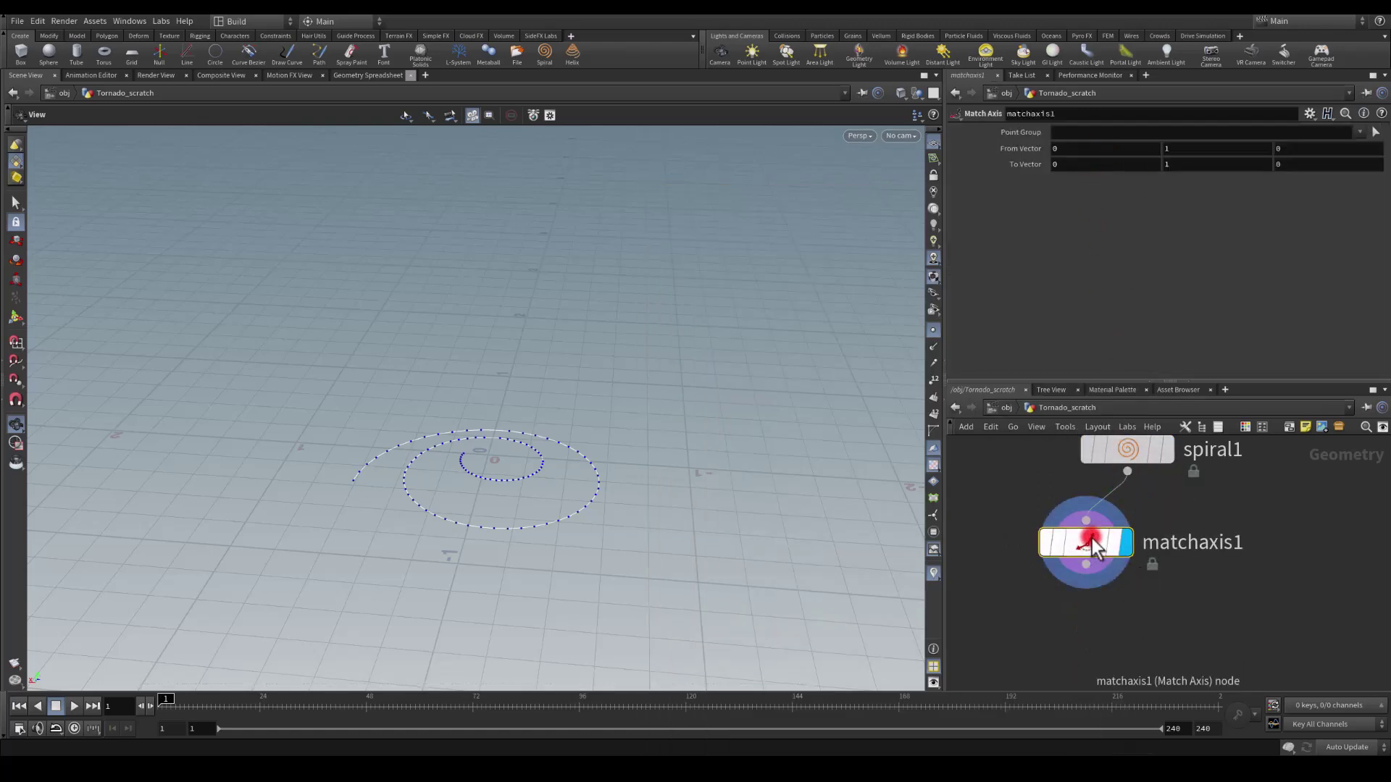
pyautogui.moveTo(1066, 616); pyautogui.dragTo(1124, 539)
pyautogui.press('Delete')
# Step: Add a Labs Axis Align node wired to the spiral's output, display it, and set Justify Y to Min
pyautogui.click(1127, 471)
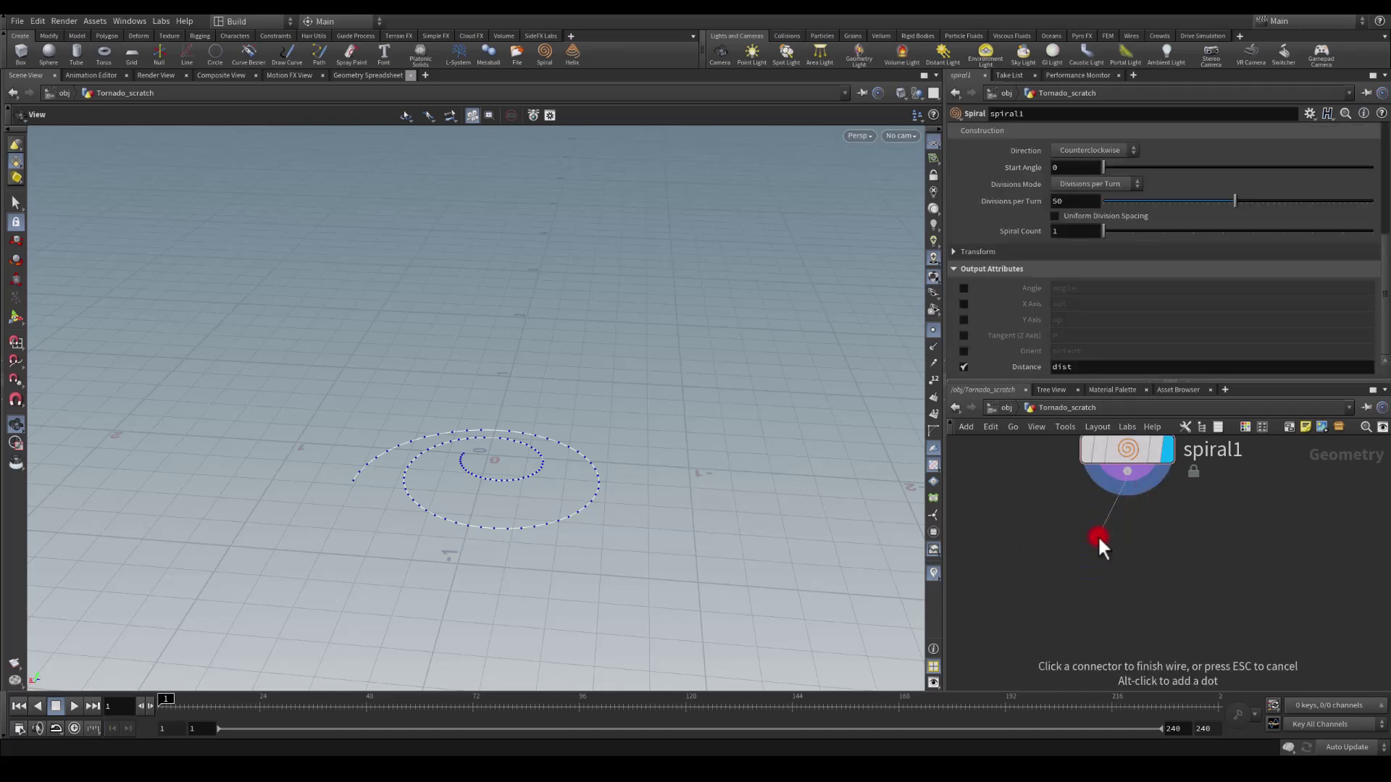
pyautogui.press('Tab')
pyautogui.write('axis la')
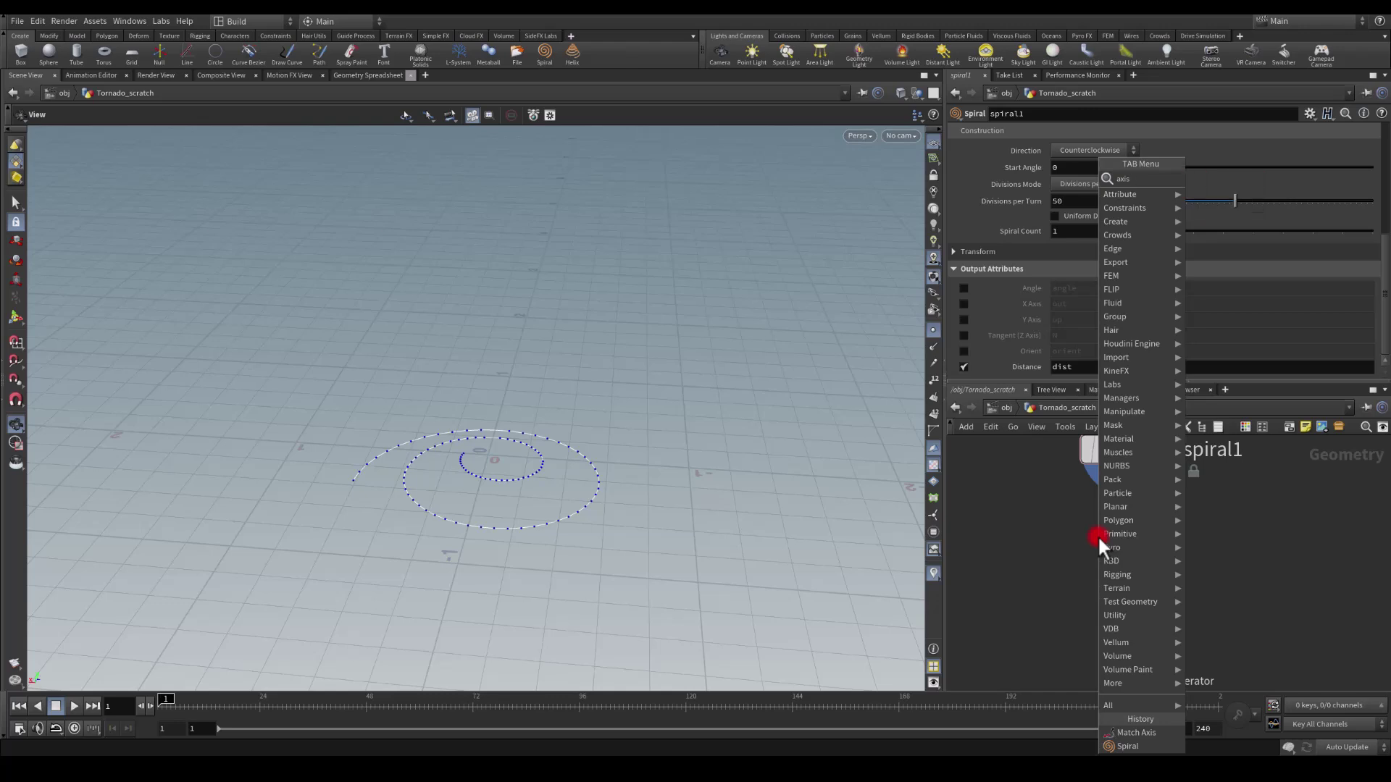
pyautogui.press('Return')
pyautogui.click(1098, 537)
pyautogui.click(1133, 540)
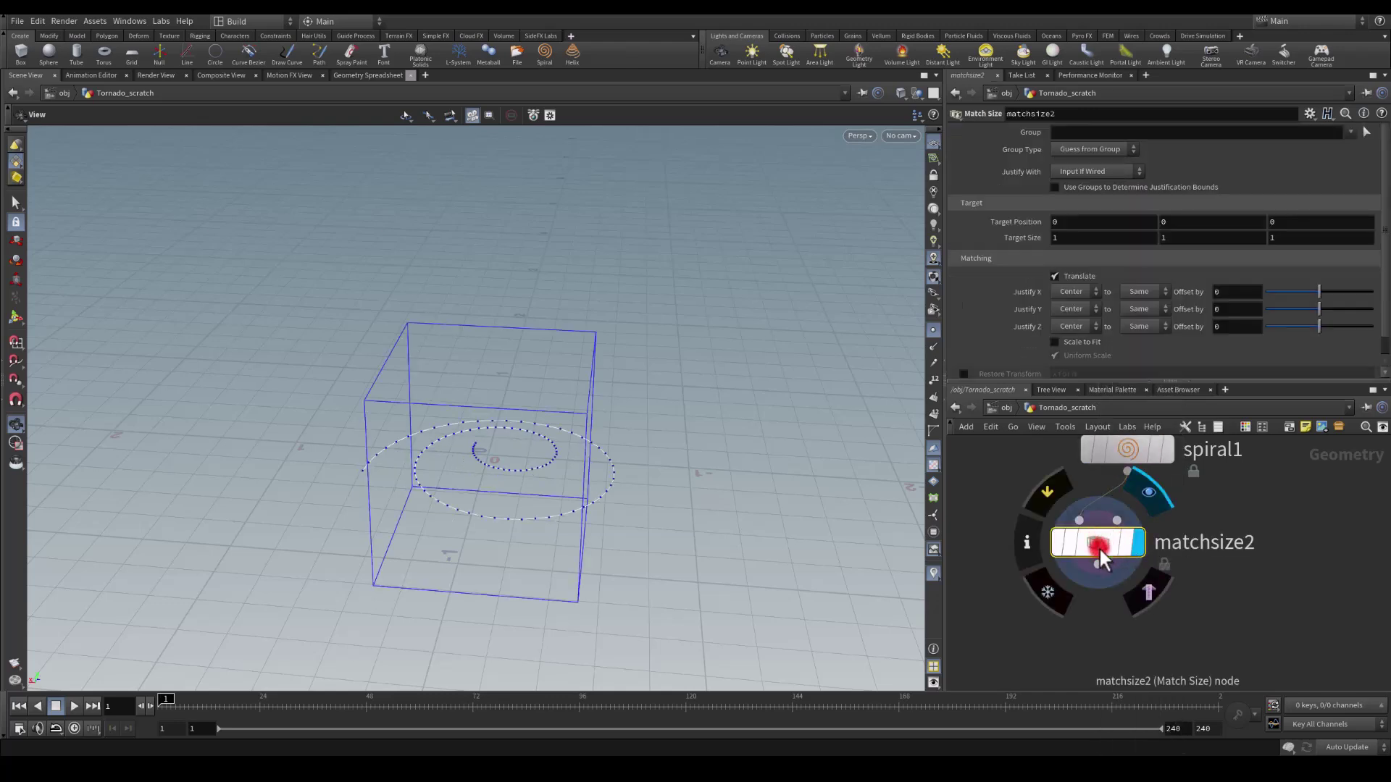
pyautogui.click(1063, 335)
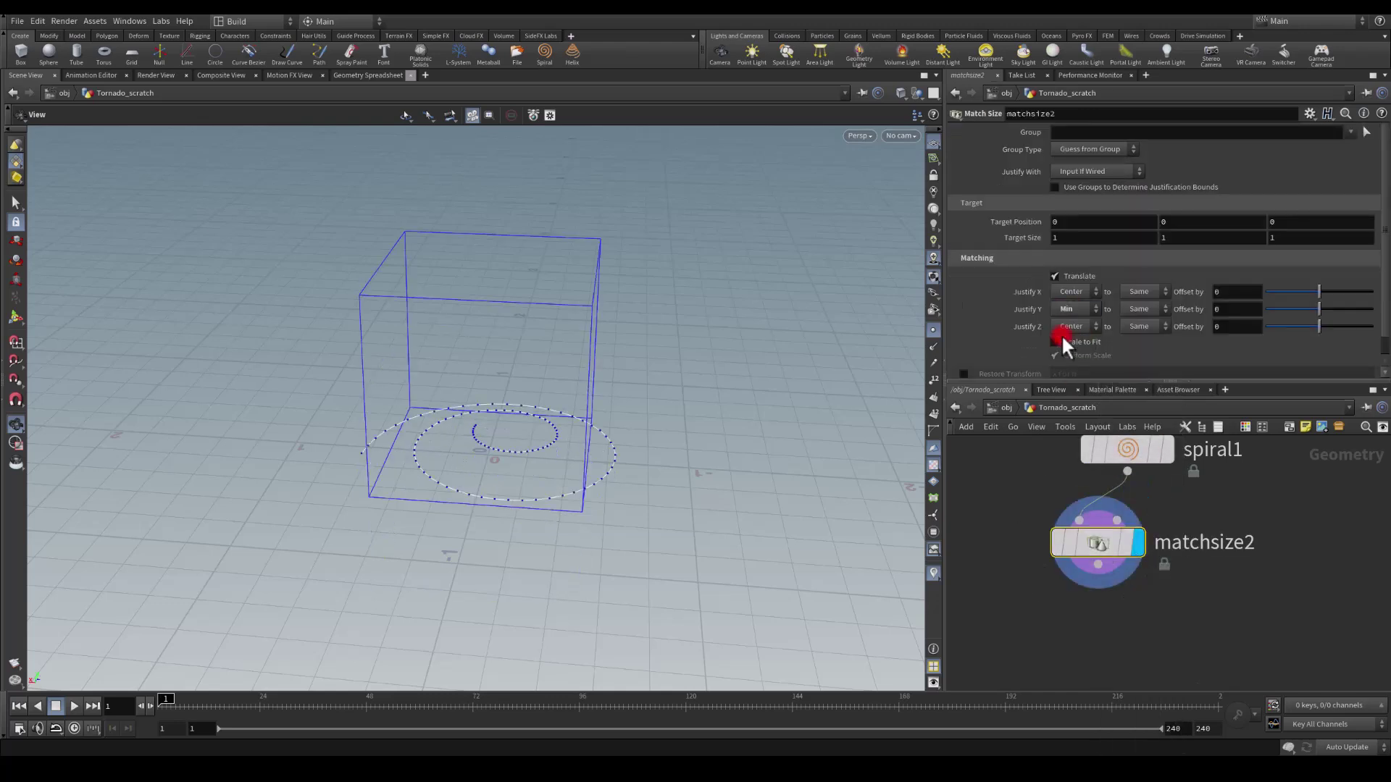
pyautogui.moveTo(528, 497); pyautogui.dragTo(481, 518)
# Step: Add an Attribute Adjust Color node after the axis-align node, display it, and align it directly underneath
pyautogui.moveTo(1083, 636); pyautogui.dragTo(1093, 549, button='middle')
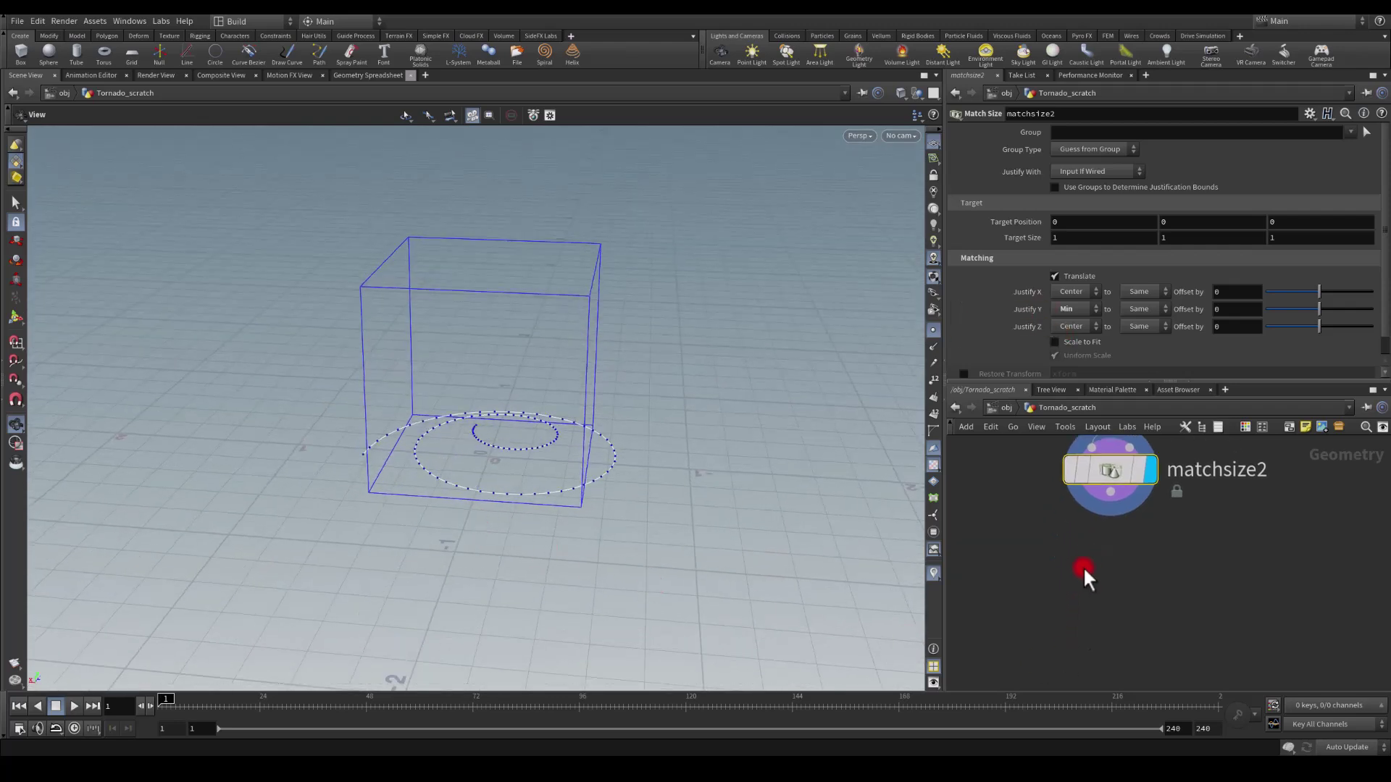
pyautogui.click(1109, 493)
pyautogui.press('Tab')
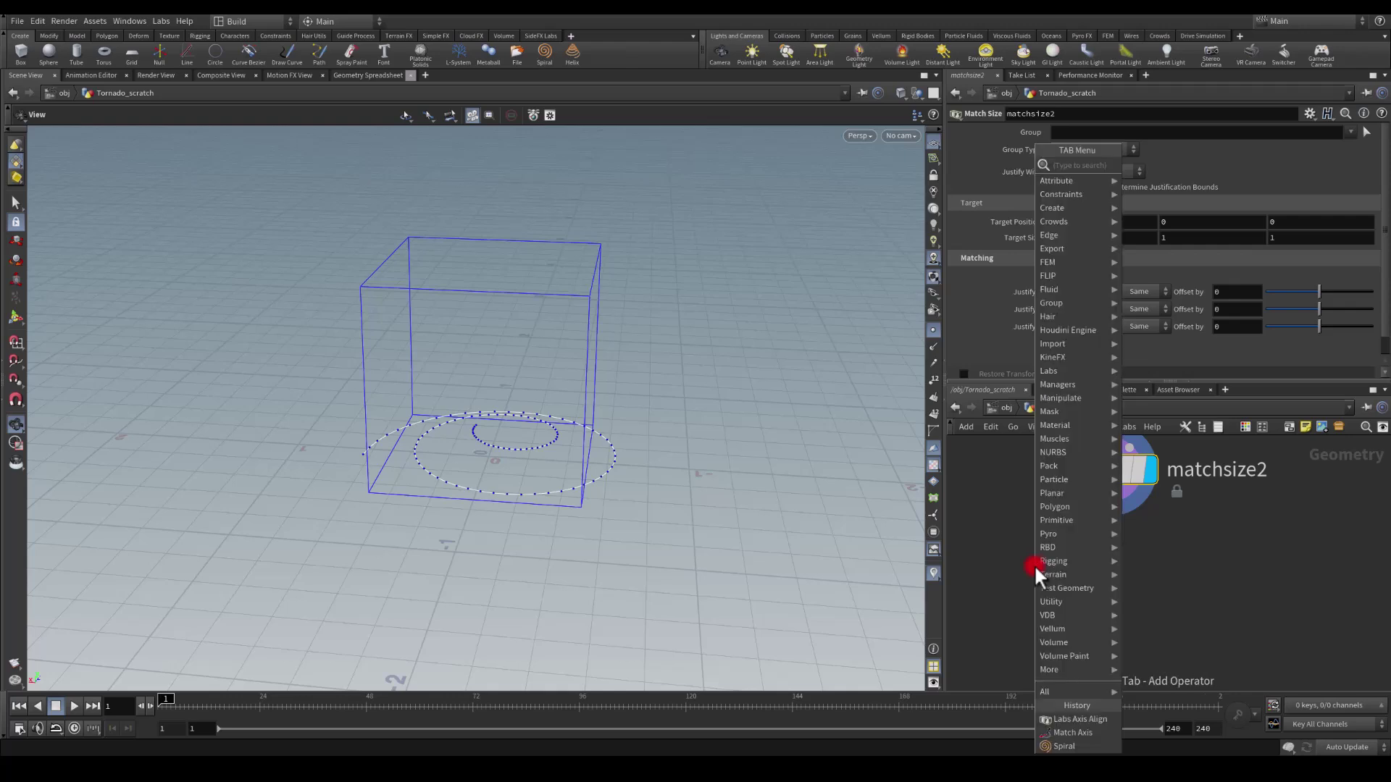
pyautogui.write('acol')
pyautogui.press('Return')
pyautogui.click(1036, 567)
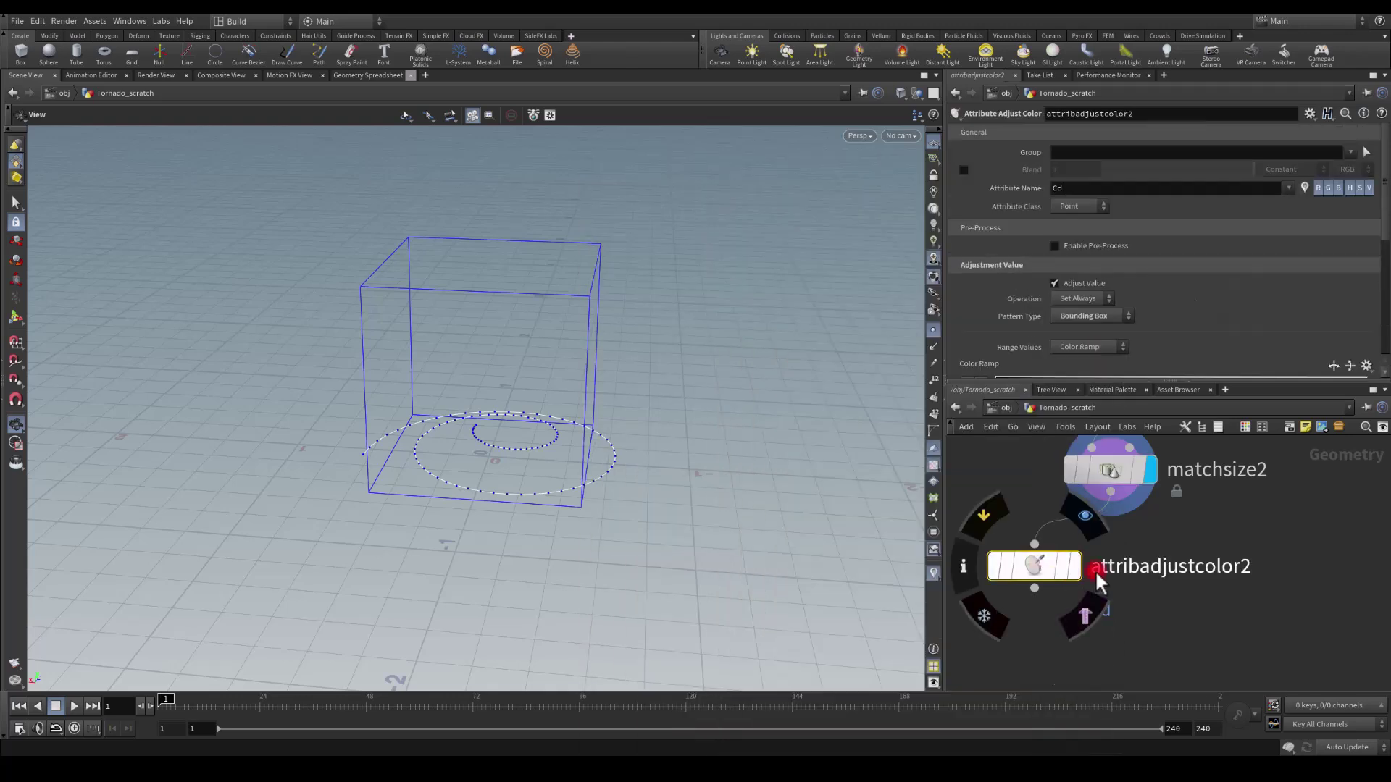
pyautogui.click(1076, 559)
pyautogui.moveTo(1057, 565); pyautogui.dragTo(1106, 549)
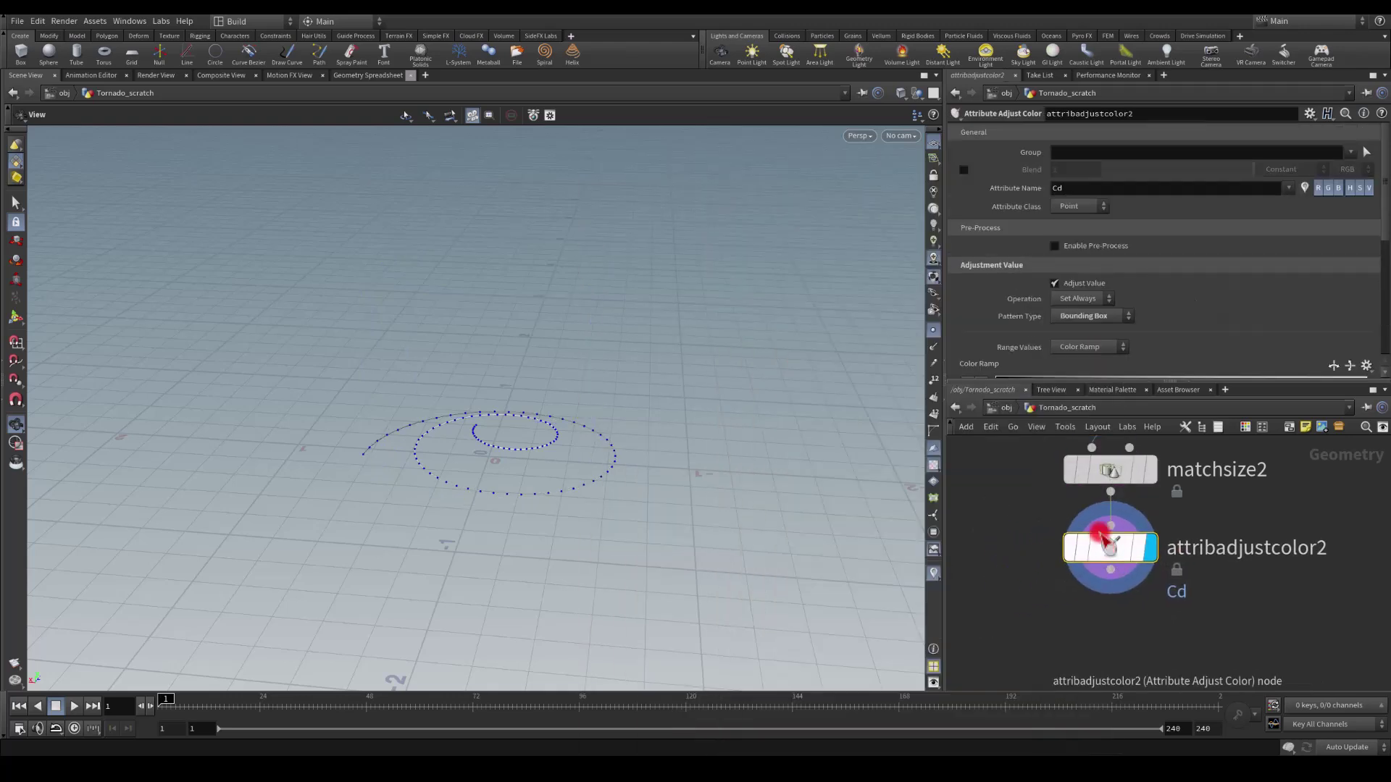
pyautogui.scroll(-7, 1098, 279)
pyautogui.scroll(-2, 1006, 297)
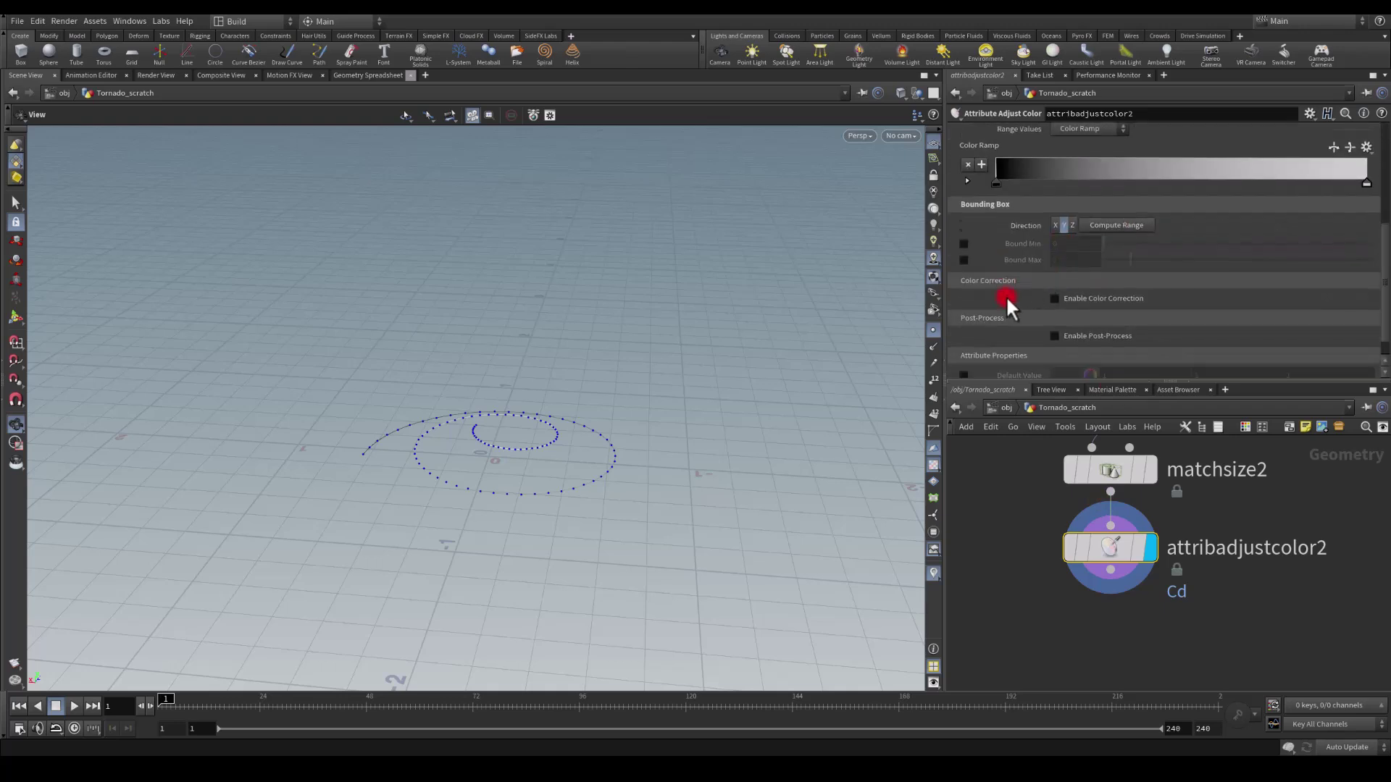
# Step: Hide the viewport's point markers and move the color ramp's white point to position 0.3
pyautogui.moveTo(635, 429)
pyautogui.mouseDown()
pyautogui.moveTo(510, 403)
pyautogui.moveTo(475, 264)
pyautogui.mouseUp()
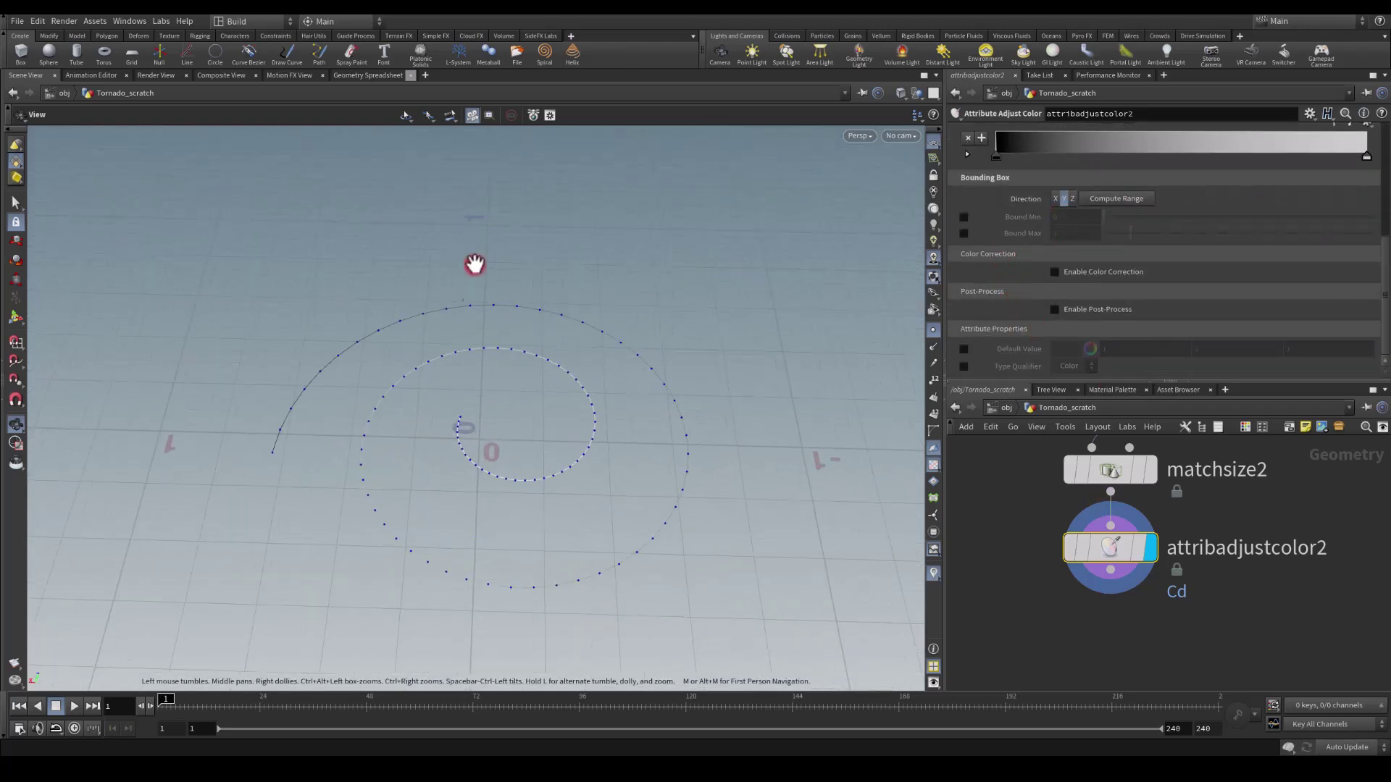
pyautogui.click(934, 330)
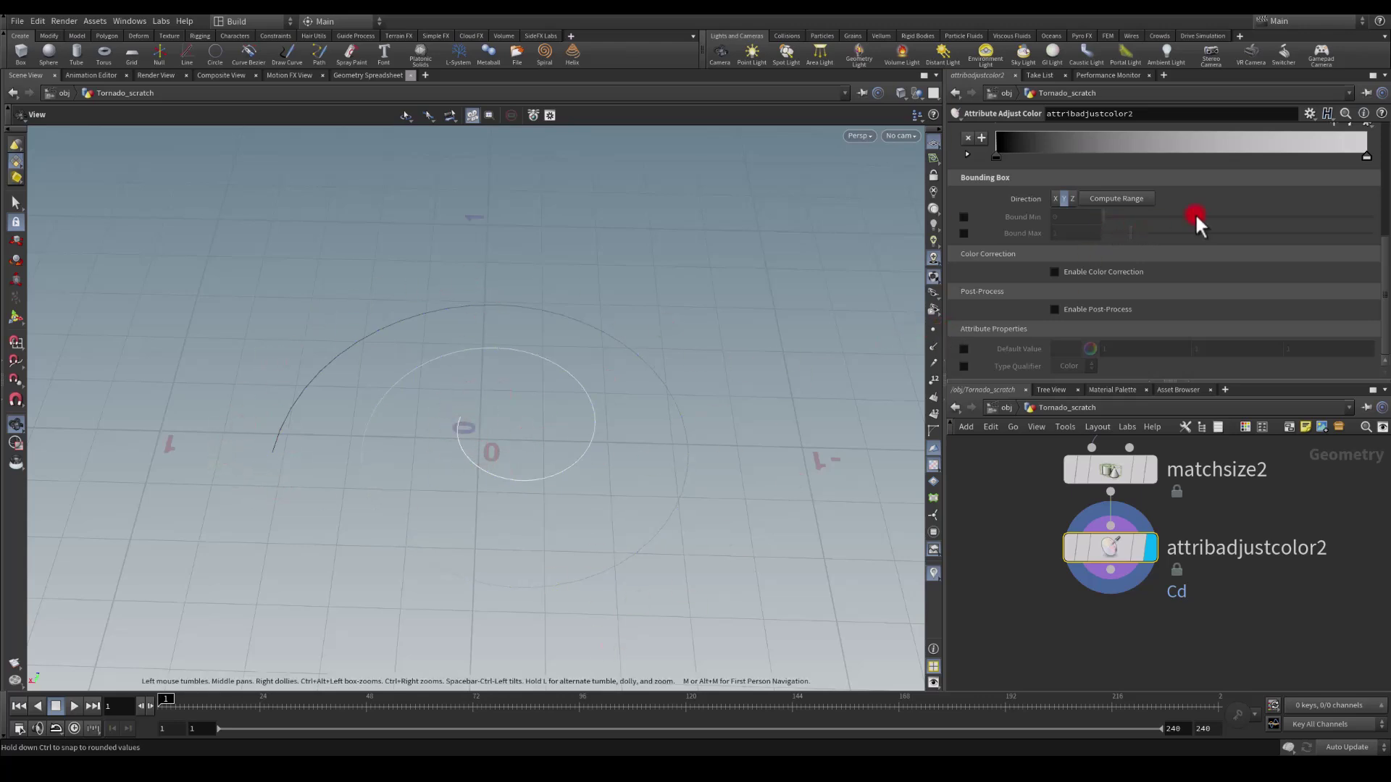
pyautogui.moveTo(1366, 155); pyautogui.dragTo(1133, 152)
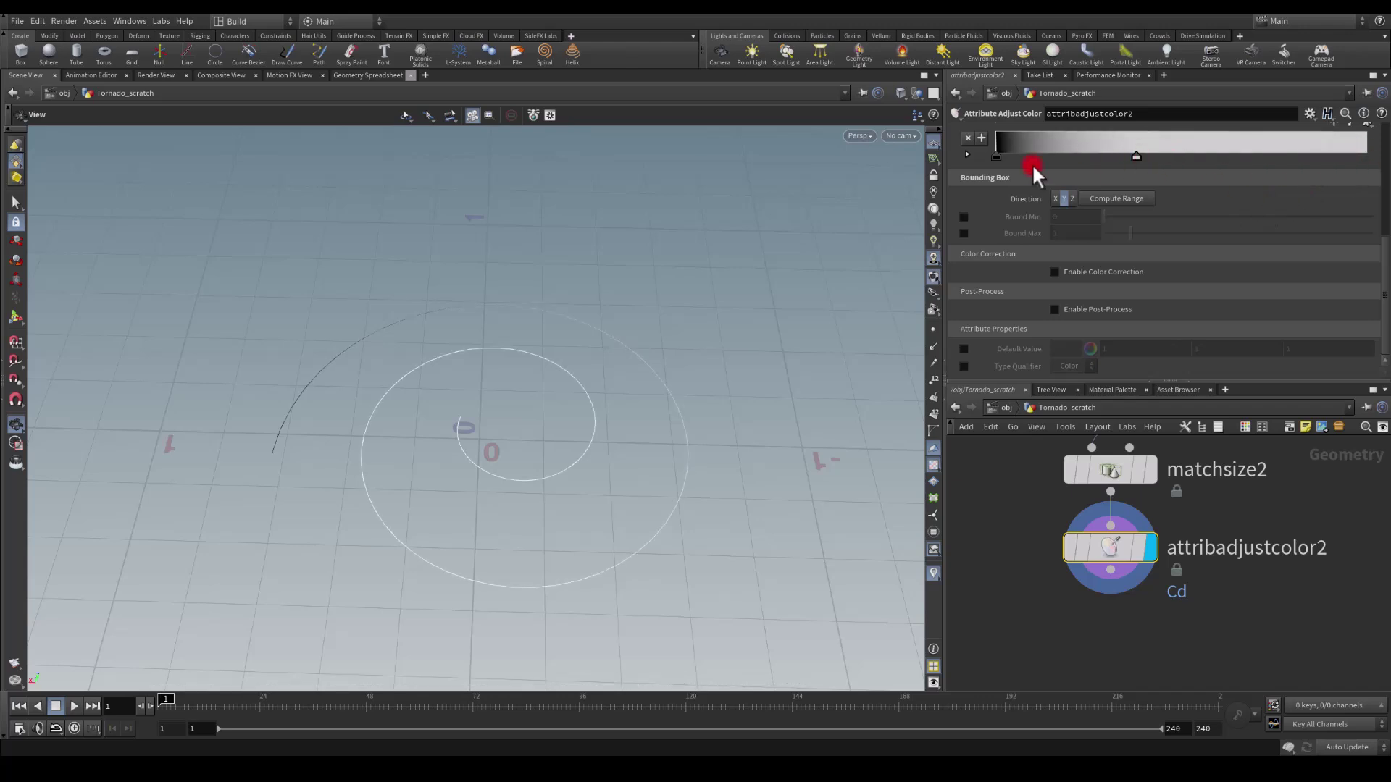
pyautogui.click(968, 156)
pyautogui.scroll(2, 1097, 206)
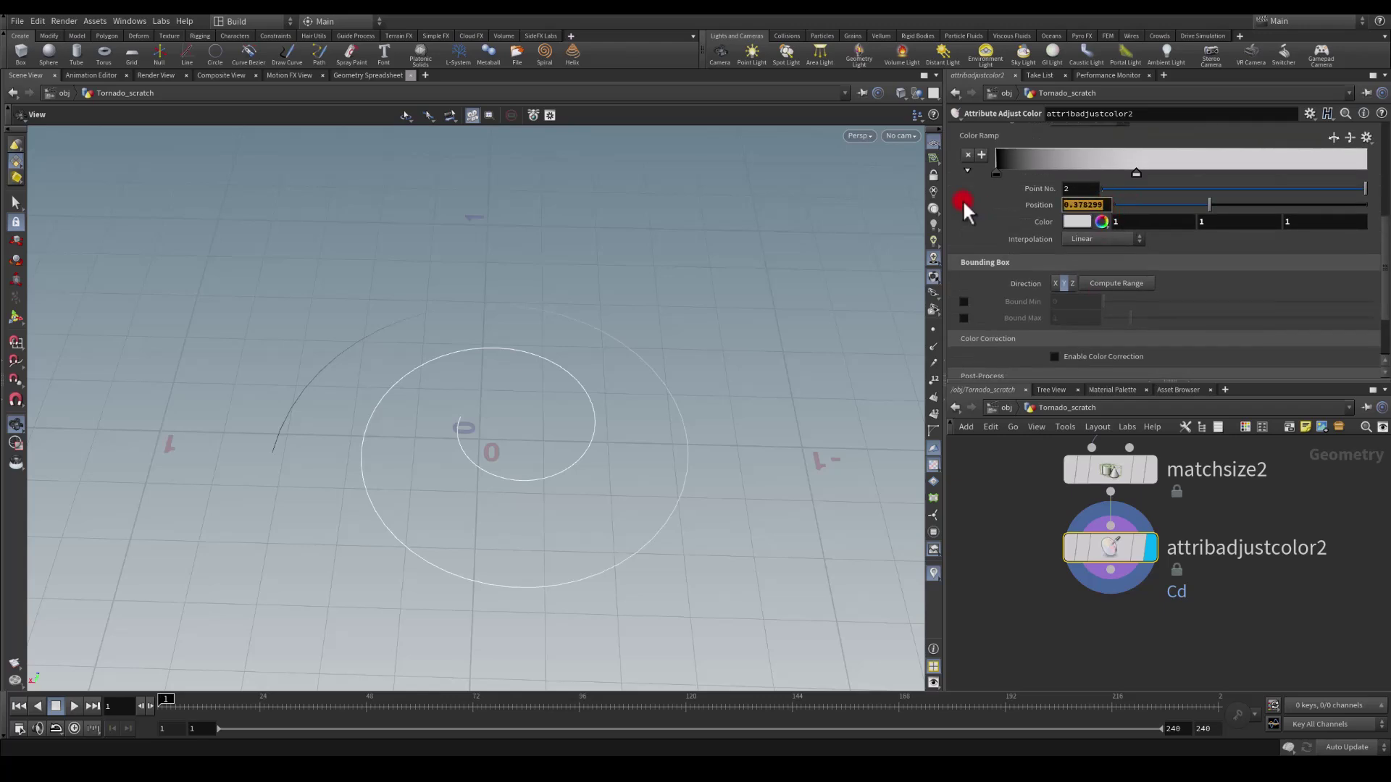
pyautogui.write('0.3')
pyautogui.press('Return')
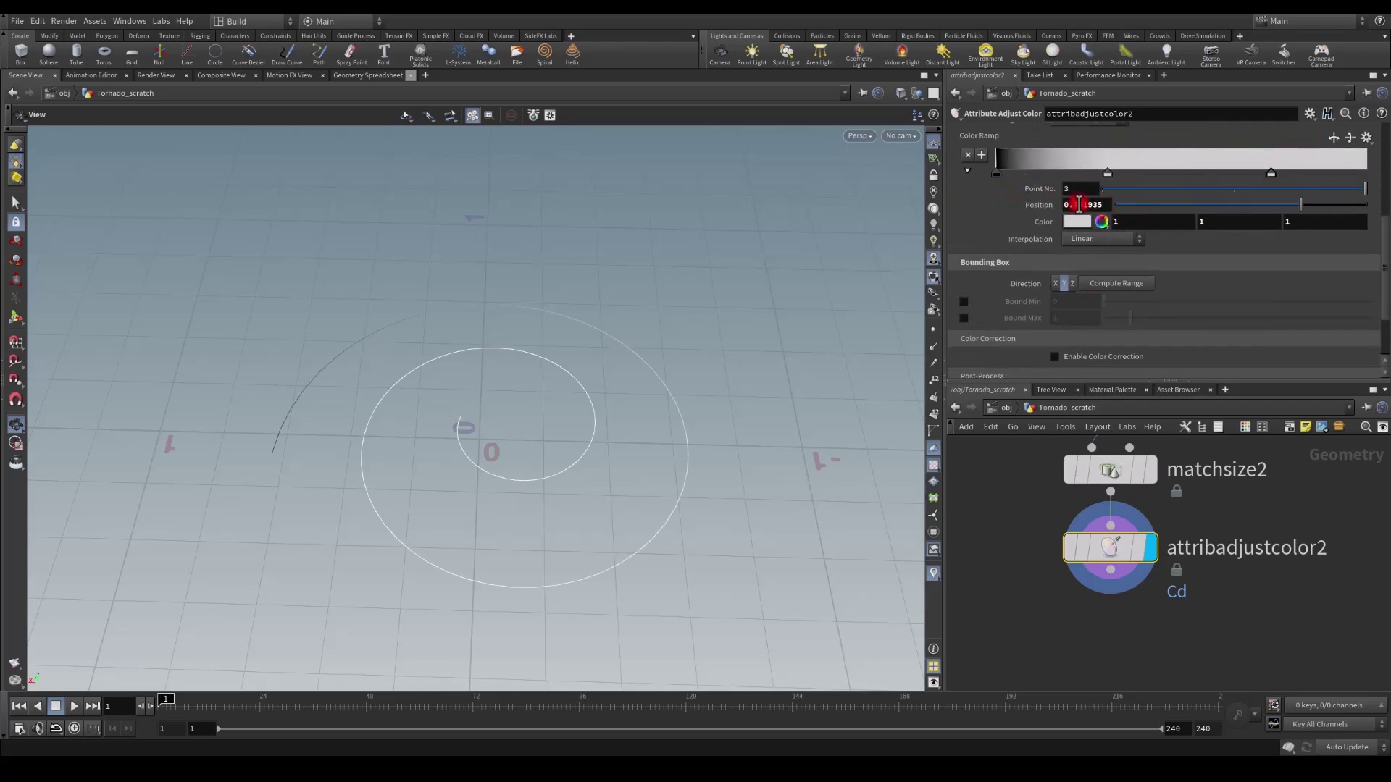
# Step: Add a white point at position 0.7 and a black end point at position 1 to the color ramp
pyautogui.moveTo(1066, 203); pyautogui.dragTo(877, 197)
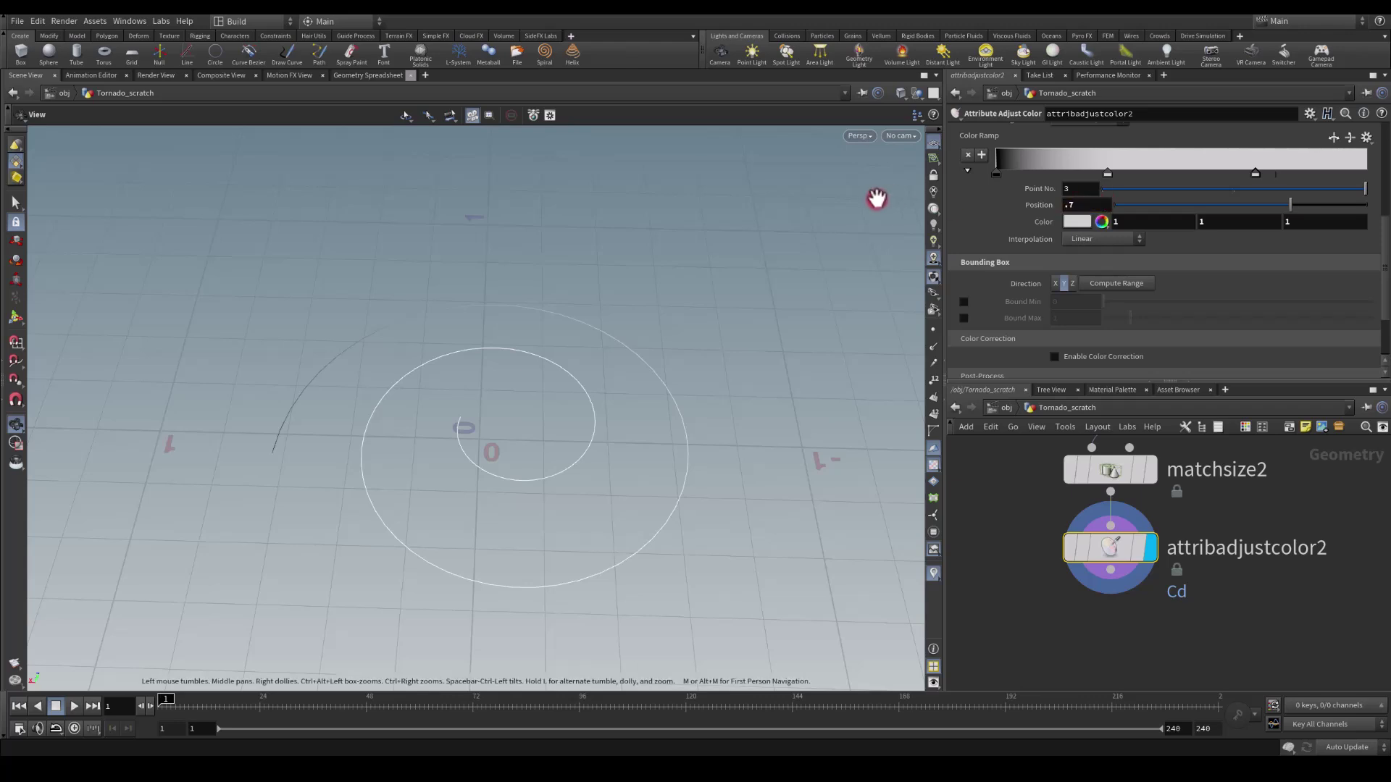
pyautogui.click(1339, 157)
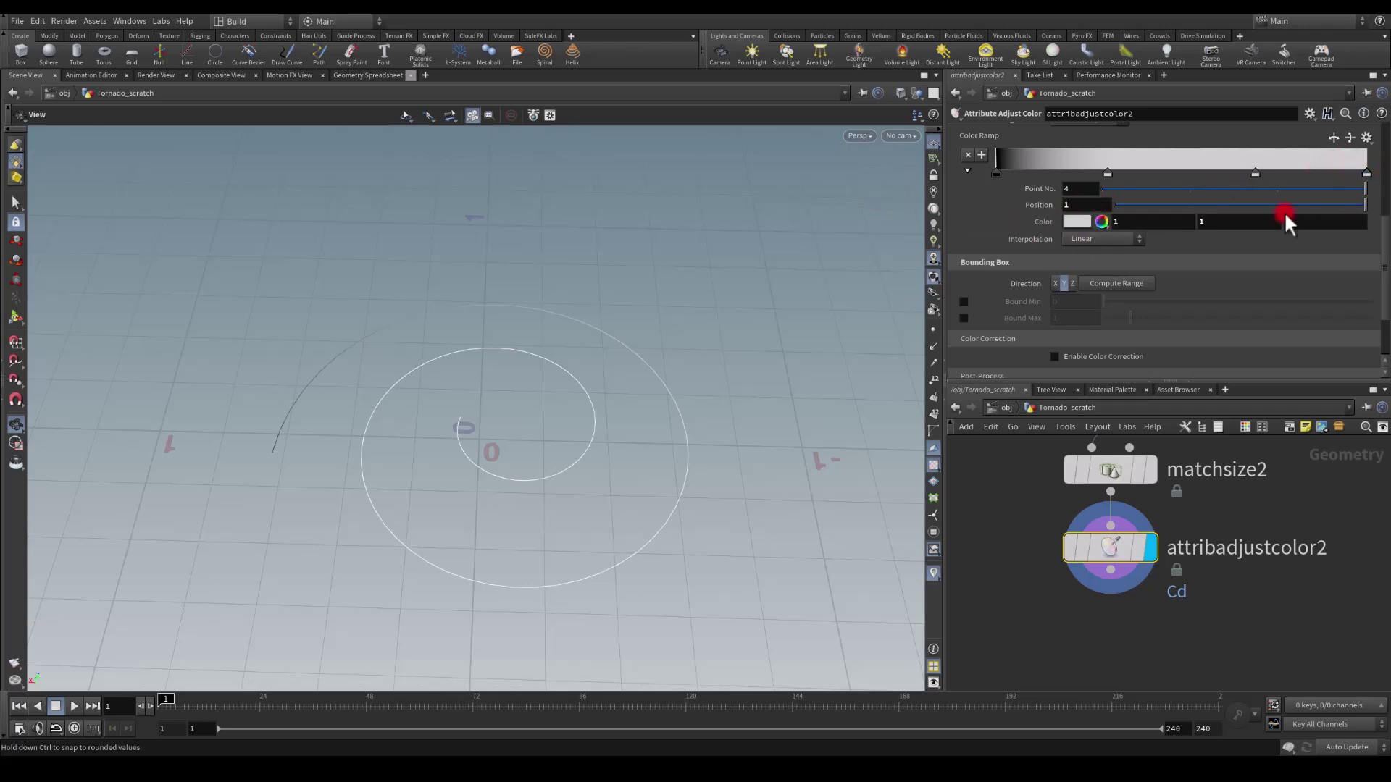
pyautogui.click(1080, 221)
pyautogui.moveTo(1118, 360); pyautogui.dragTo(826, 323)
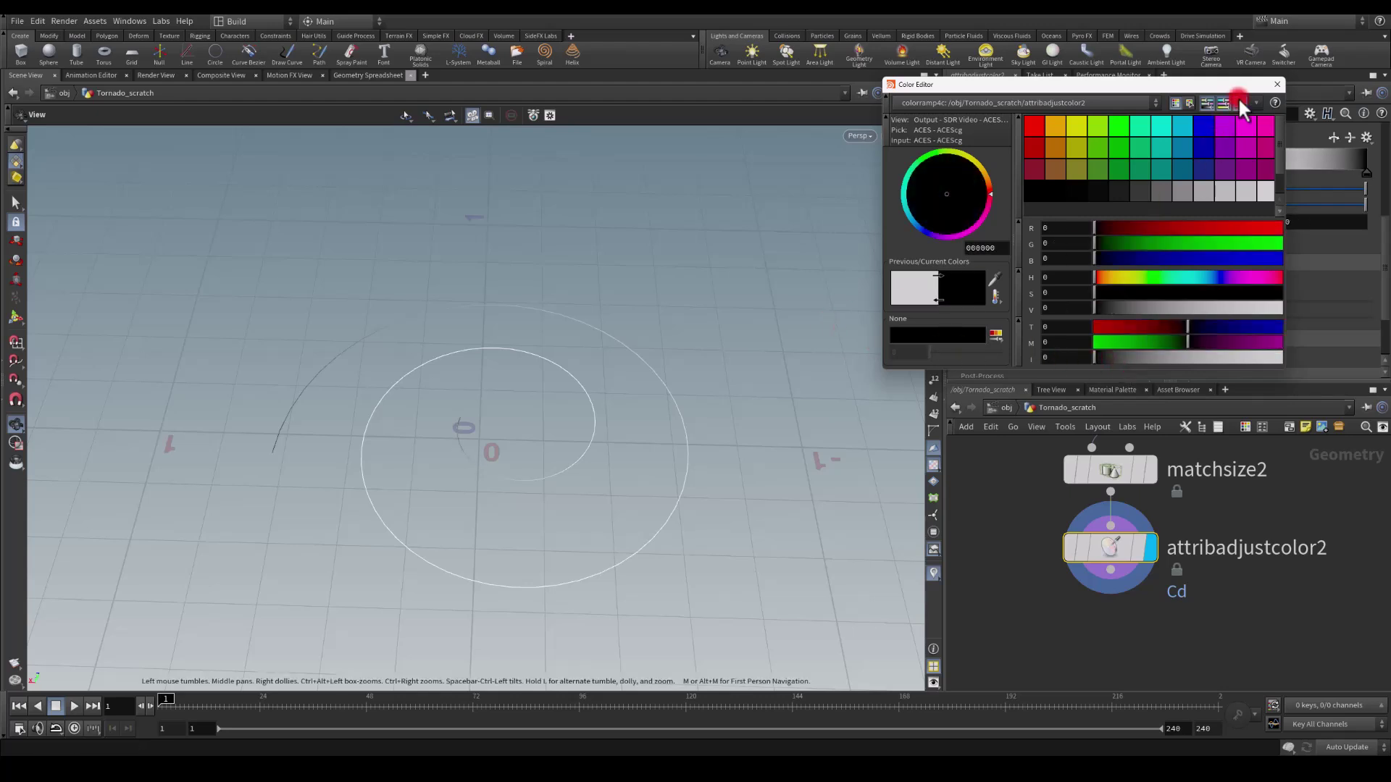
pyautogui.click(1274, 83)
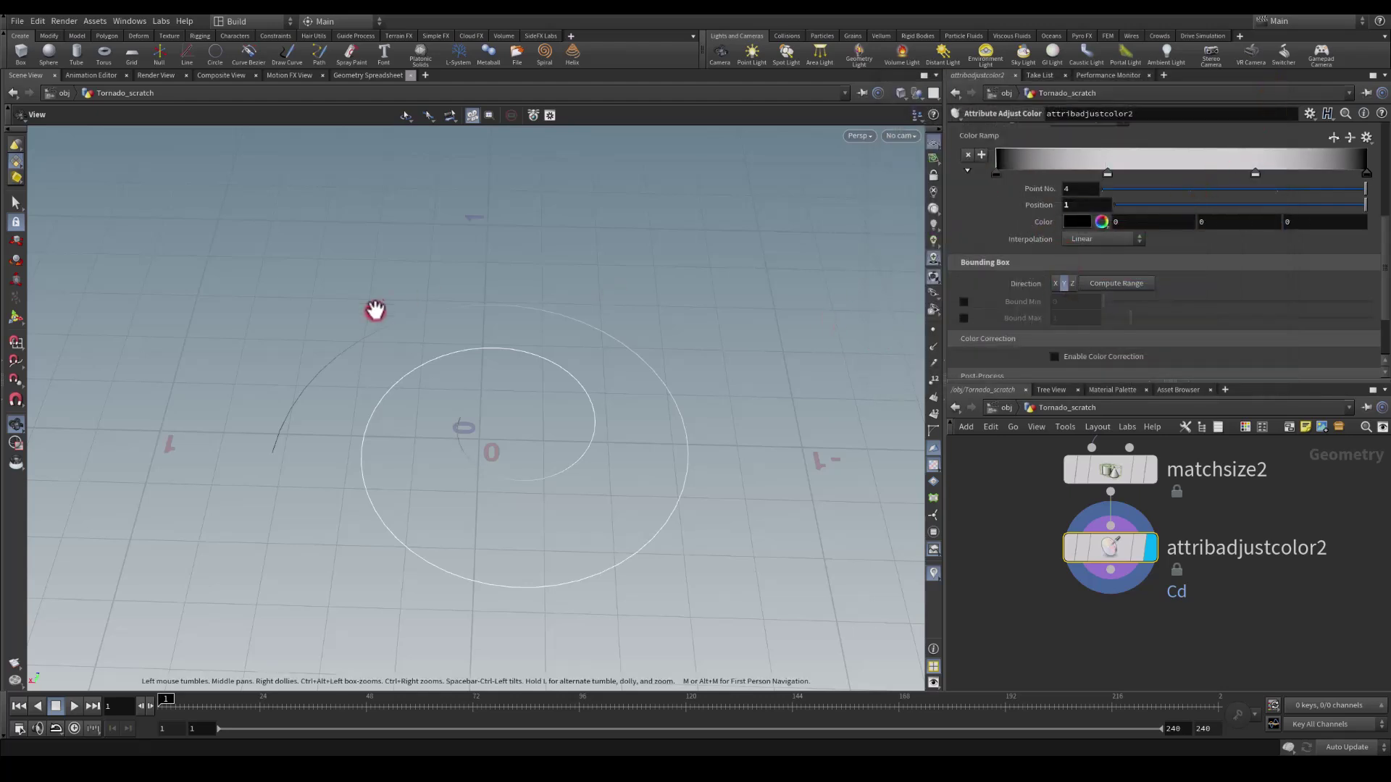
# Step: Try Color Attribute as the color adjustment's pattern type
pyautogui.moveTo(460, 500)
pyautogui.mouseDown()
pyautogui.moveTo(459, 323)
pyautogui.moveTo(459, 492)
pyautogui.mouseUp()
pyautogui.scroll(-1, 1166, 264)
pyautogui.scroll(2, 1123, 268)
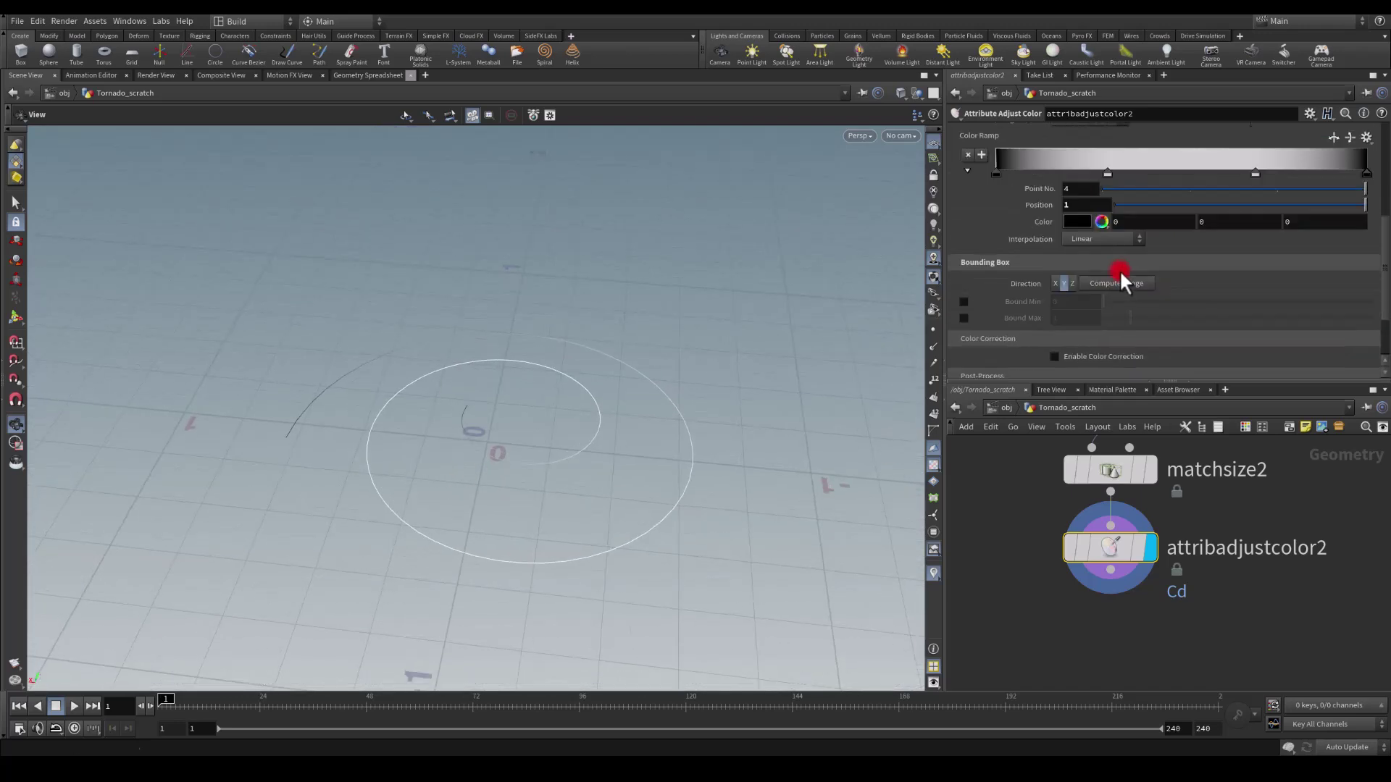
pyautogui.scroll(2, 1089, 244)
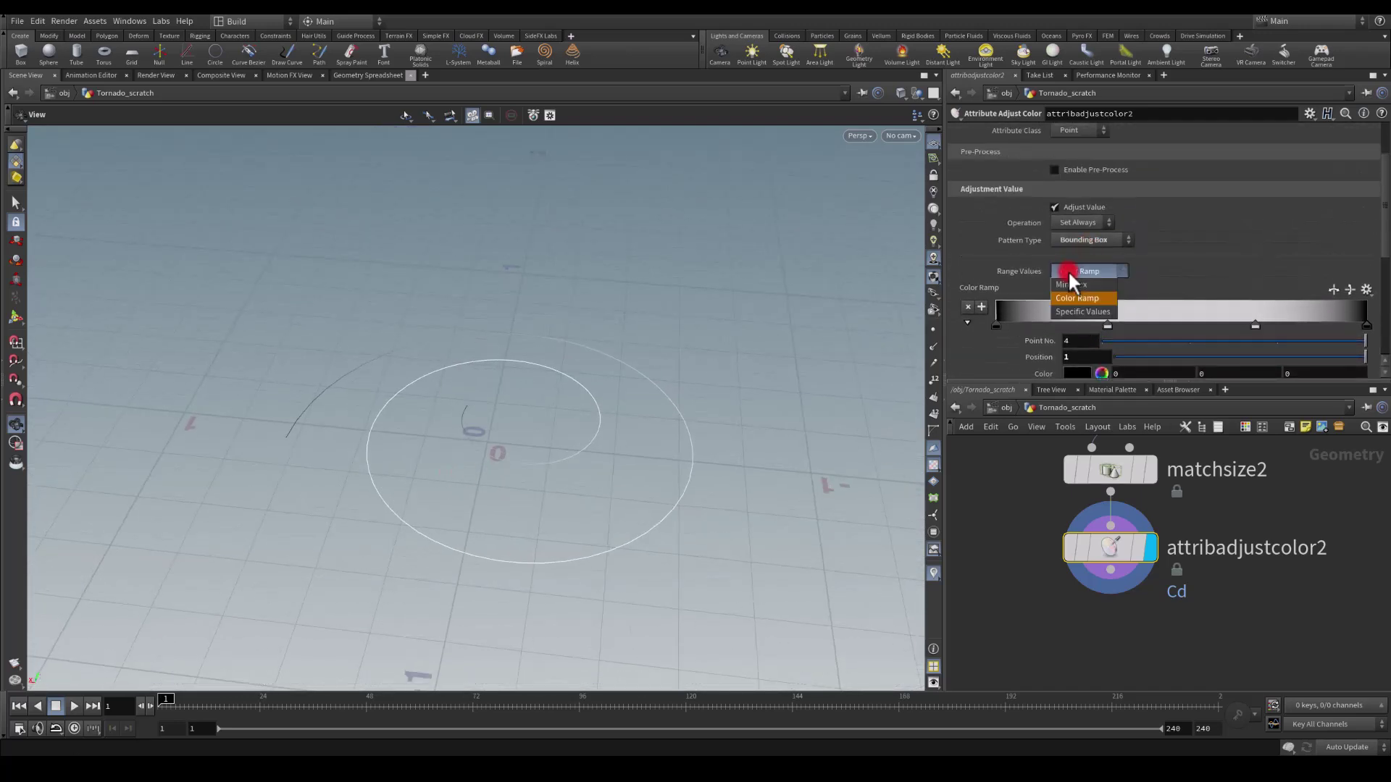
pyautogui.click(1066, 238)
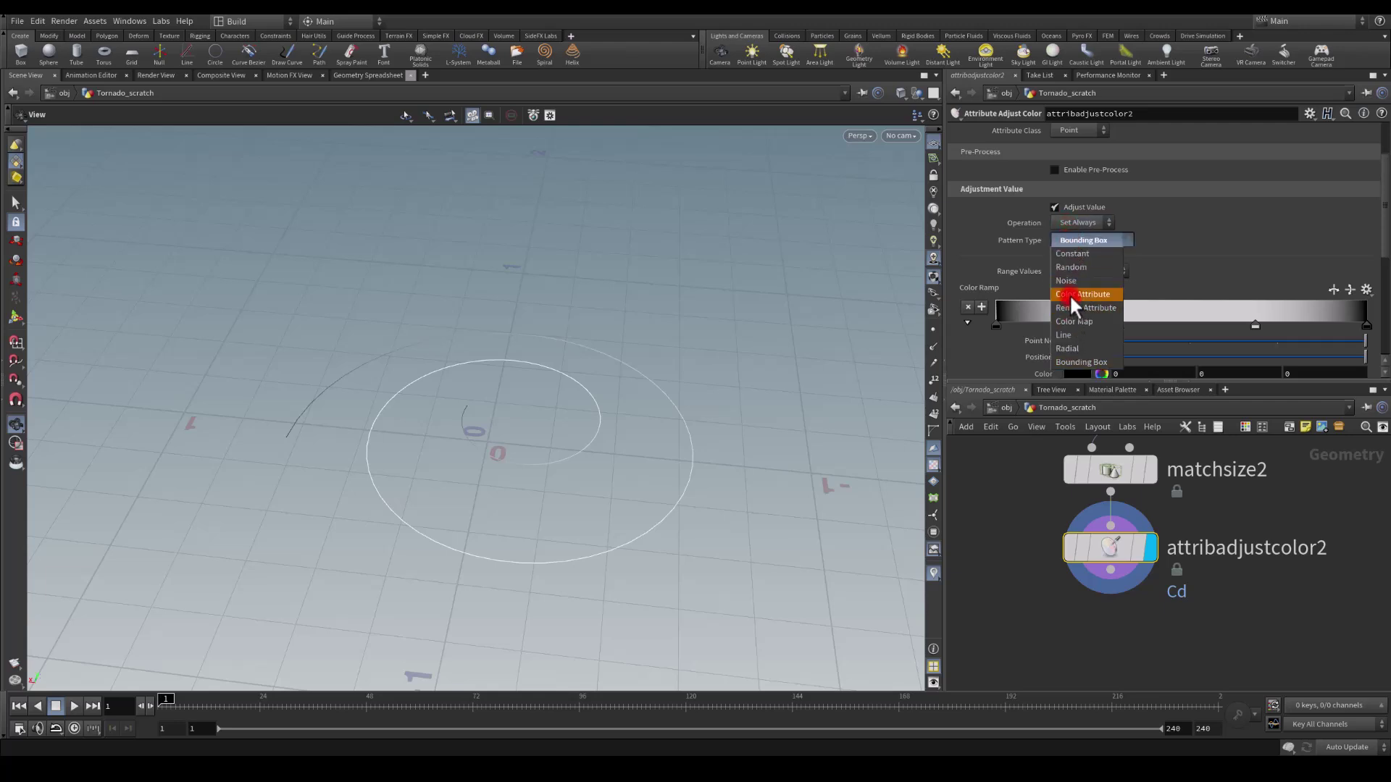
pyautogui.click(1070, 295)
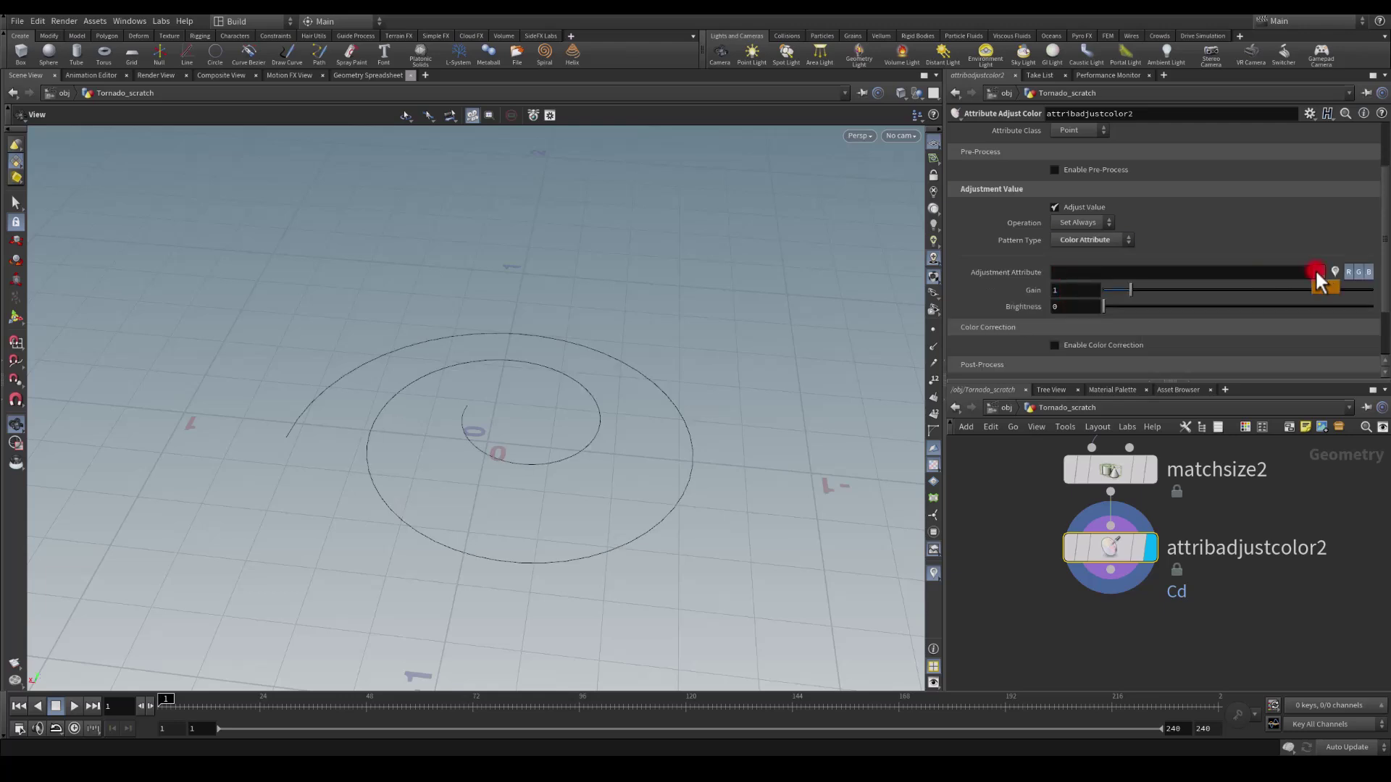
# Step: Set the color adjustment's pattern type to Remap Attribute with dist as the source attribute
pyautogui.click(1067, 236)
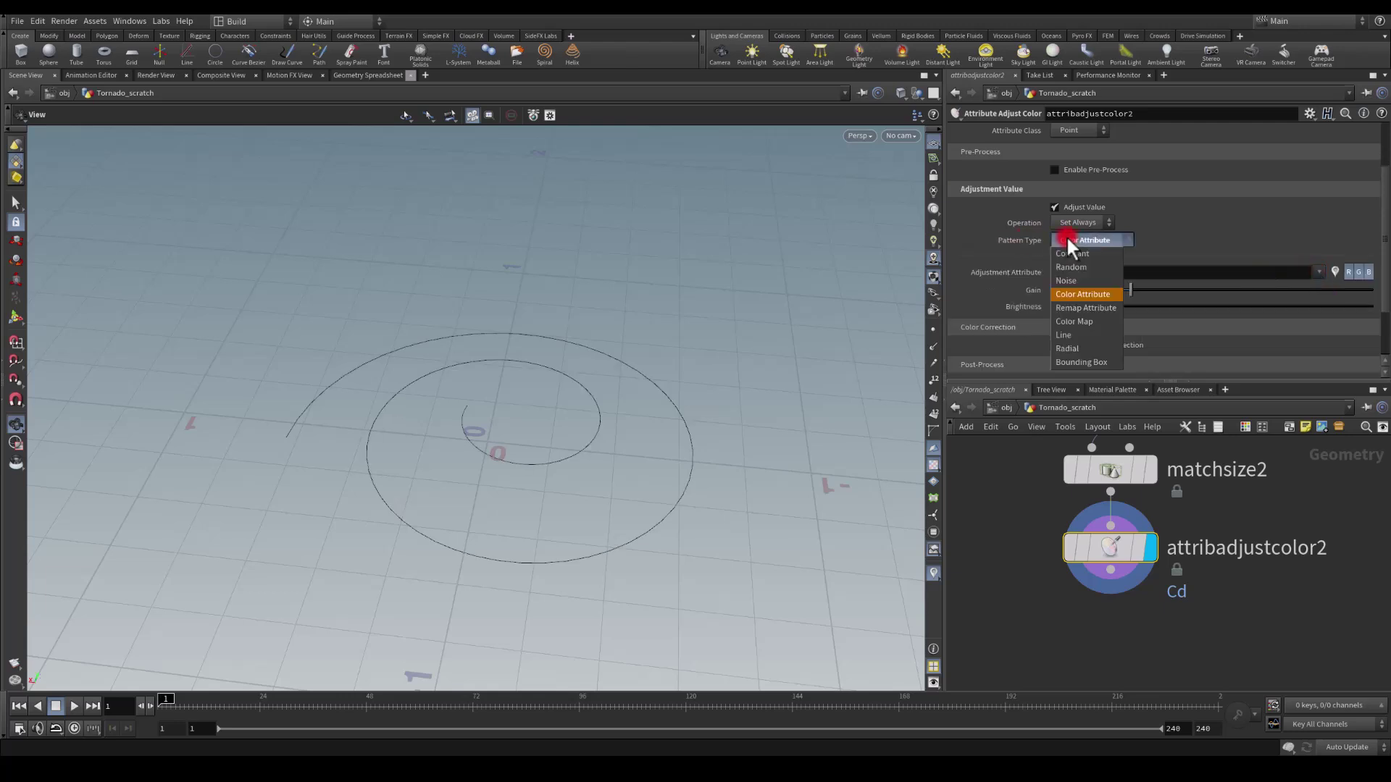
pyautogui.click(1086, 310)
pyautogui.scroll(-4, 1229, 285)
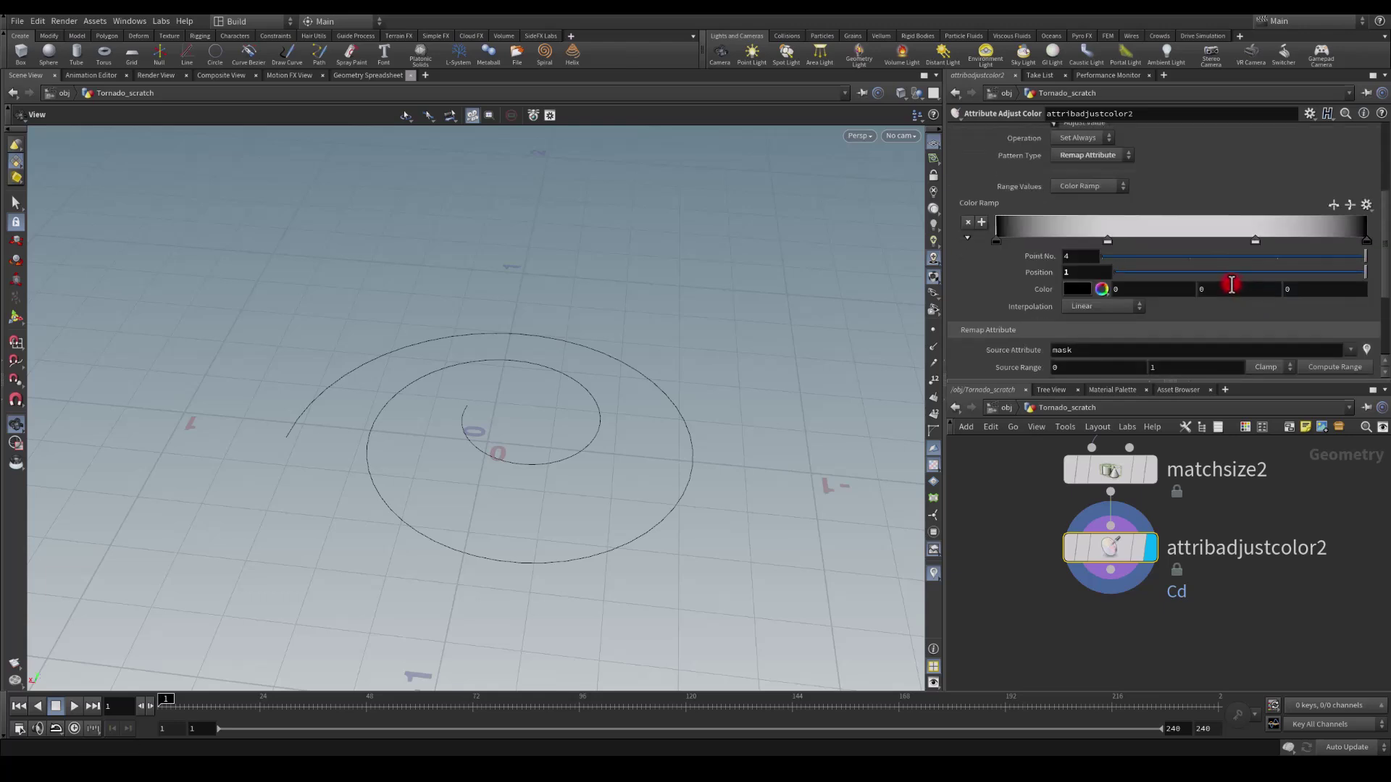
pyautogui.click(1361, 282)
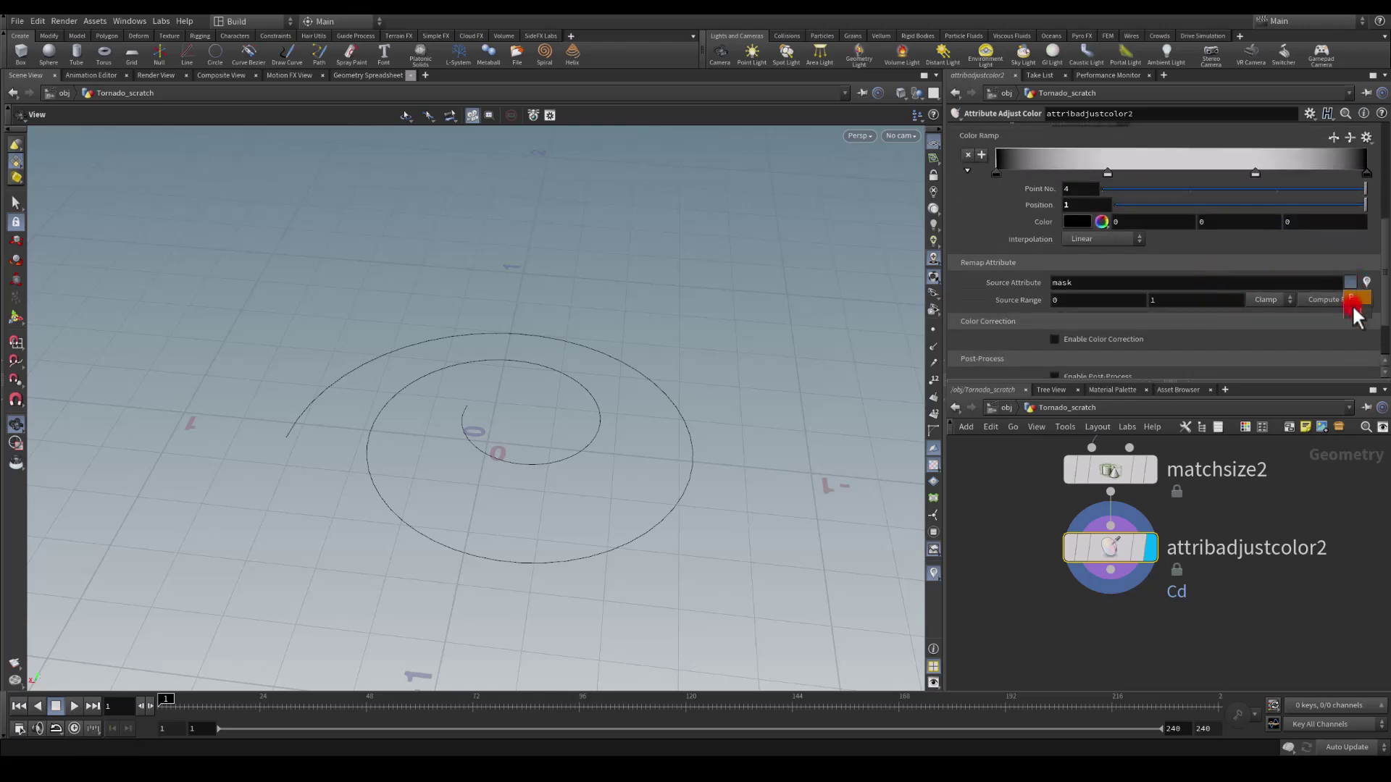
pyautogui.click(1354, 301)
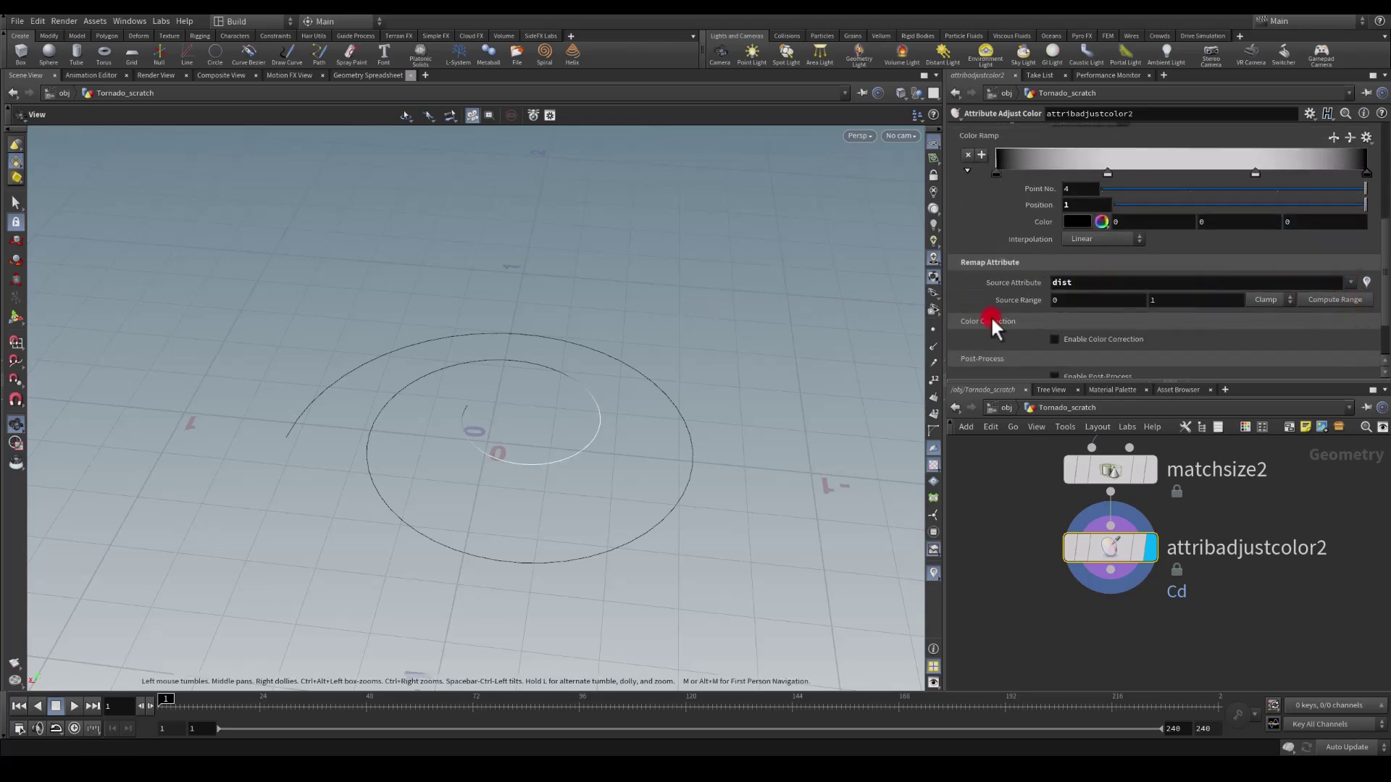
# Step: Try shifting the color ramp's second point to about position 0.35
pyautogui.moveTo(454, 318); pyautogui.dragTo(577, 397)
pyautogui.scroll(3, 1159, 318)
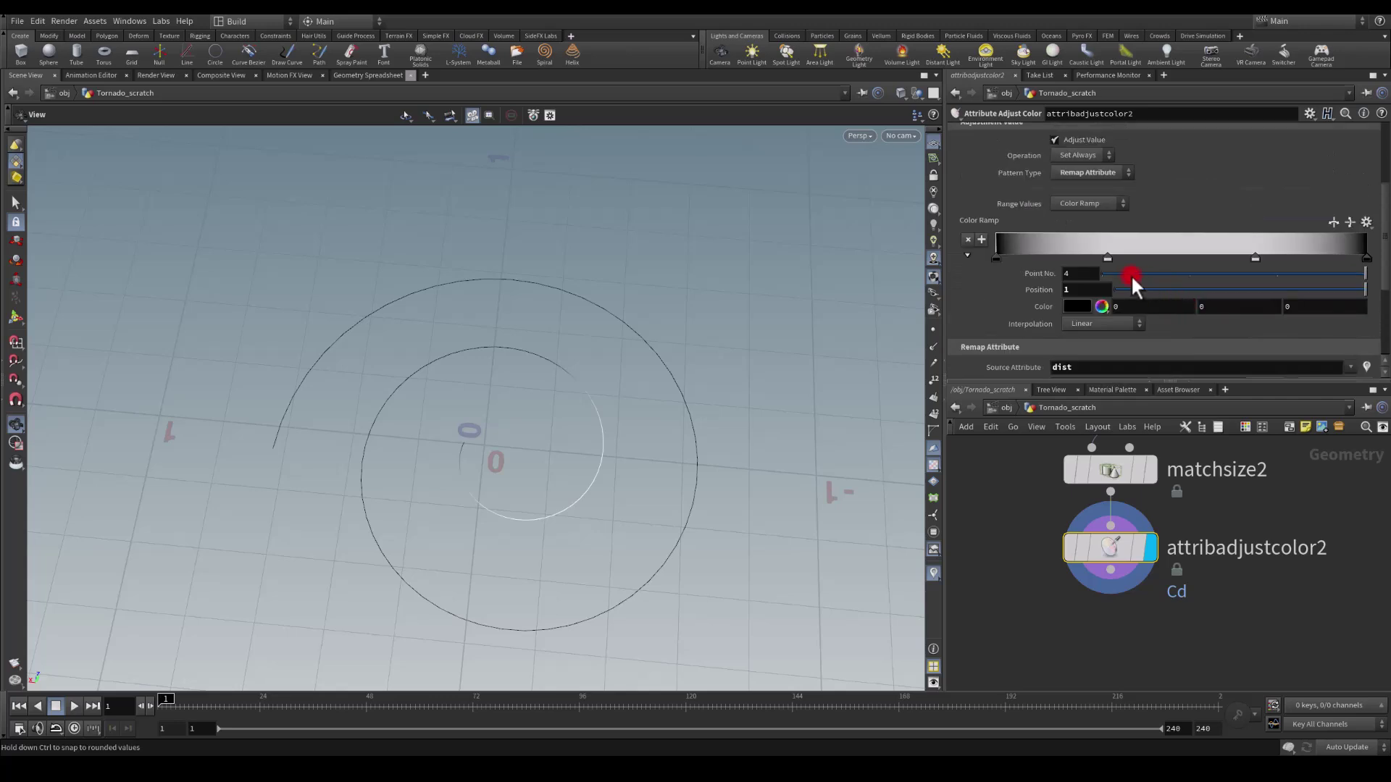
pyautogui.moveTo(1107, 258); pyautogui.dragTo(1221, 256)
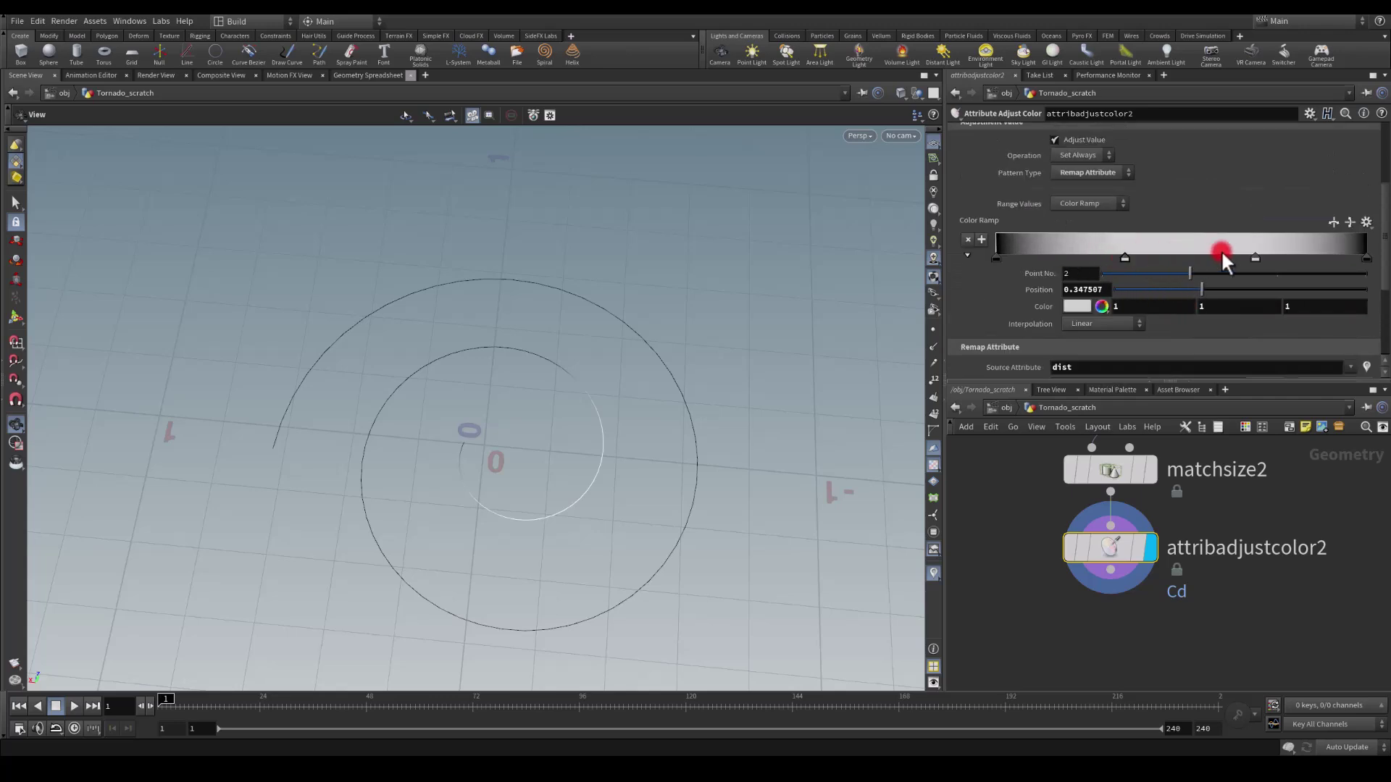
pyautogui.moveTo(1369, 262); pyautogui.dragTo(1254, 271)
# Step: Compute the remap's source range from the dist attribute
pyautogui.scroll(-3, 1190, 296)
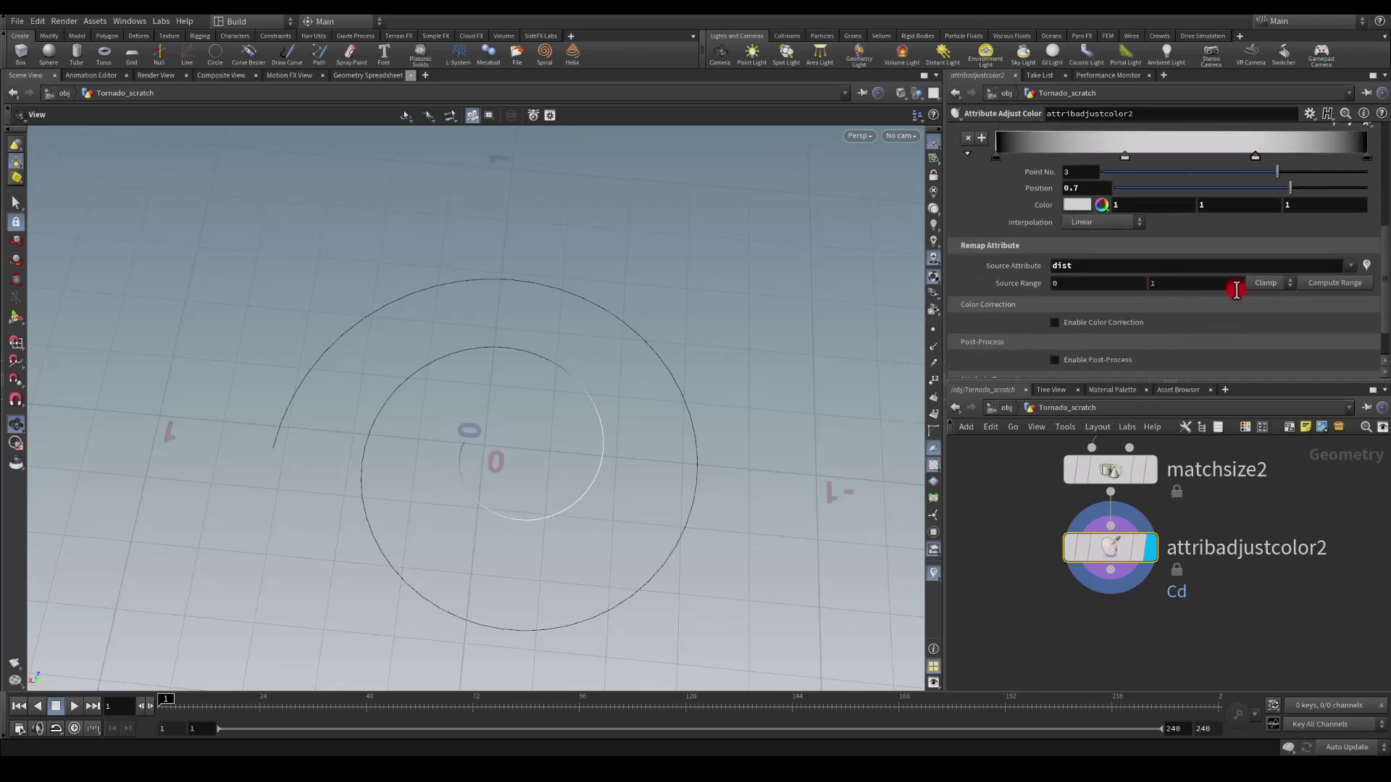
pyautogui.click(1324, 281)
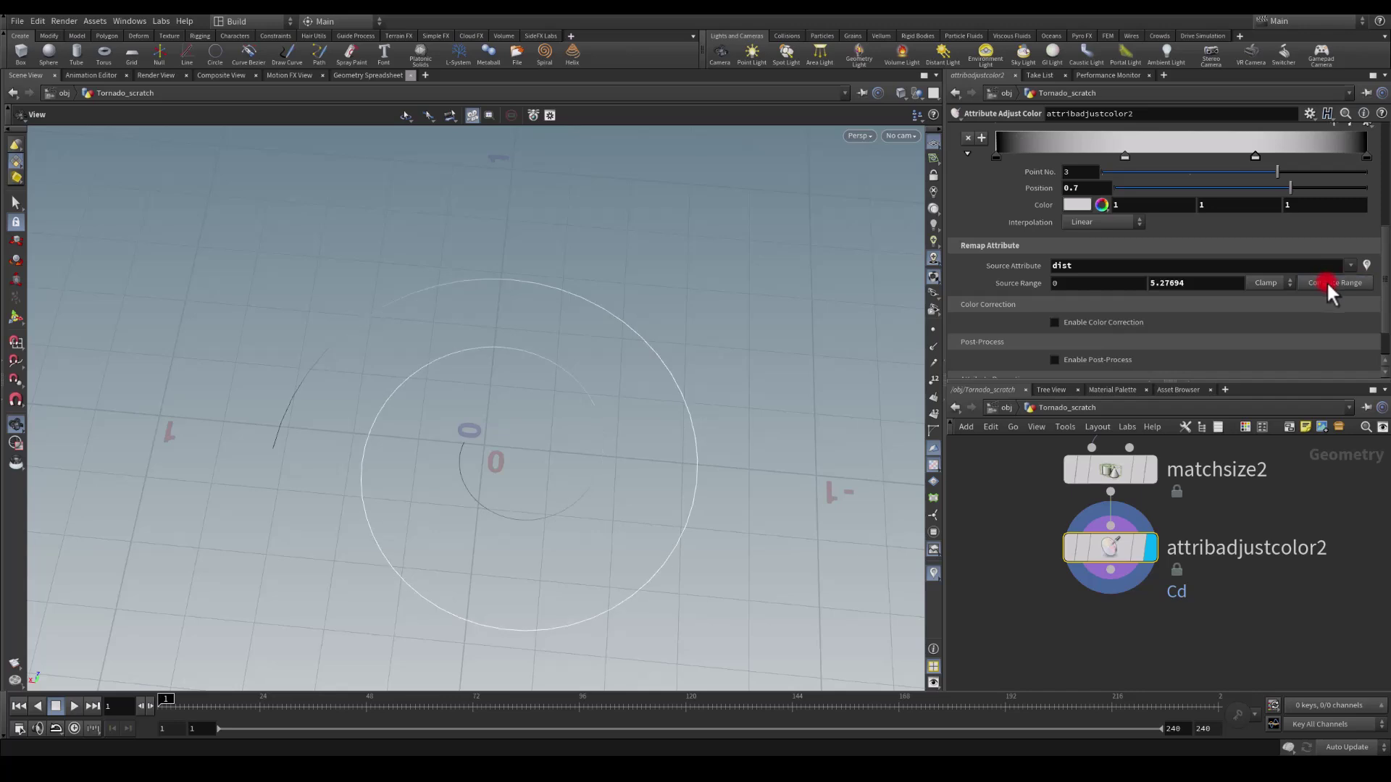
# Step: Set the position of the color ramp's second point to 0.3
pyautogui.scroll(5, 1231, 276)
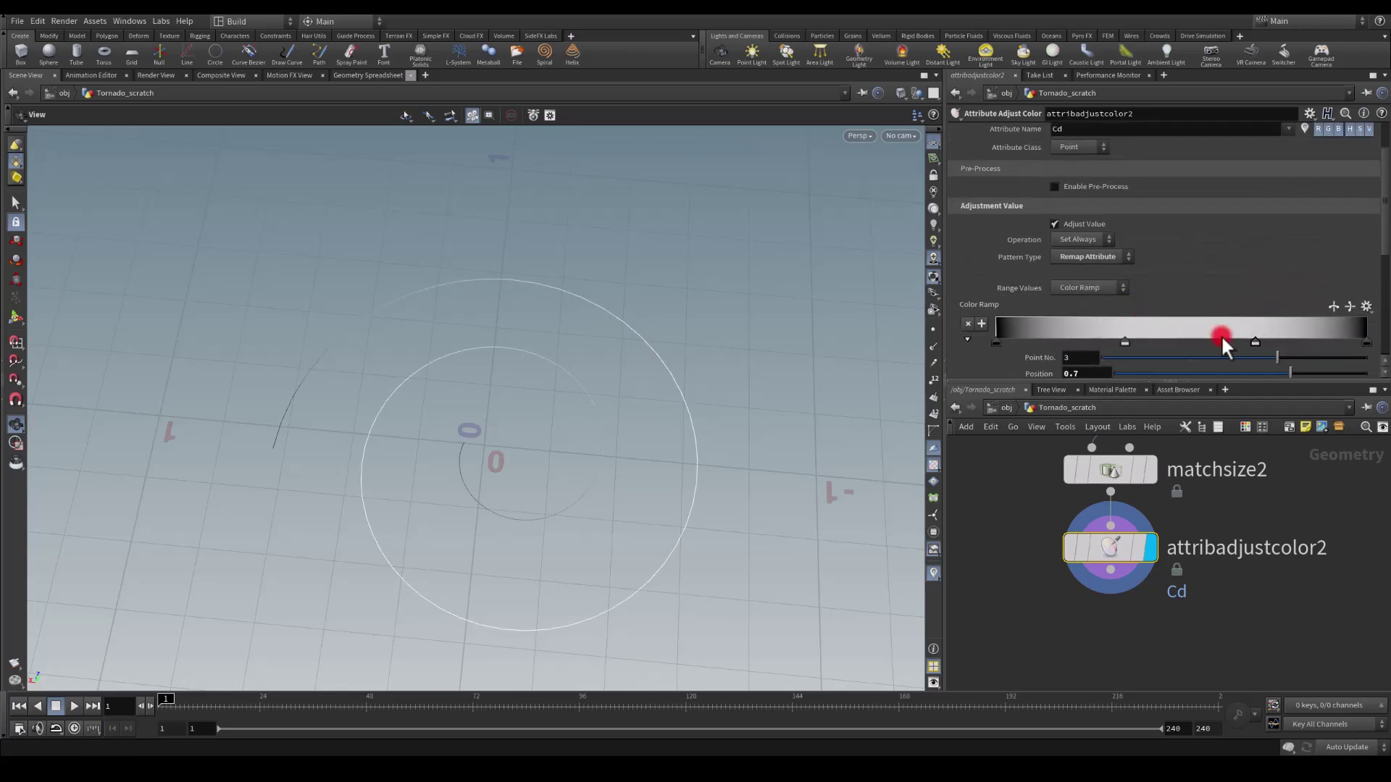
pyautogui.scroll(-1, 1254, 343)
pyautogui.click(1123, 307)
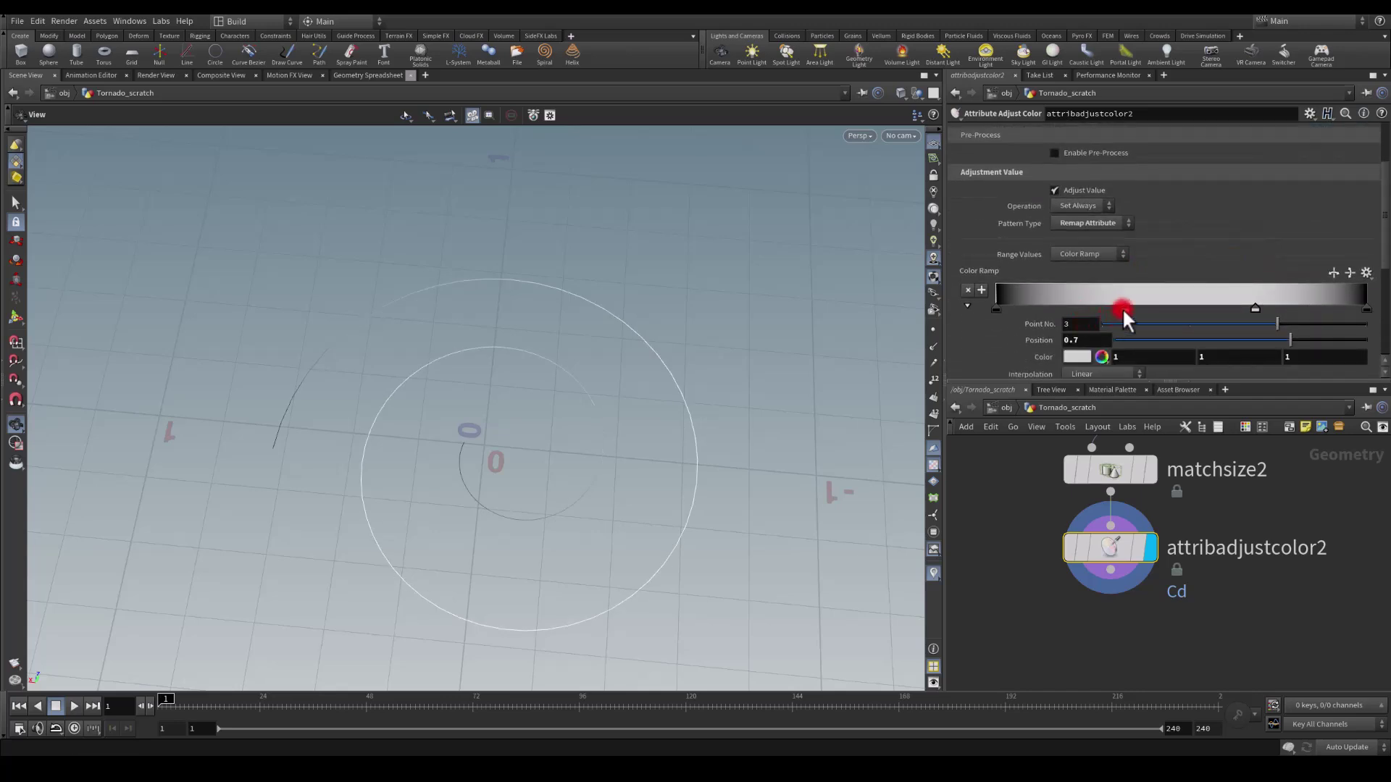
pyautogui.click(1111, 340)
pyautogui.write('0.347507')
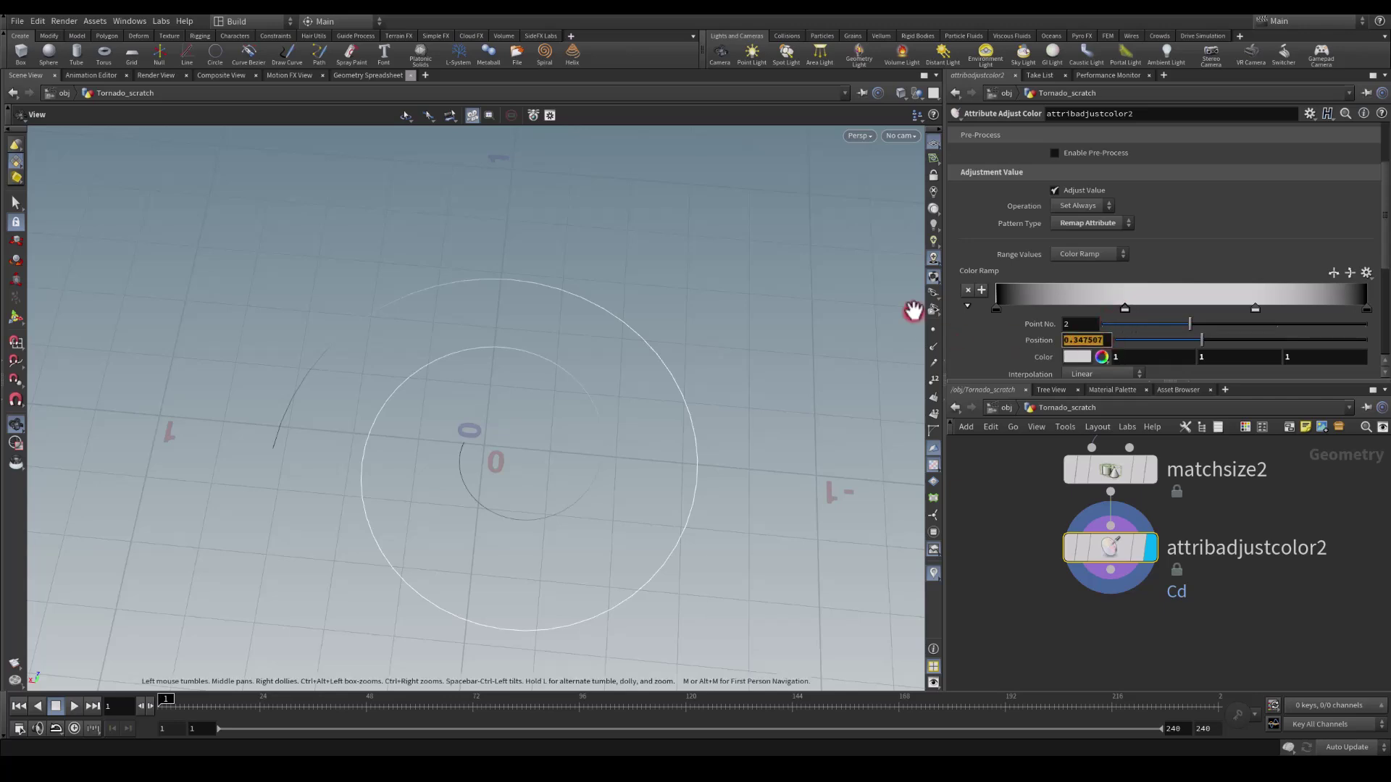
pyautogui.press('Return')
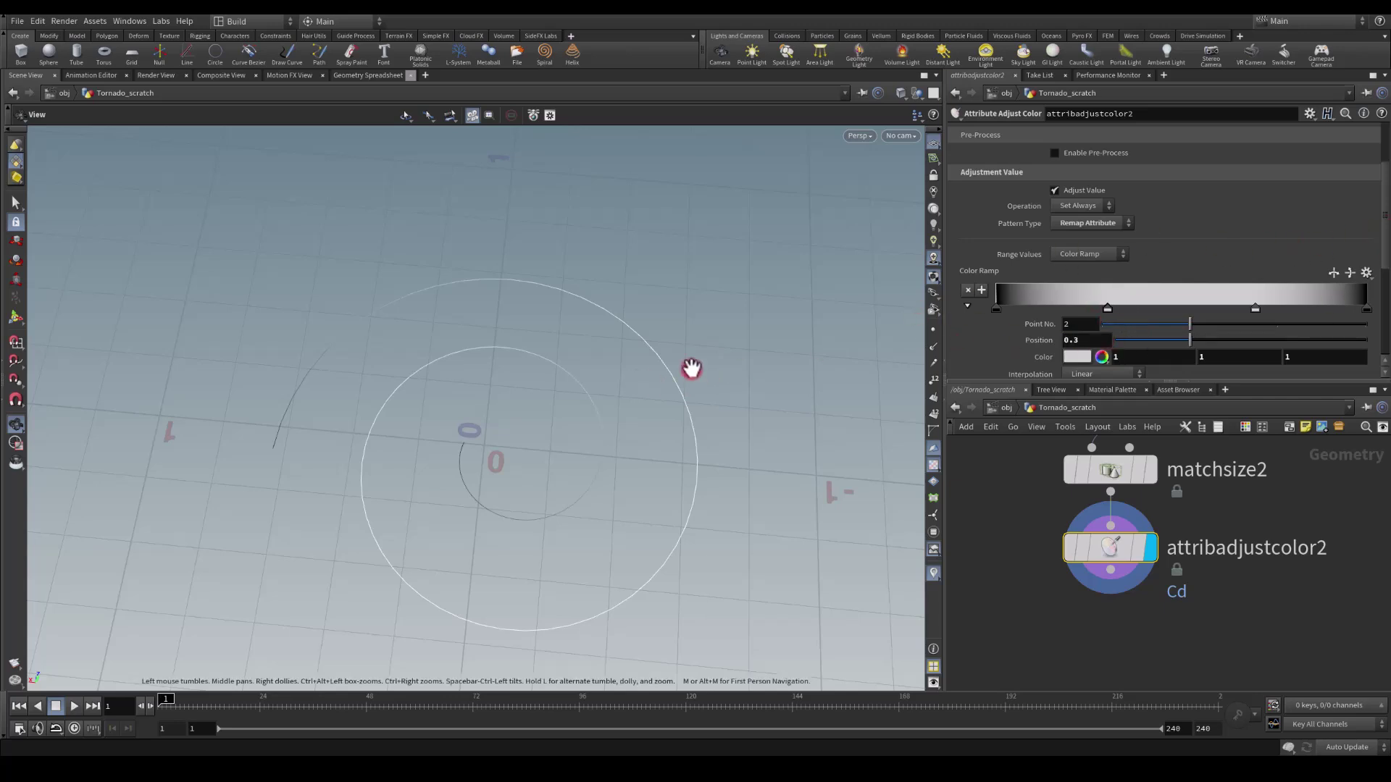
pyautogui.scroll(-3, 1117, 258)
pyautogui.scroll(-3, 1115, 253)
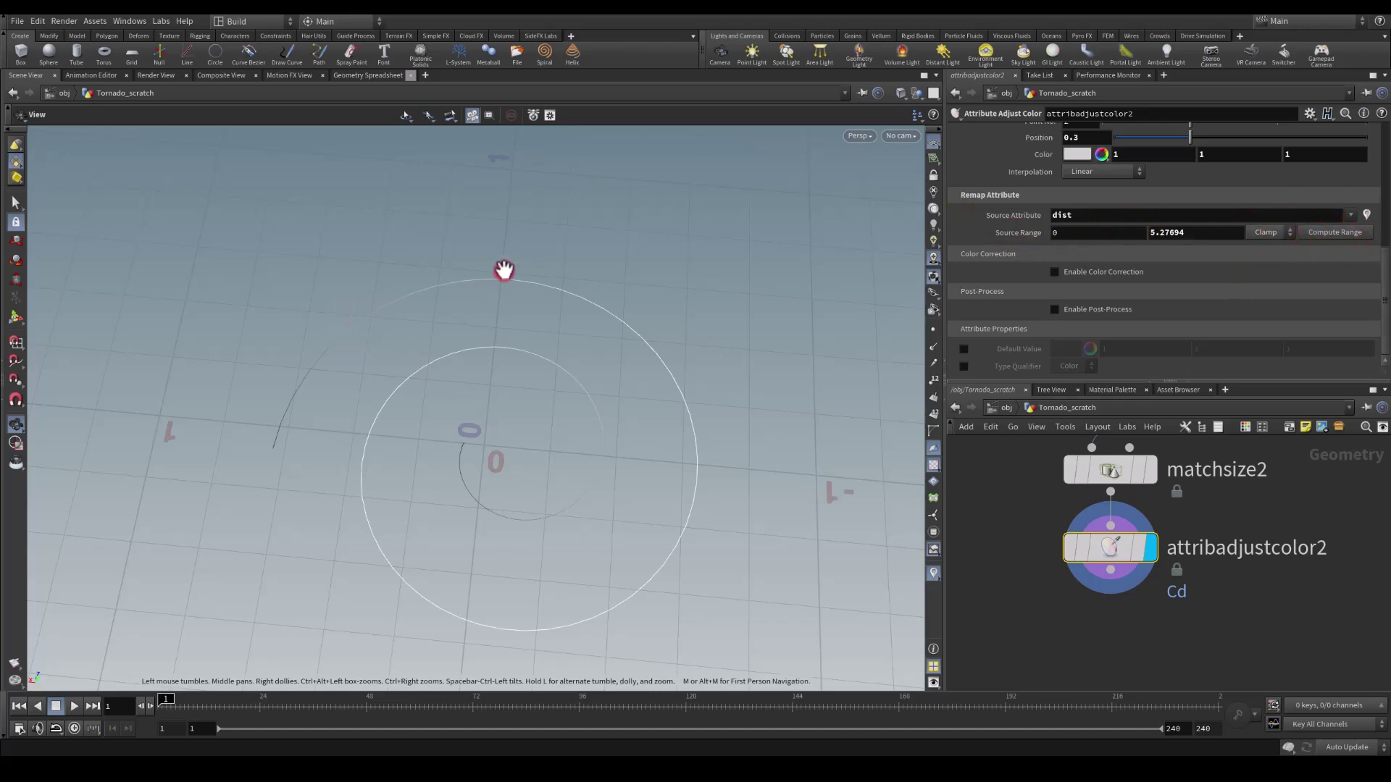
pyautogui.moveTo(302, 475); pyautogui.dragTo(302, 435)
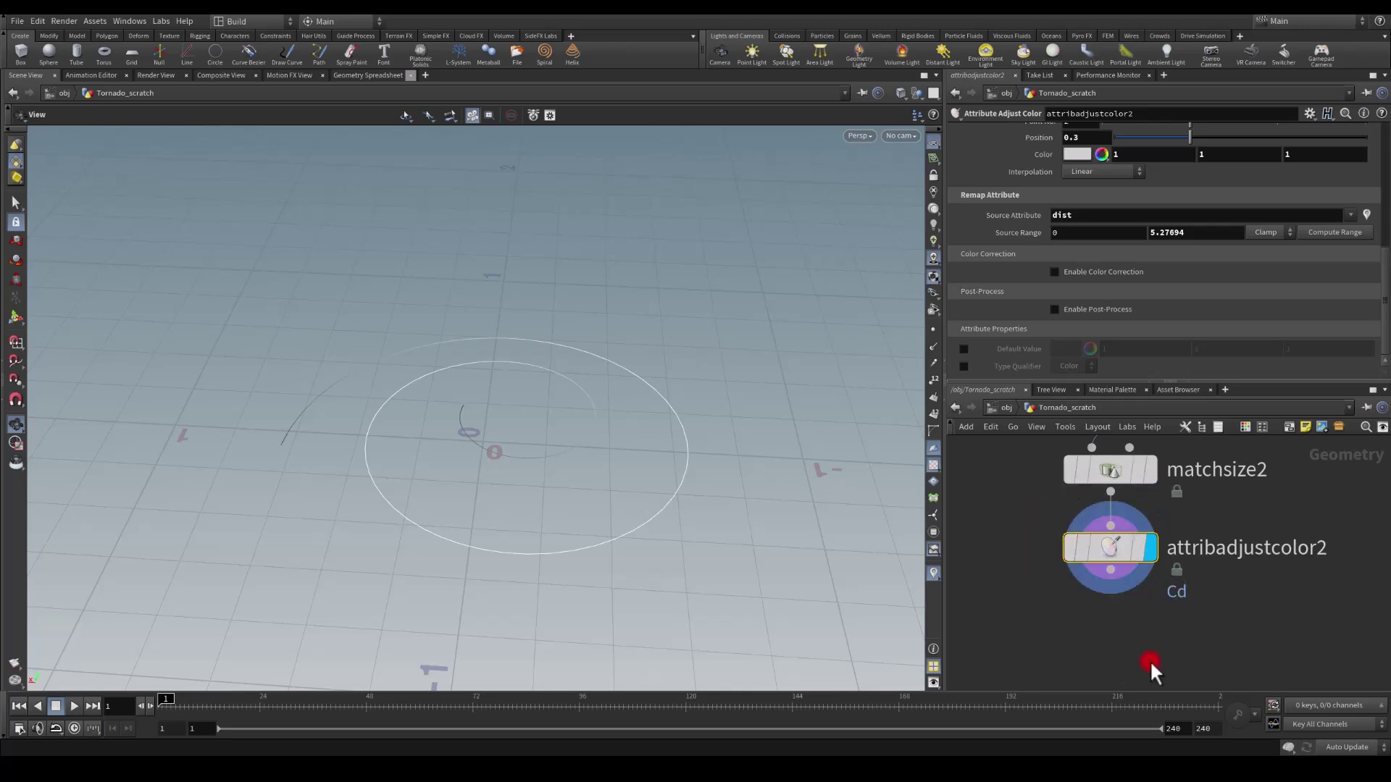
# Step: Add a Sweep node wired to the color adjustment's output, display it, and align it directly underneath
pyautogui.moveTo(1126, 643); pyautogui.dragTo(1104, 543, button='middle')
pyautogui.click(1104, 526)
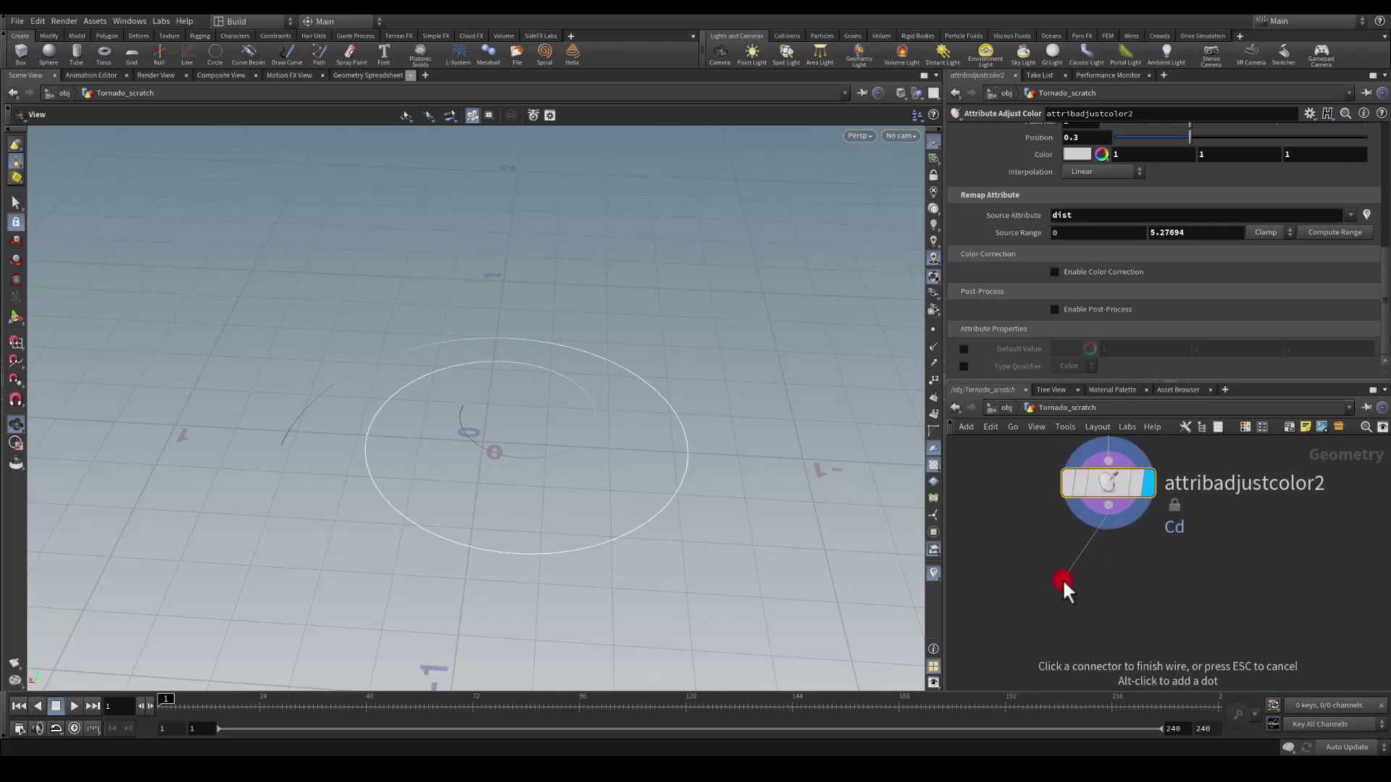
pyautogui.press('Tab')
pyautogui.write('swee')
pyautogui.press('Return')
pyautogui.click(1063, 580)
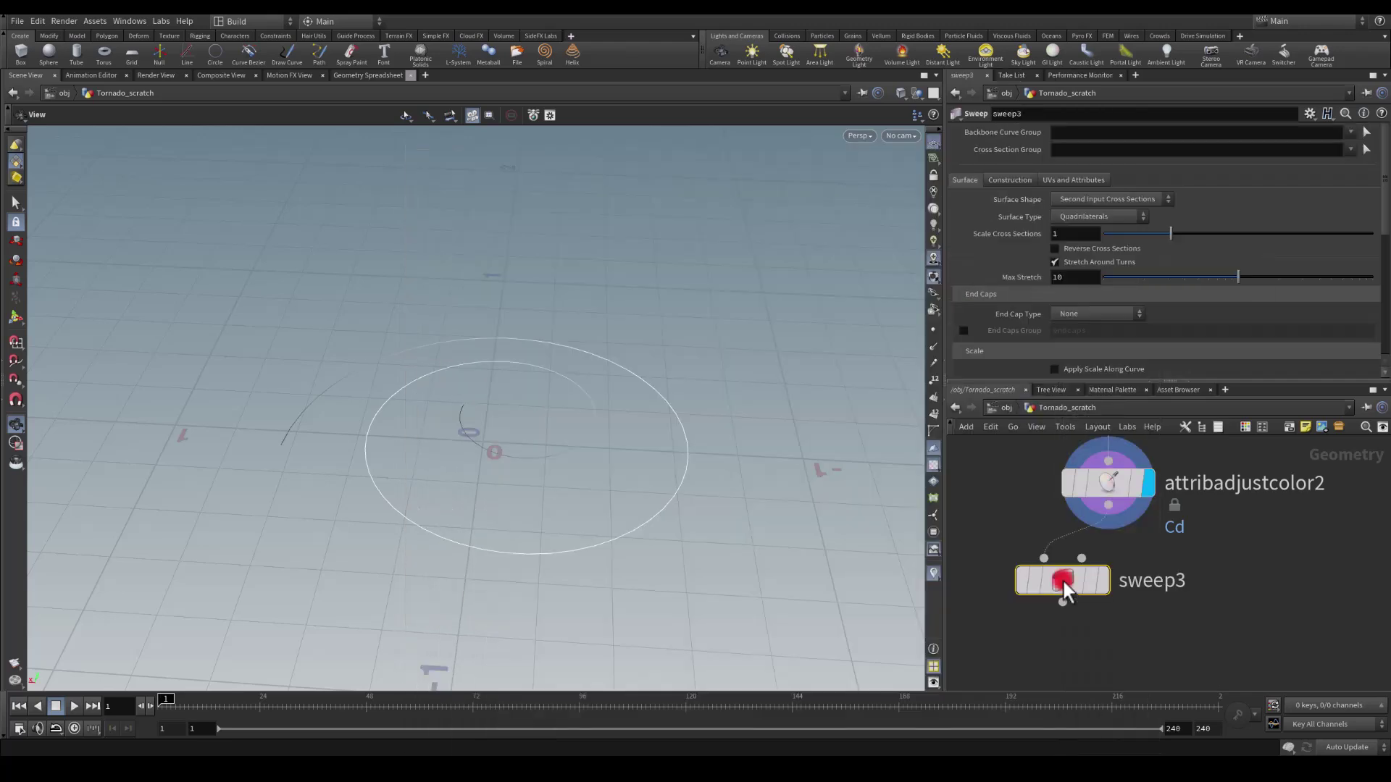
pyautogui.click(1094, 580)
pyautogui.moveTo(1065, 578); pyautogui.dragTo(1110, 578)
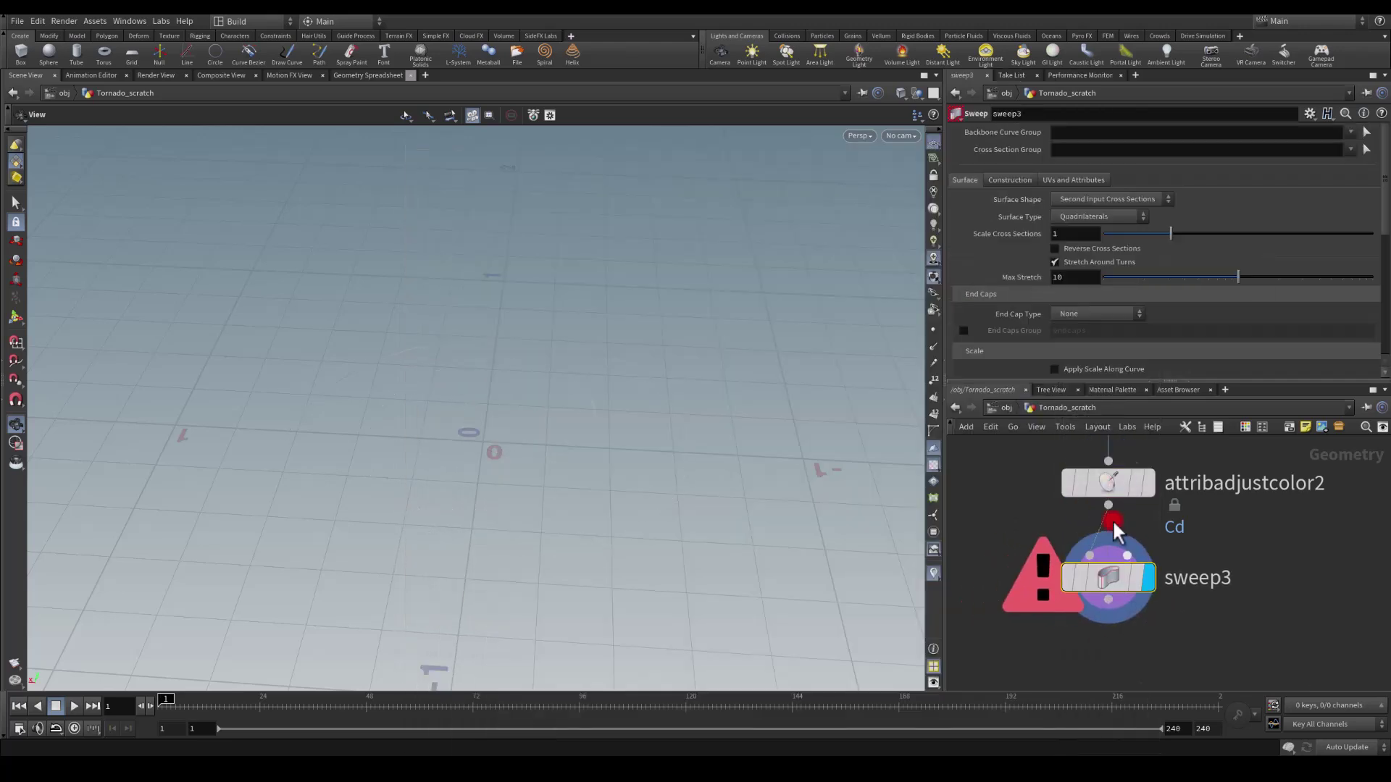
# Step: Set the sweep's surface shape to Ribbon and its columns to 2
pyautogui.click(1097, 215)
pyautogui.click(1092, 220)
pyautogui.click(1101, 198)
pyautogui.click(1080, 253)
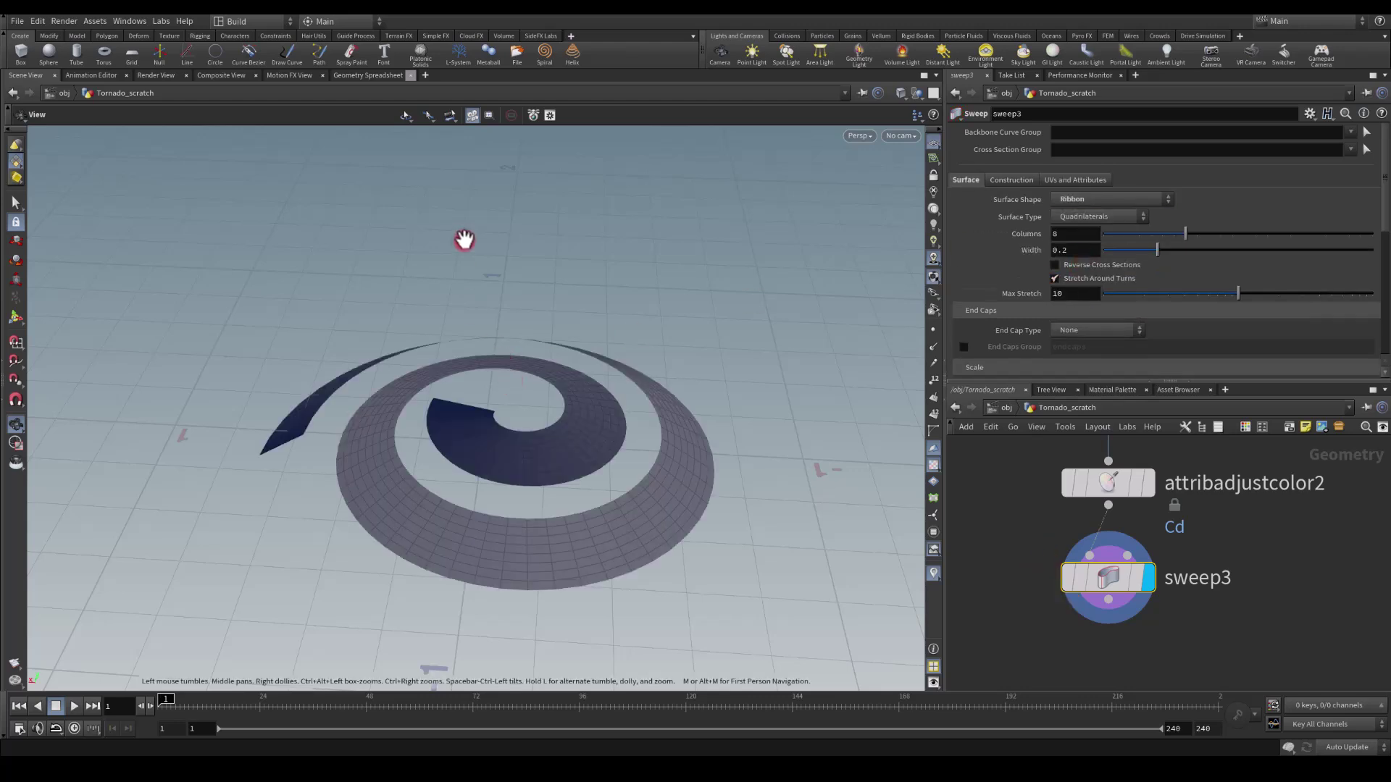
pyautogui.moveTo(466, 239); pyautogui.dragTo(655, 360)
pyautogui.click(1145, 236)
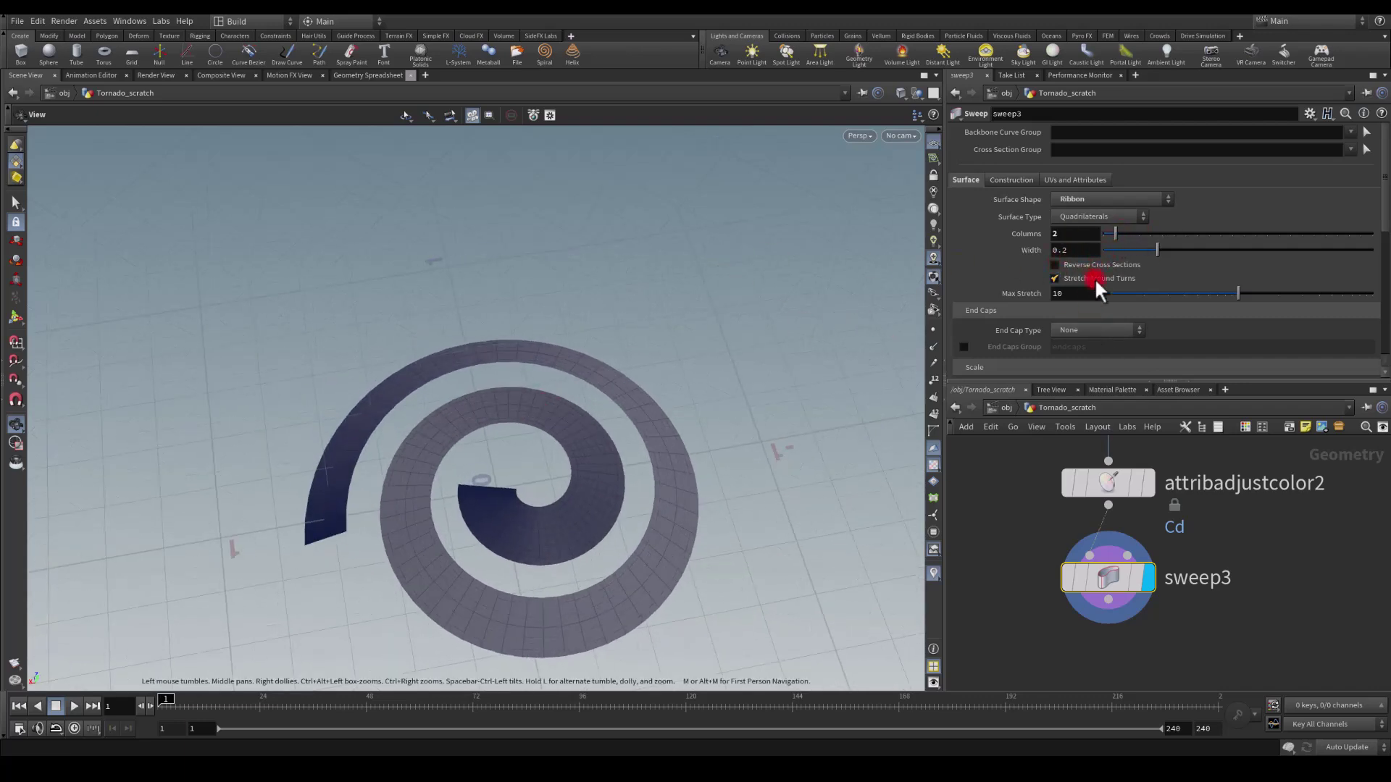
# Step: Enable Apply Scale Along Curve on the sweep and expand its scale ramp into the full graph view
pyautogui.scroll(-4, 1093, 276)
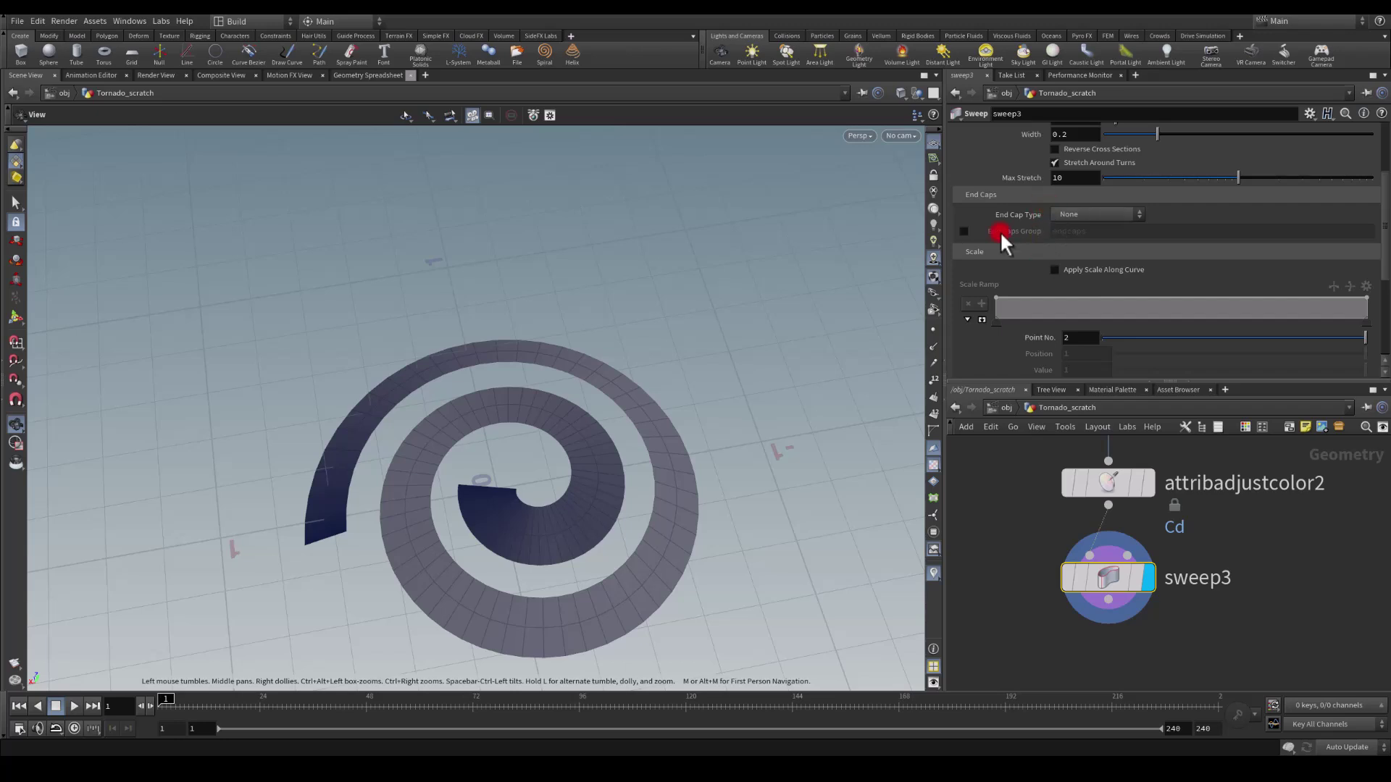
pyautogui.click(1077, 269)
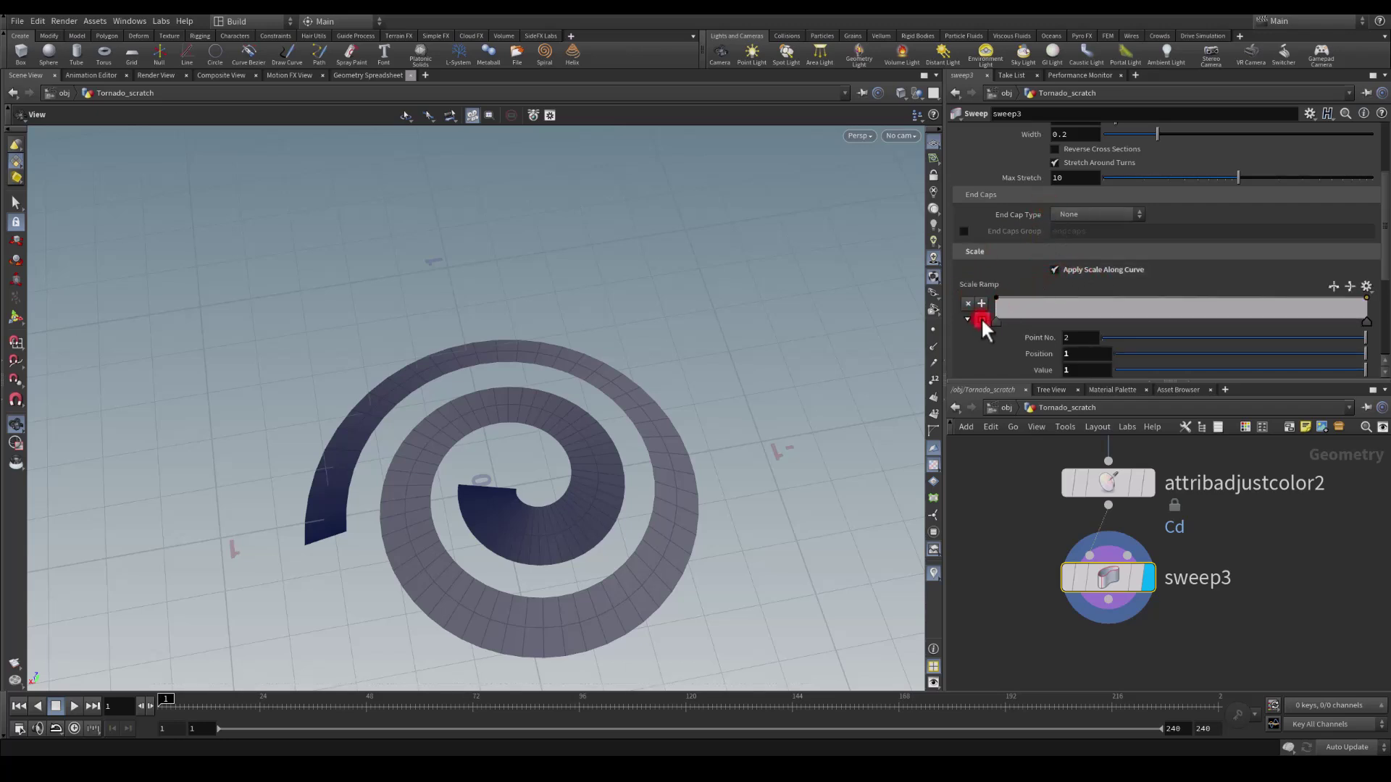
pyautogui.click(982, 318)
pyautogui.scroll(-3, 1006, 306)
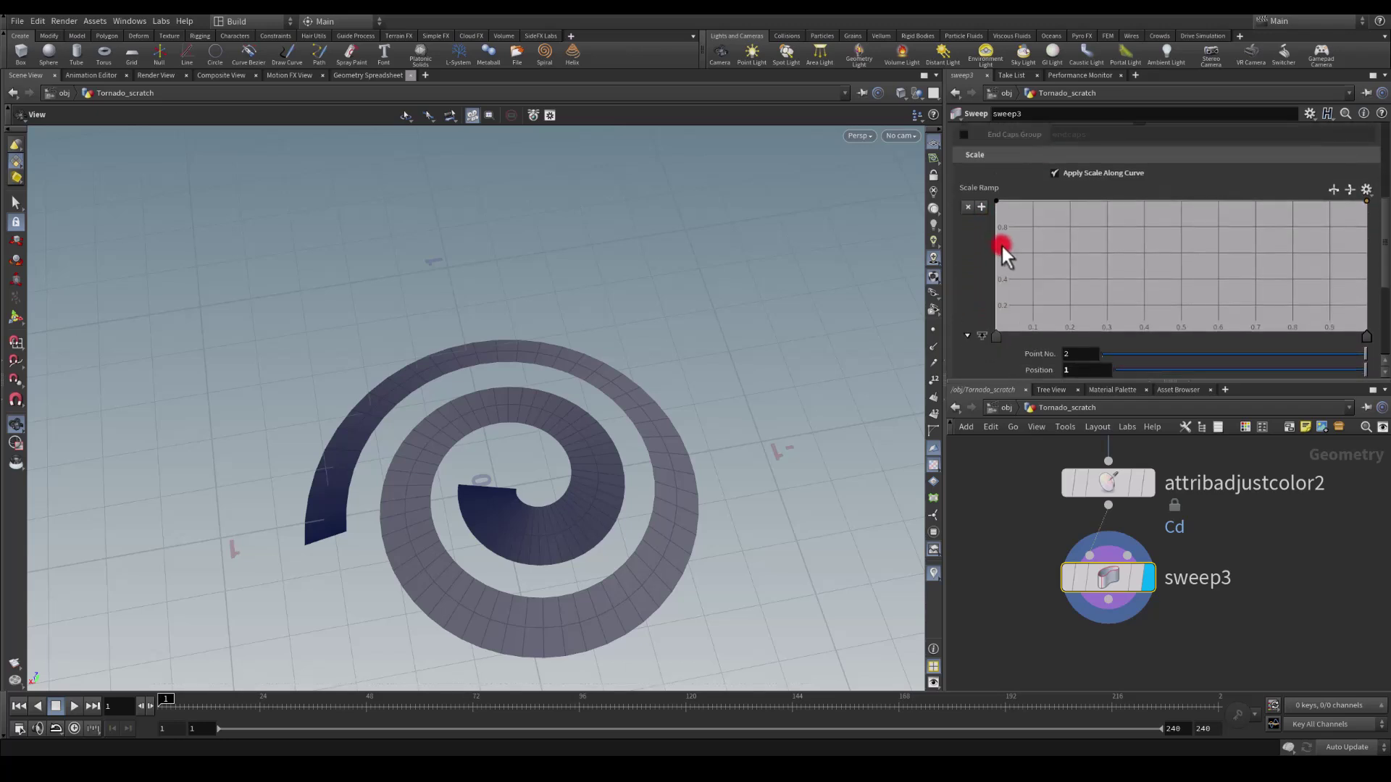
# Step: Lower the value of the scale ramp's first point to about 0.22, trying the ramp reversed and flipping it back
pyautogui.moveTo(985, 207); pyautogui.dragTo(971, 302)
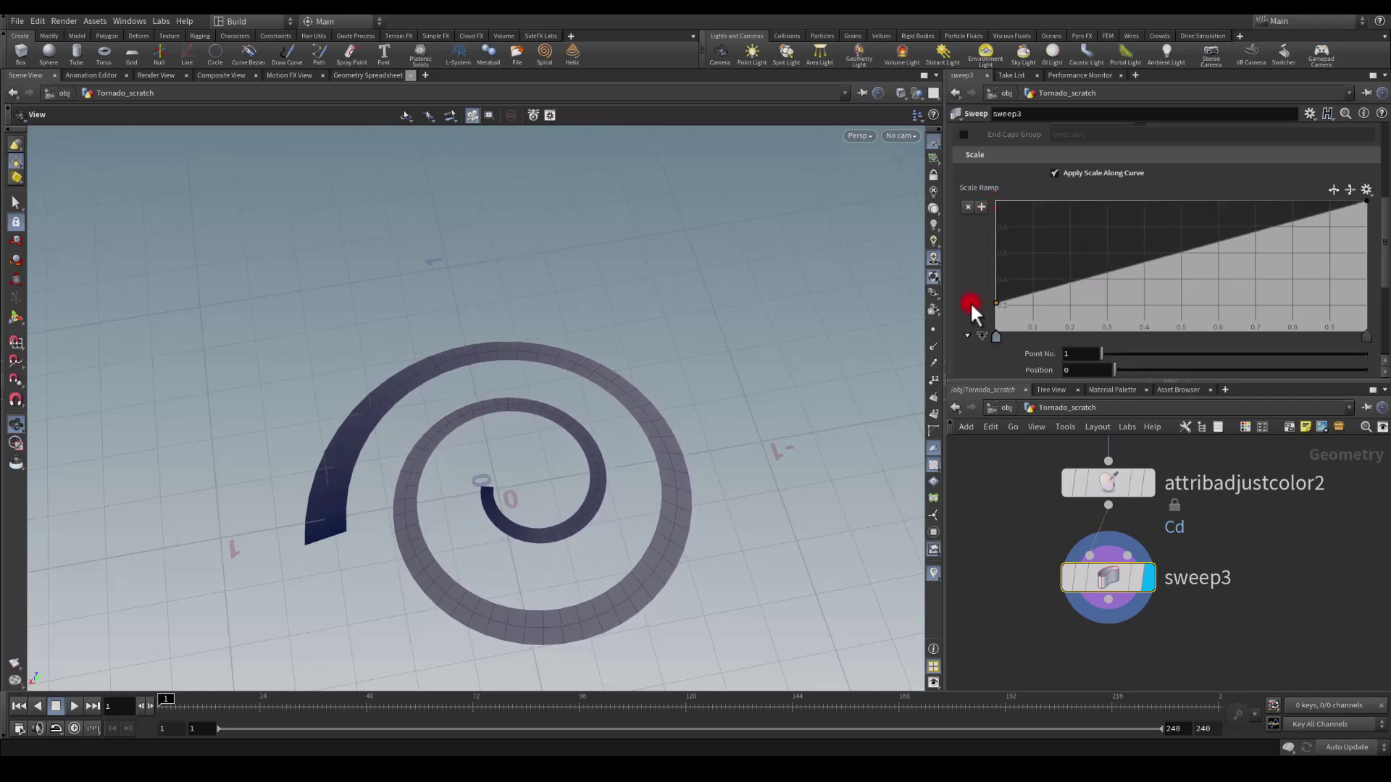
pyautogui.click(1332, 186)
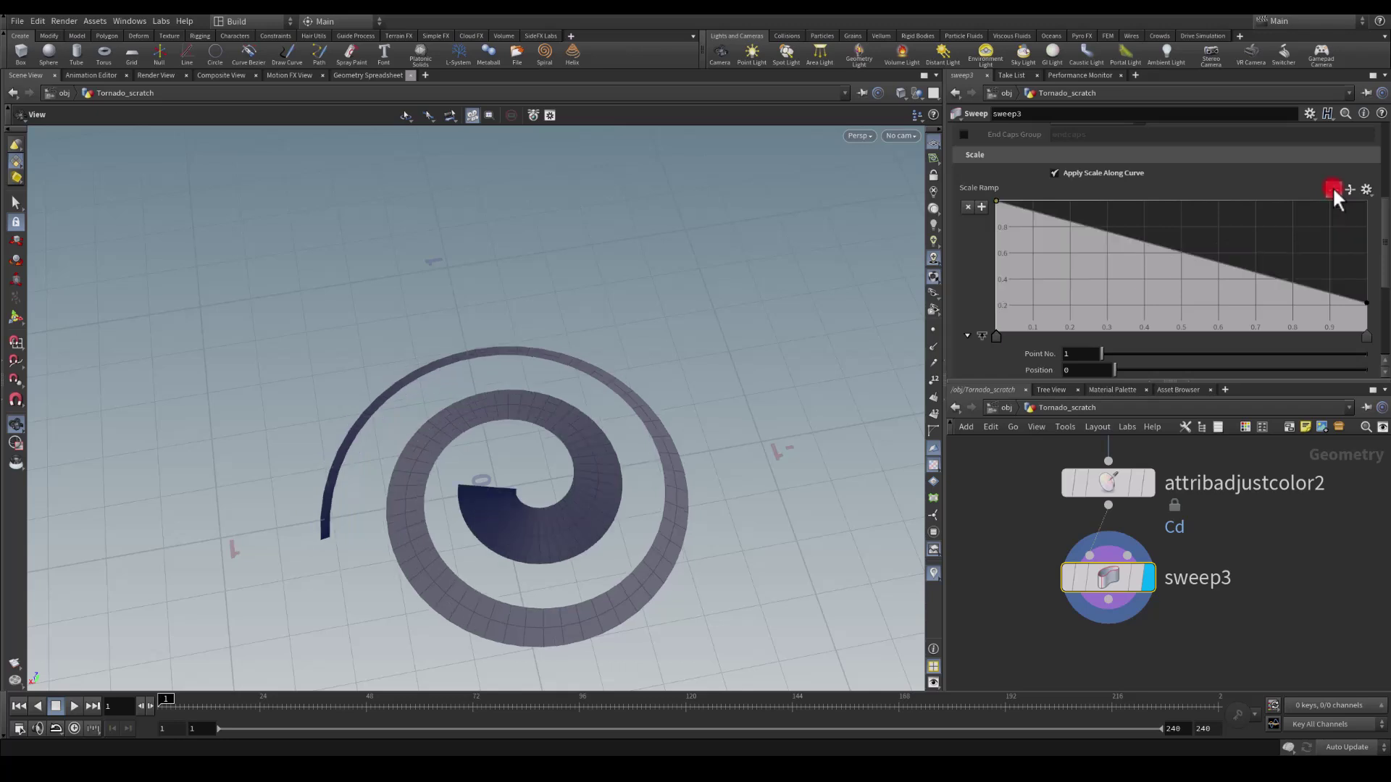
pyautogui.click(1332, 186)
# Step: Set the sweep's Roll to about -34.5 to tilt the ribbon around the spiral curve
pyautogui.moveTo(533, 421); pyautogui.dragTo(535, 474)
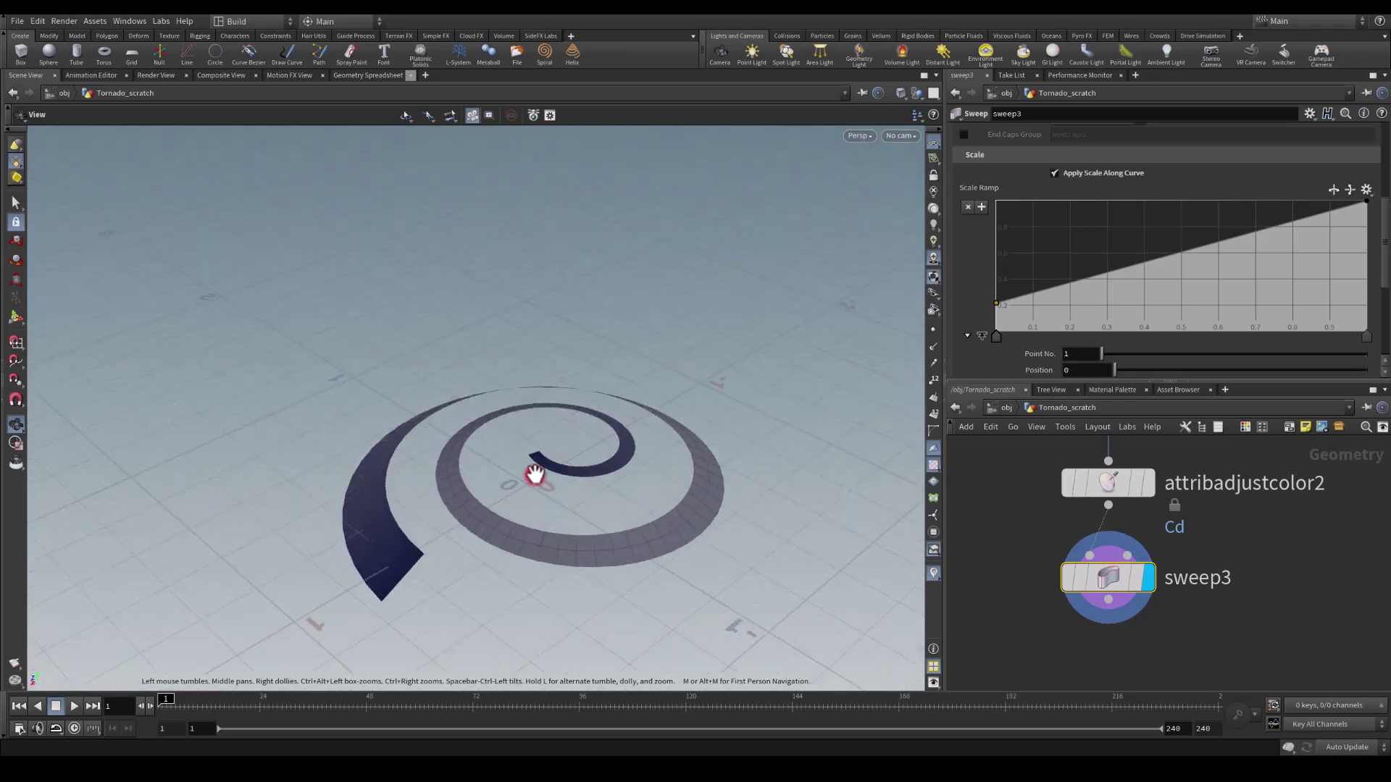
pyautogui.moveTo(431, 550); pyautogui.dragTo(339, 487)
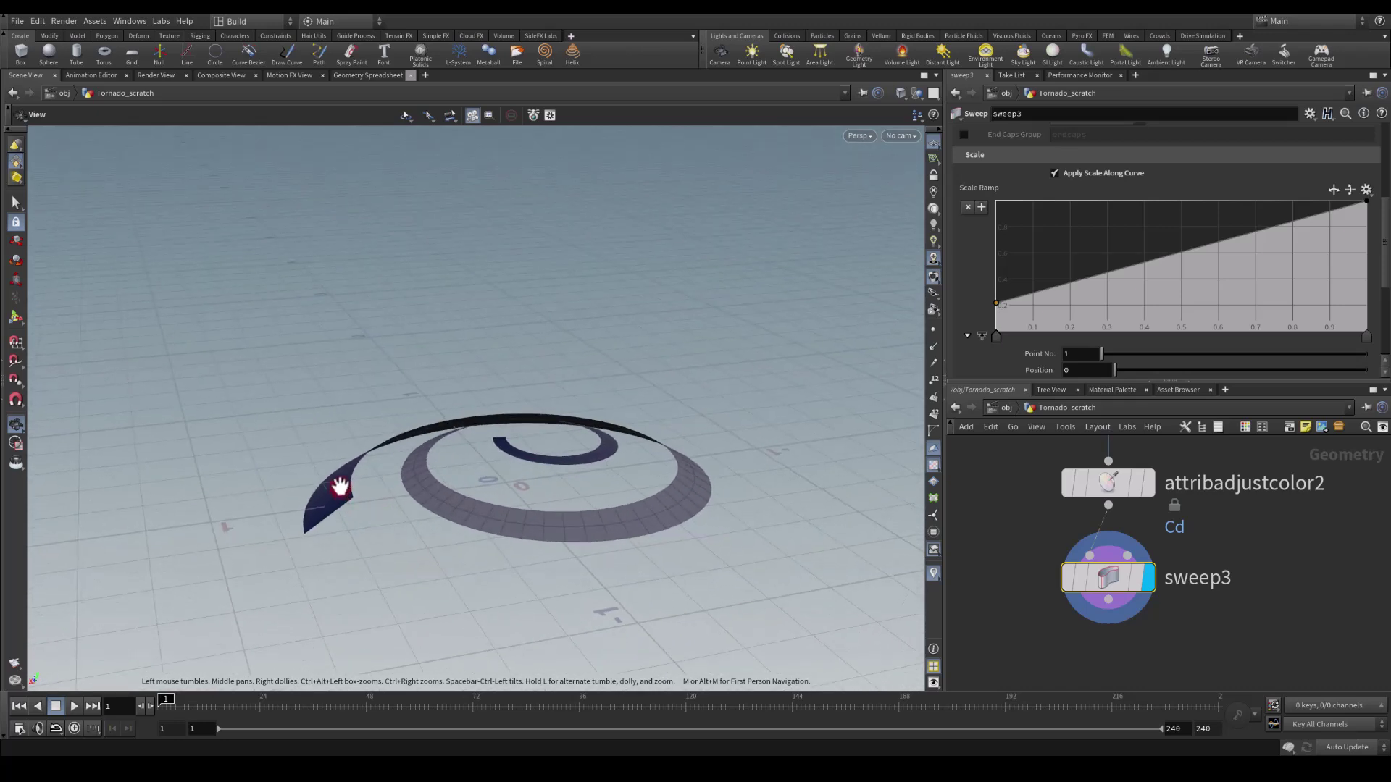
pyautogui.moveTo(627, 469); pyautogui.dragTo(584, 444)
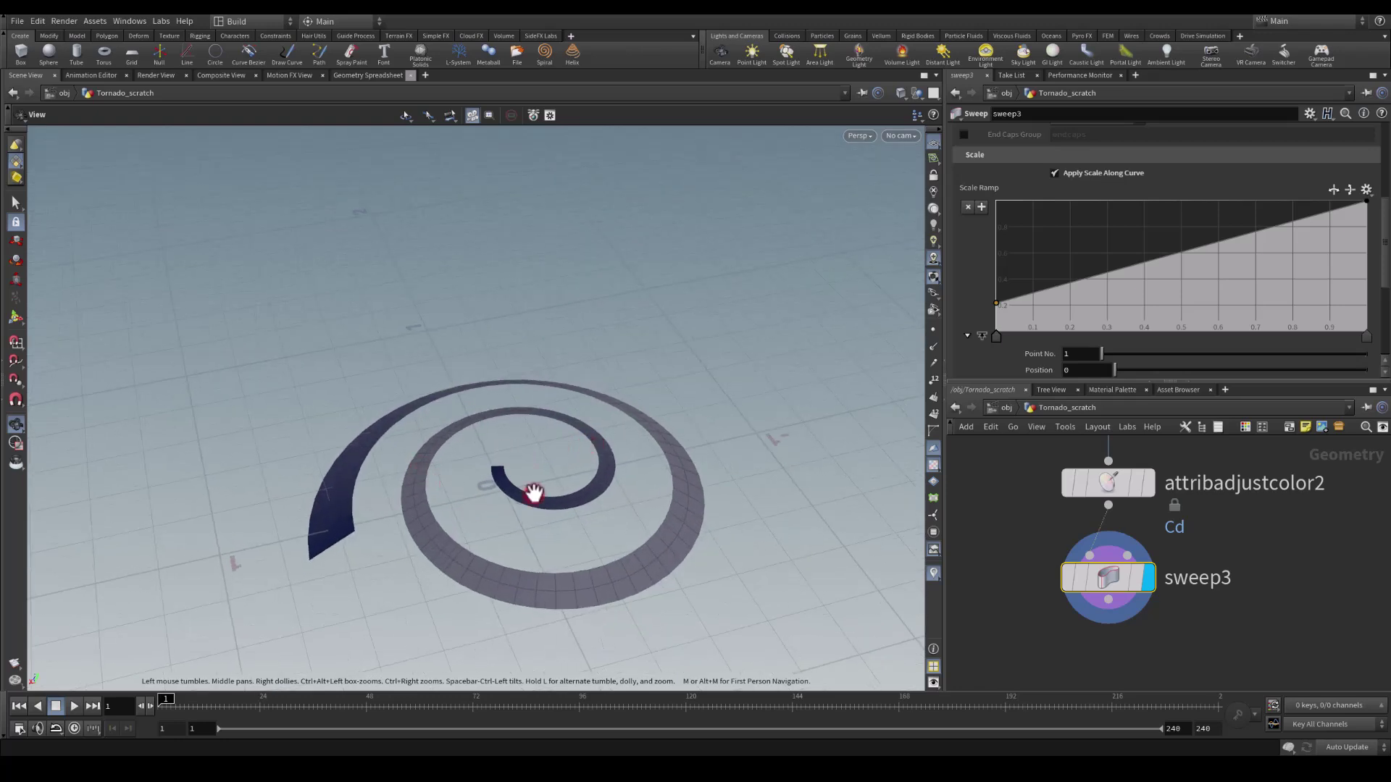
pyautogui.moveTo(432, 475); pyautogui.dragTo(497, 475)
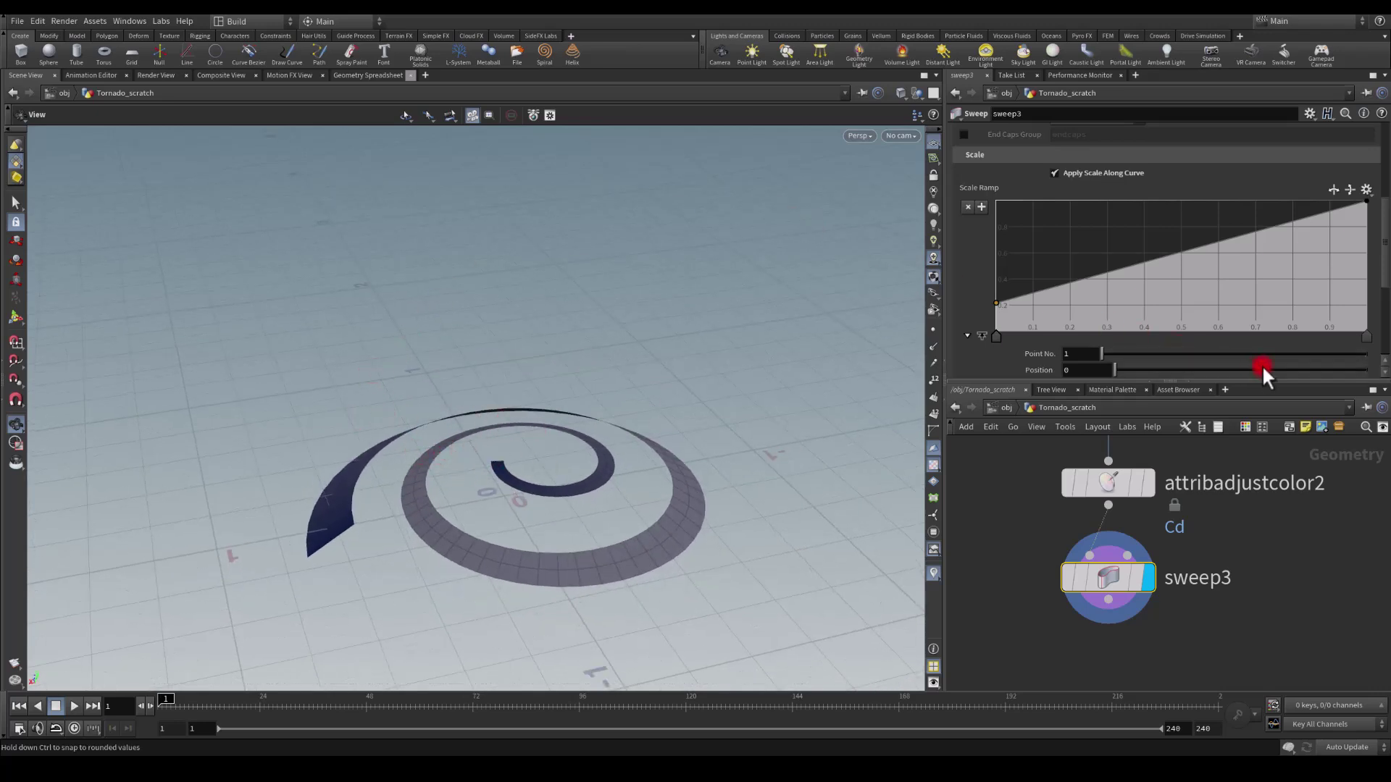
pyautogui.moveTo(399, 432); pyautogui.dragTo(320, 413)
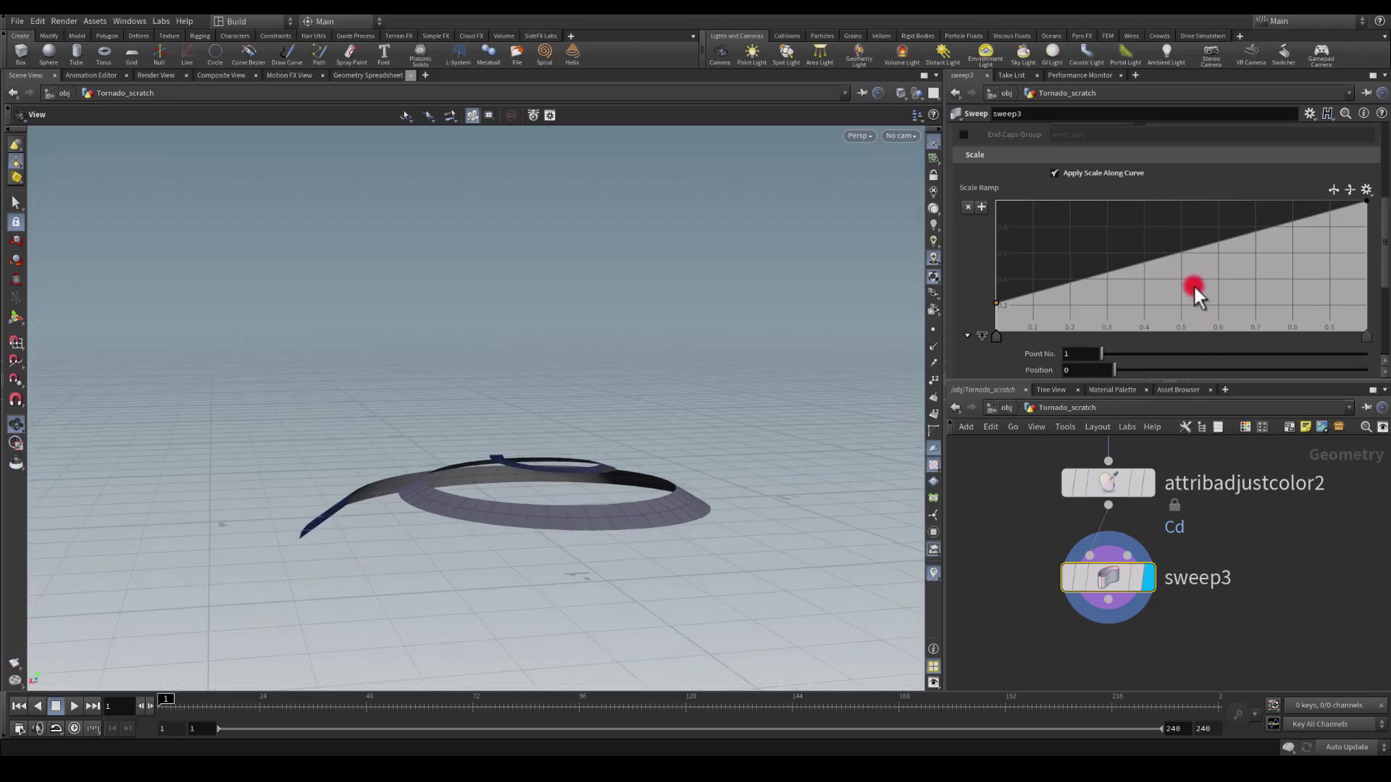
pyautogui.scroll(-3, 1173, 297)
pyautogui.scroll(-2, 1154, 317)
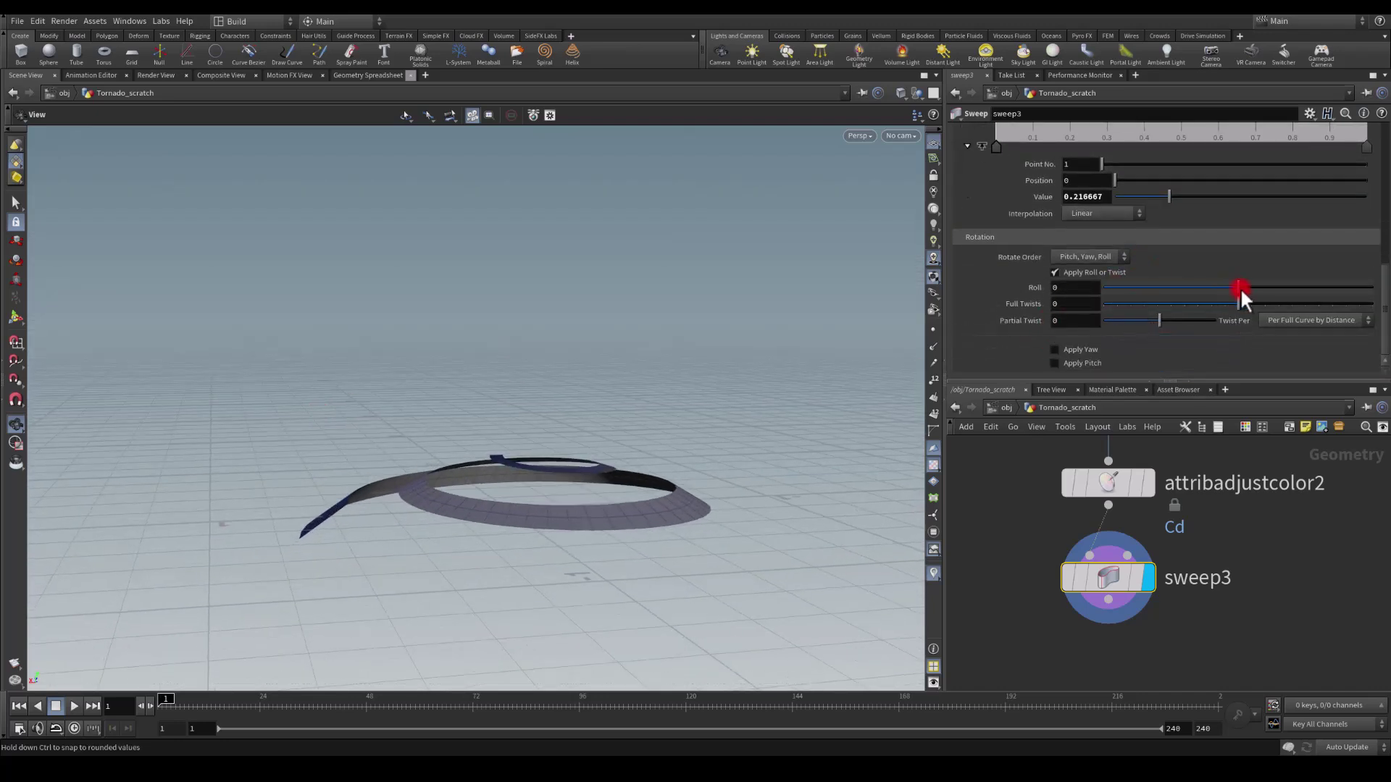
pyautogui.moveTo(431, 413); pyautogui.dragTo(445, 411)
pyautogui.moveTo(1239, 288); pyautogui.dragTo(1212, 285)
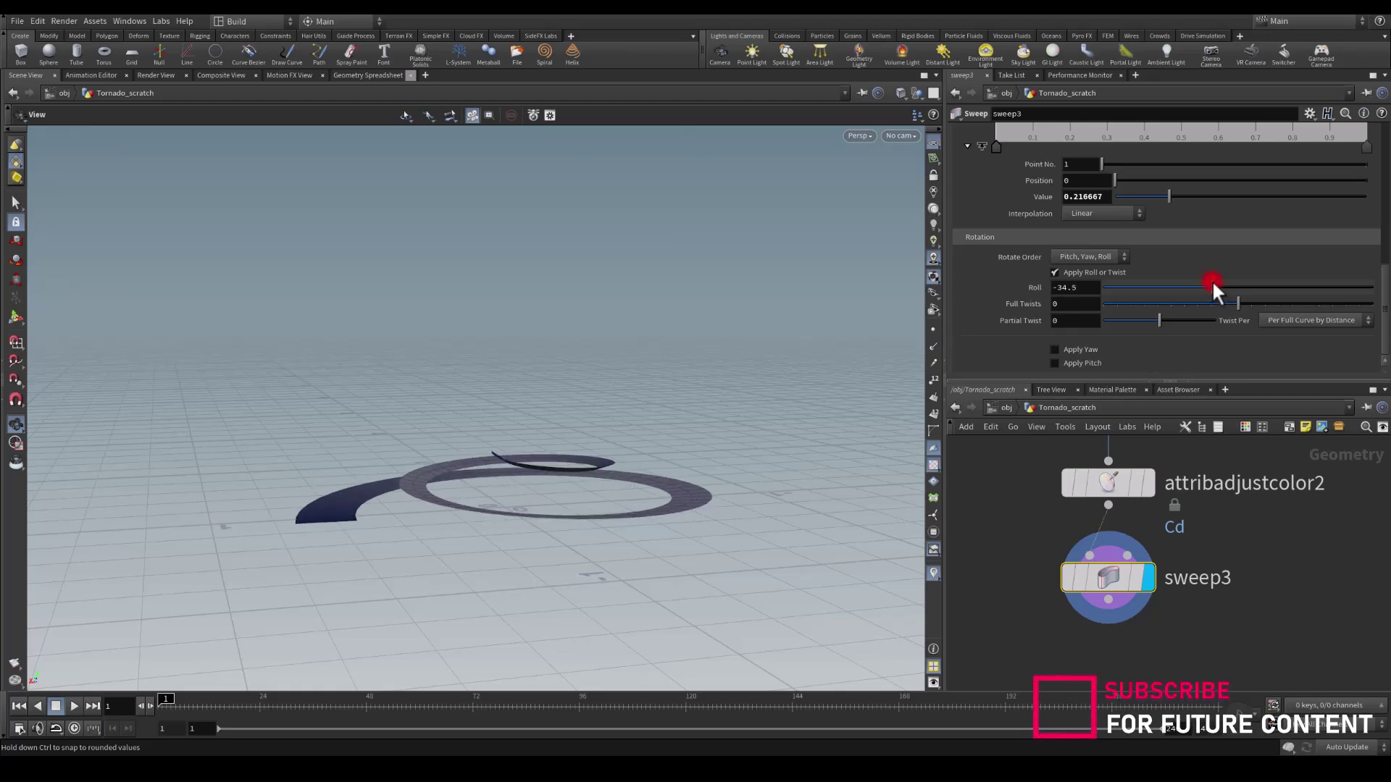
# Step: Set the width of the sweep's ribbon to 0.65
pyautogui.moveTo(686, 241); pyautogui.dragTo(493, 326)
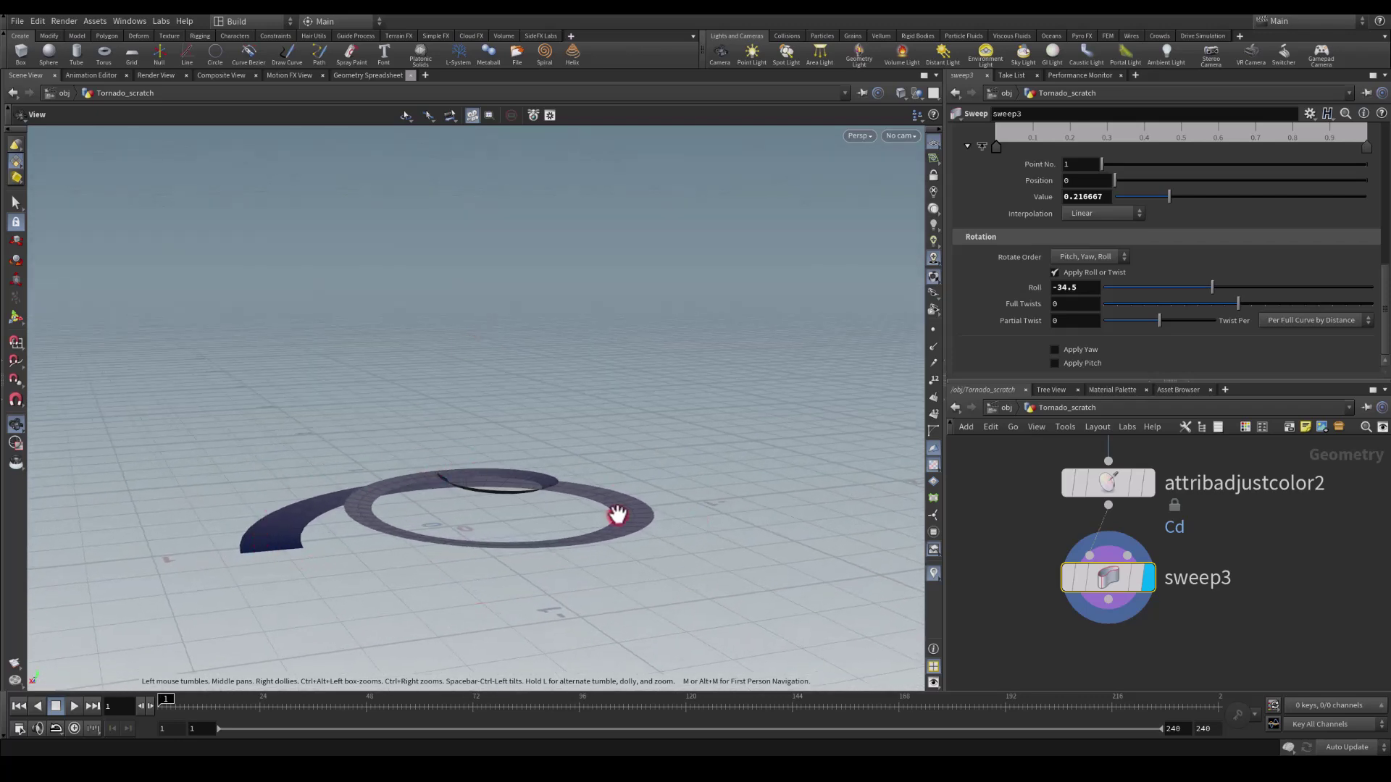
pyautogui.scroll(10, 1142, 295)
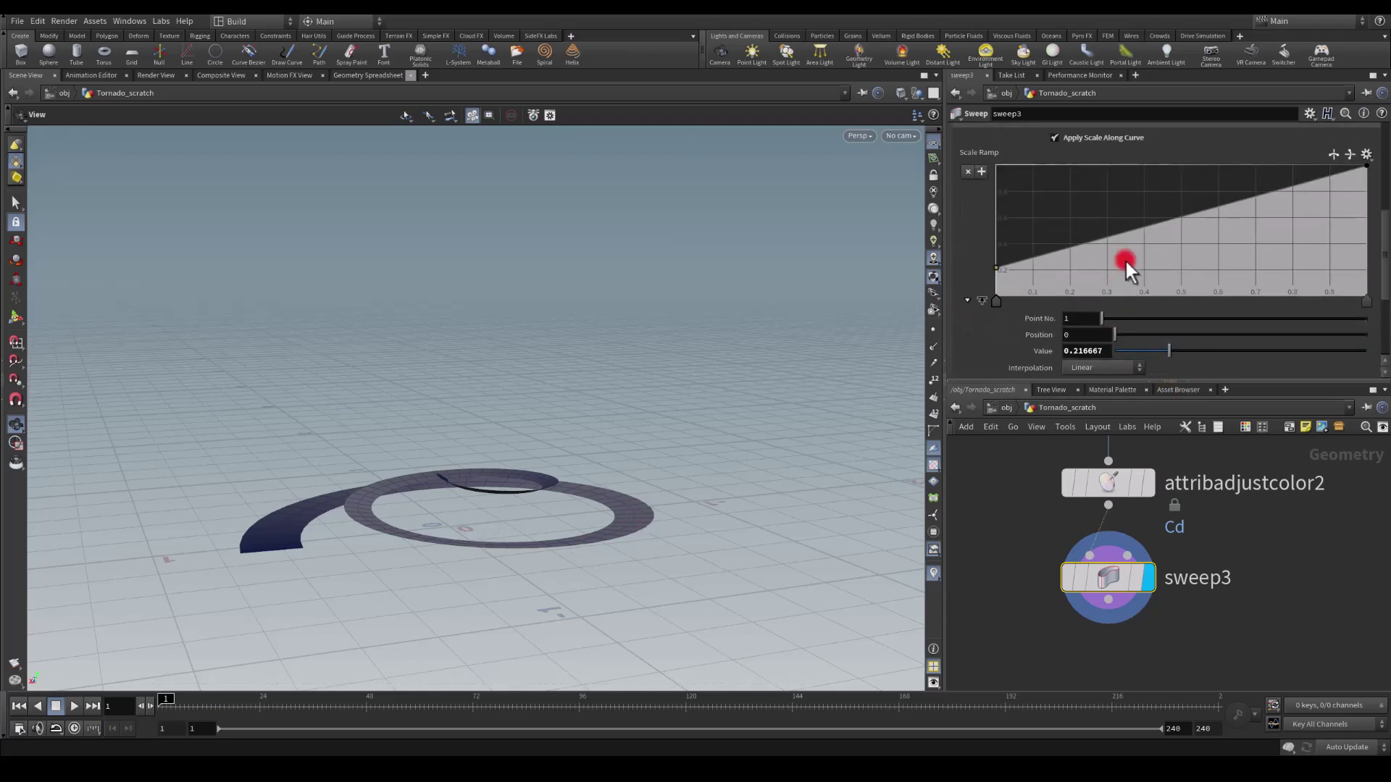
pyautogui.scroll(4, 1121, 247)
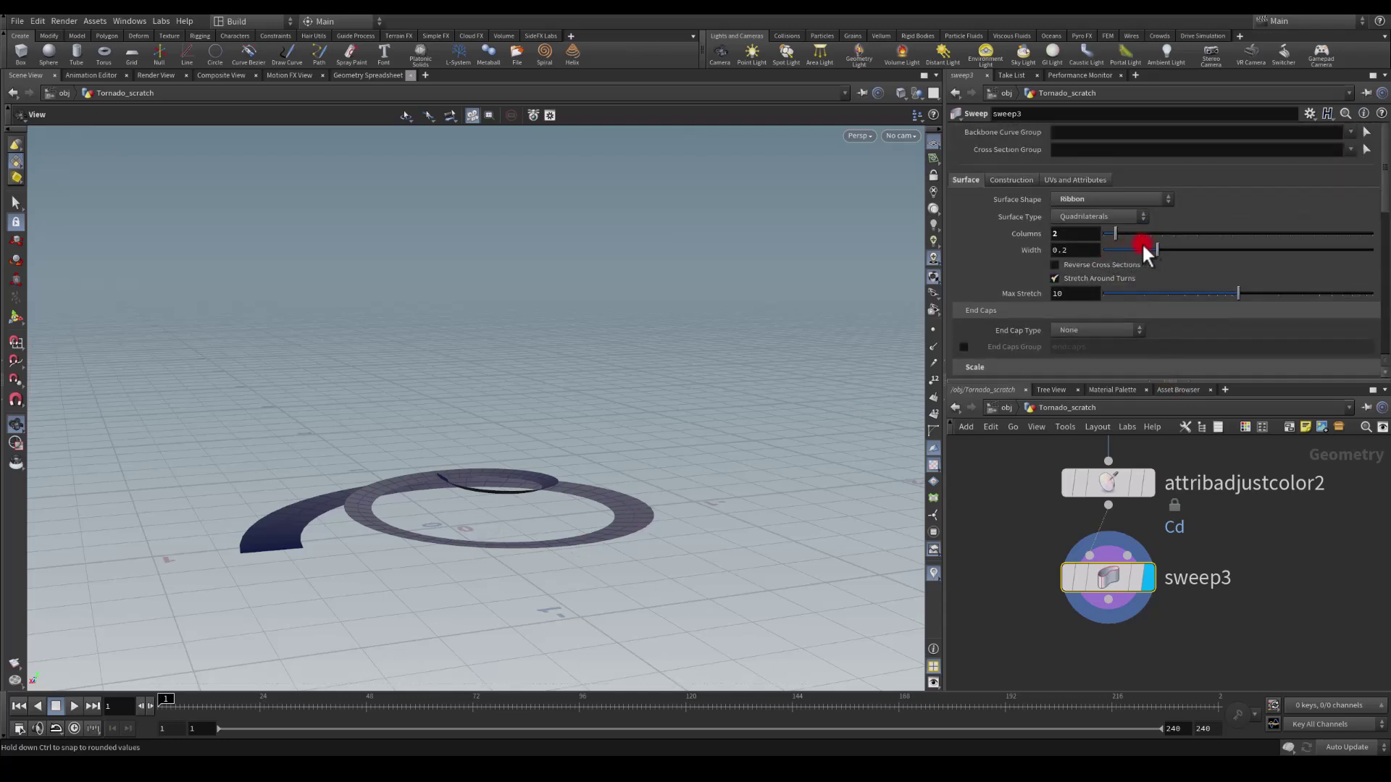
pyautogui.moveTo(1111, 250); pyautogui.dragTo(995, 251)
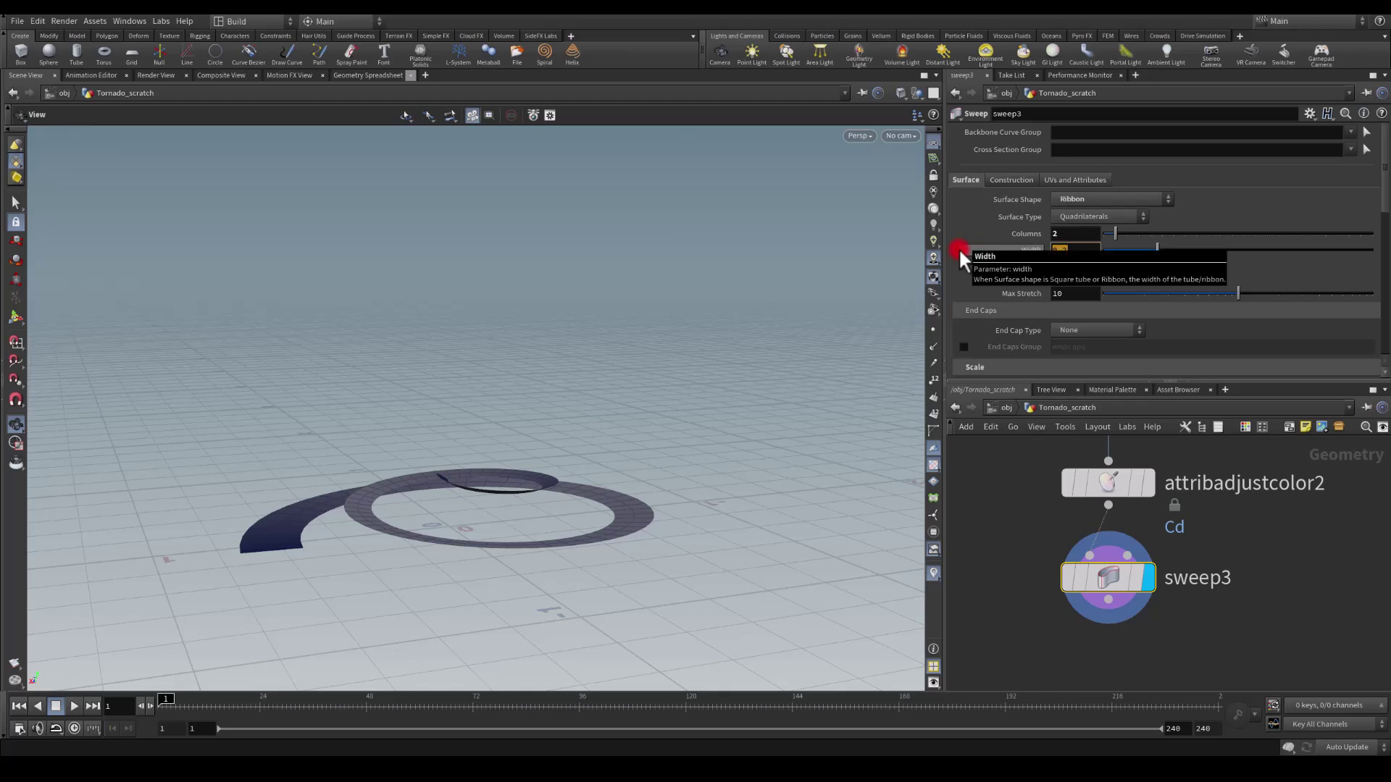
pyautogui.write('0.65')
pyautogui.press('Return')
pyautogui.moveTo(340, 427); pyautogui.dragTo(287, 566)
pyautogui.moveTo(459, 400); pyautogui.dragTo(347, 359)
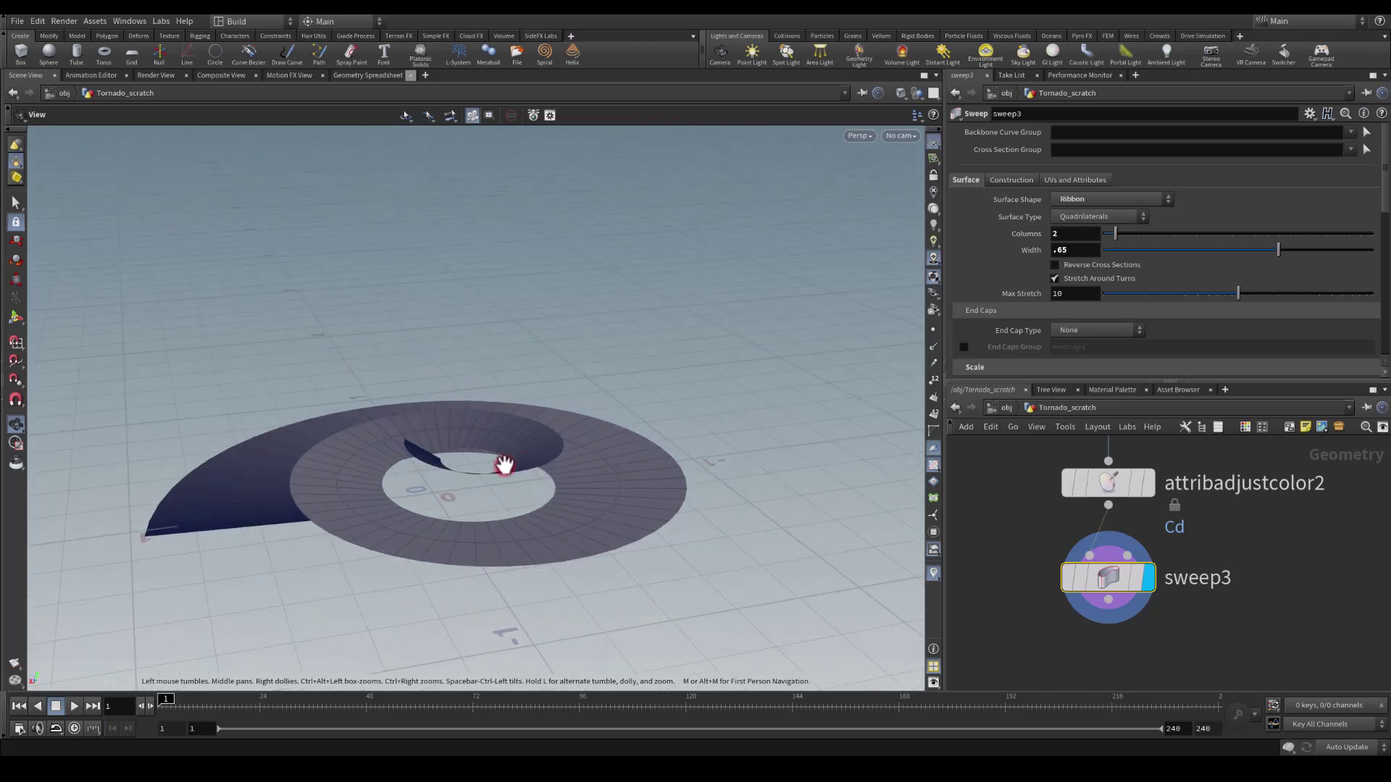
pyautogui.click(1092, 247)
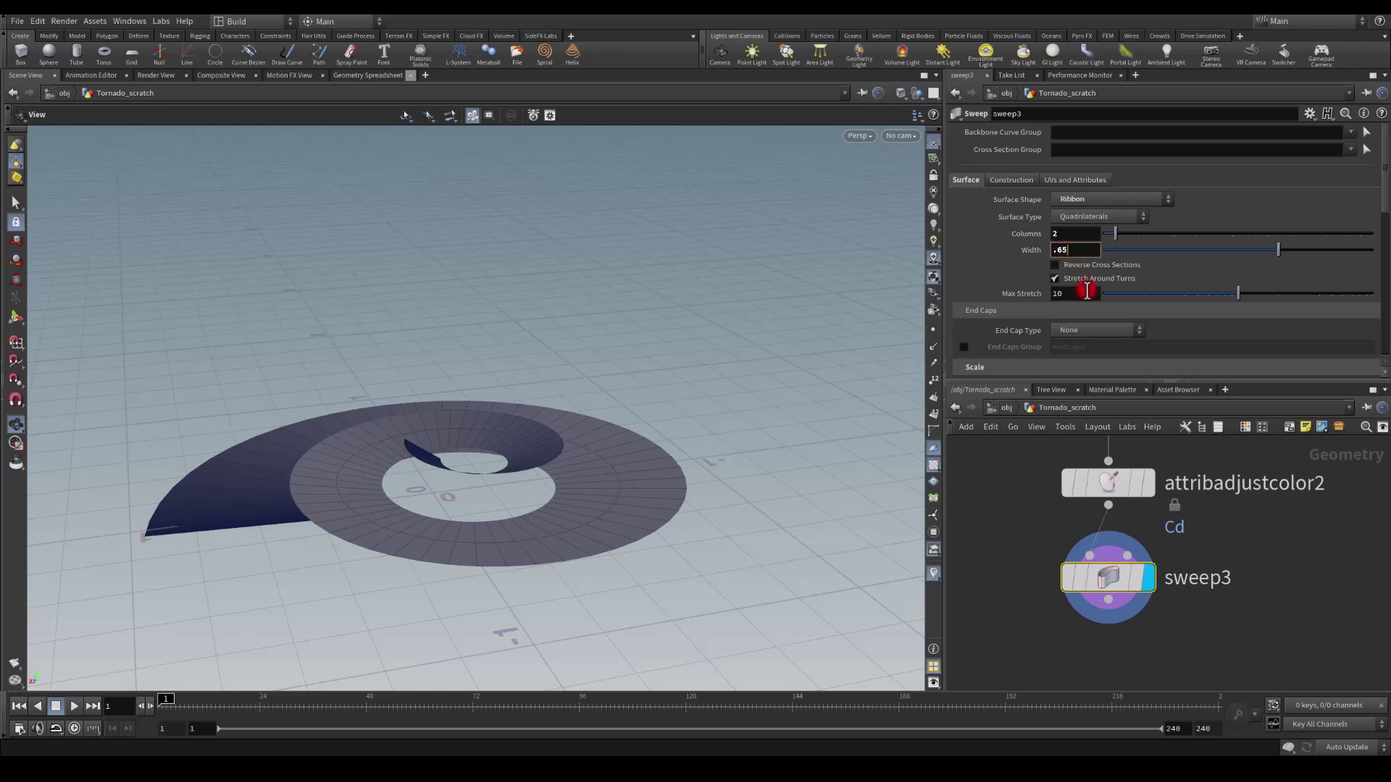
# Step: Add a Reverse node wired to the sweep's output, display it, and align it directly underneath
pyautogui.scroll(-5, 1071, 297)
pyautogui.scroll(-1, 783, 405)
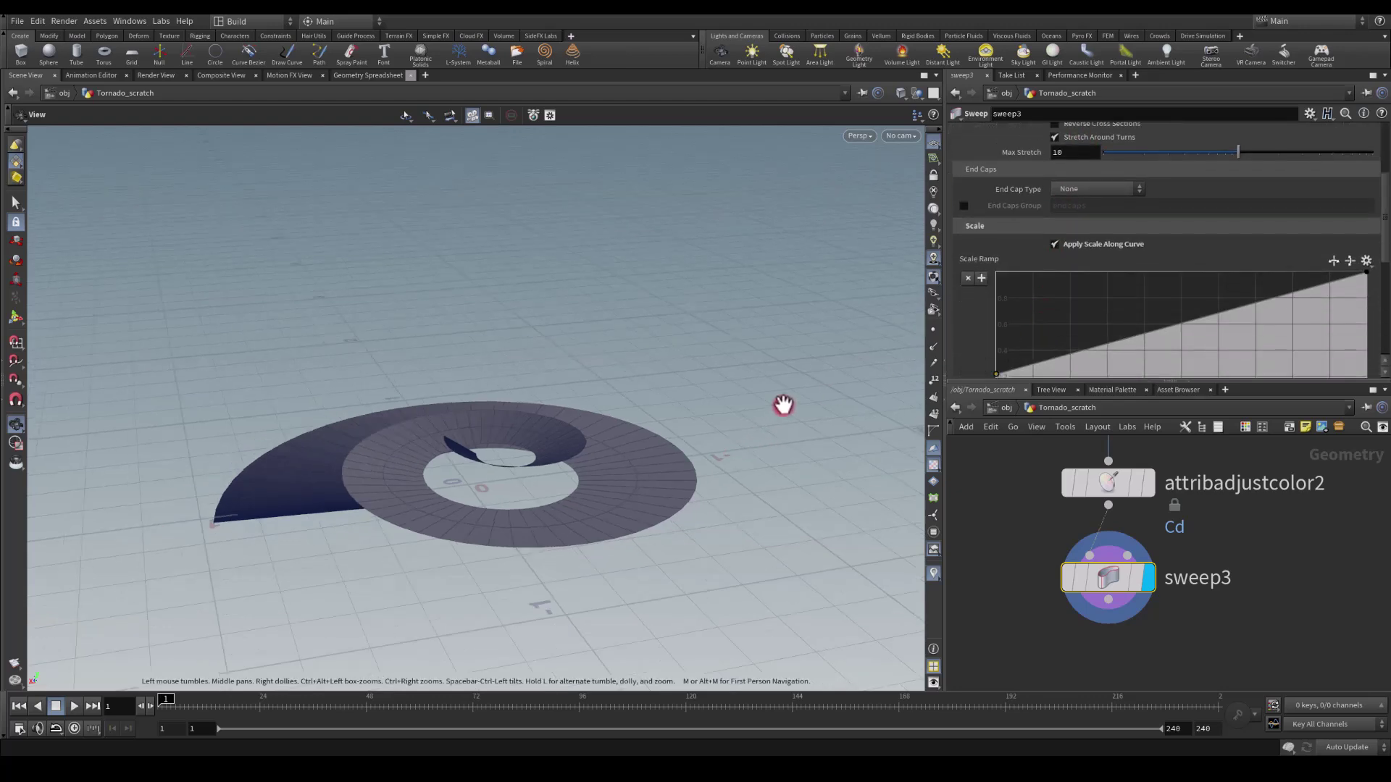
pyautogui.click(934, 355)
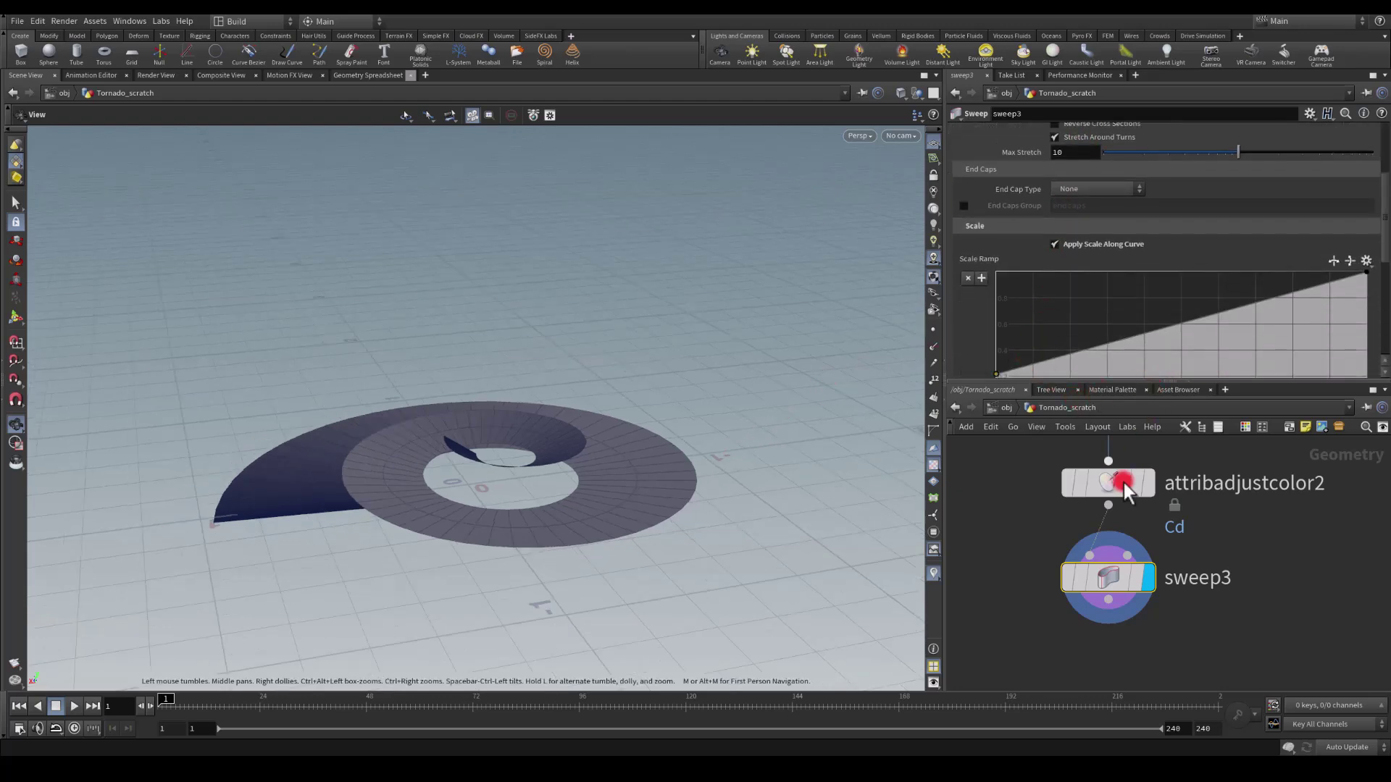
pyautogui.moveTo(1025, 577); pyautogui.dragTo(1048, 463, button='middle')
pyautogui.moveTo(742, 480); pyautogui.dragTo(959, 481)
pyautogui.click(1162, 496)
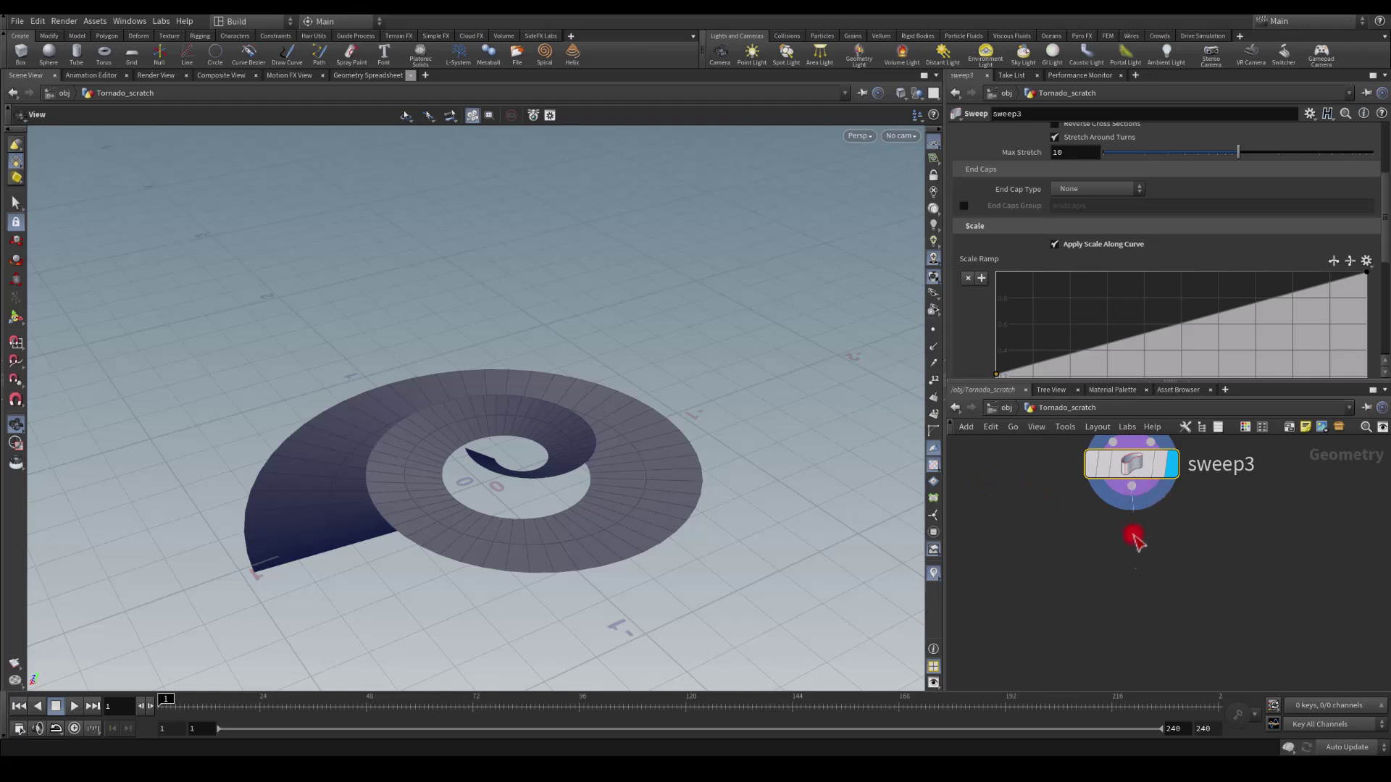
pyautogui.click(1124, 550)
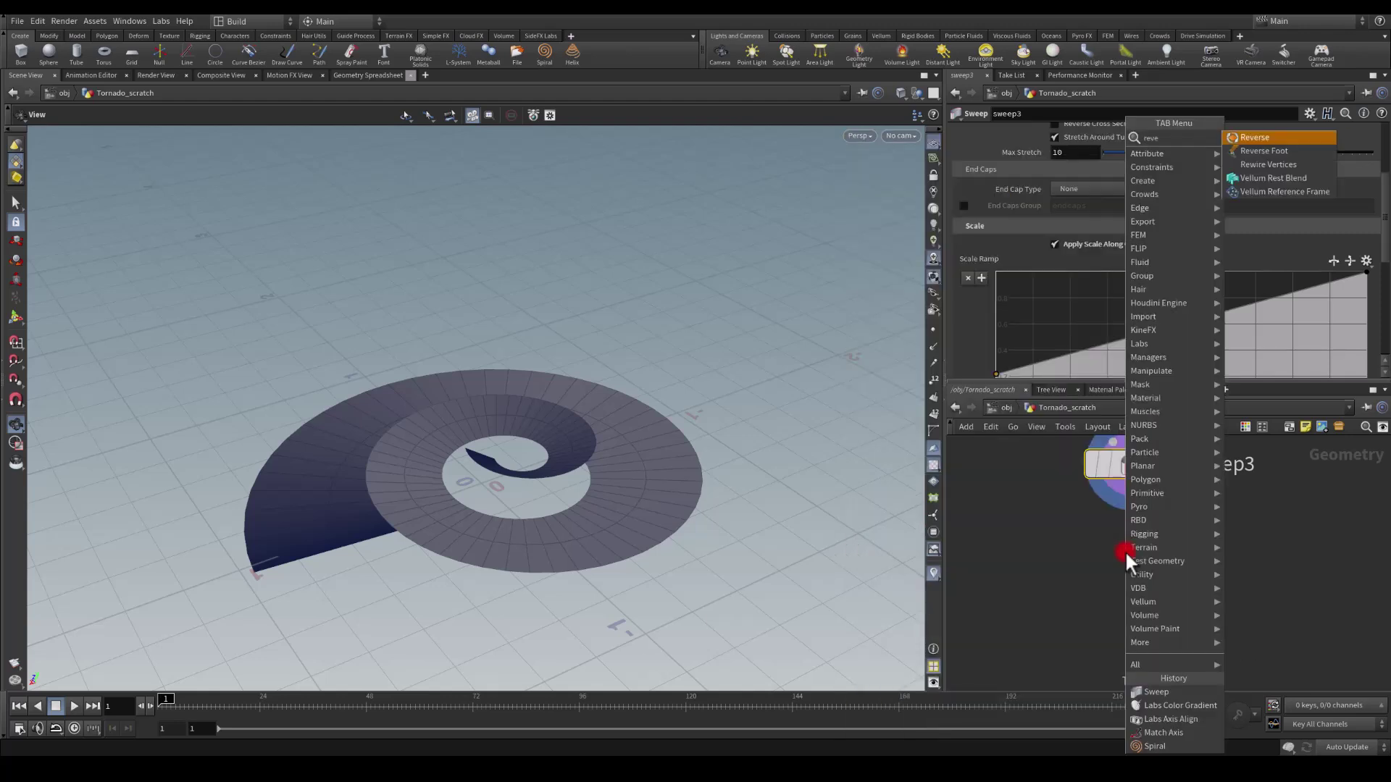
pyautogui.press('Return')
pyautogui.click(1161, 557)
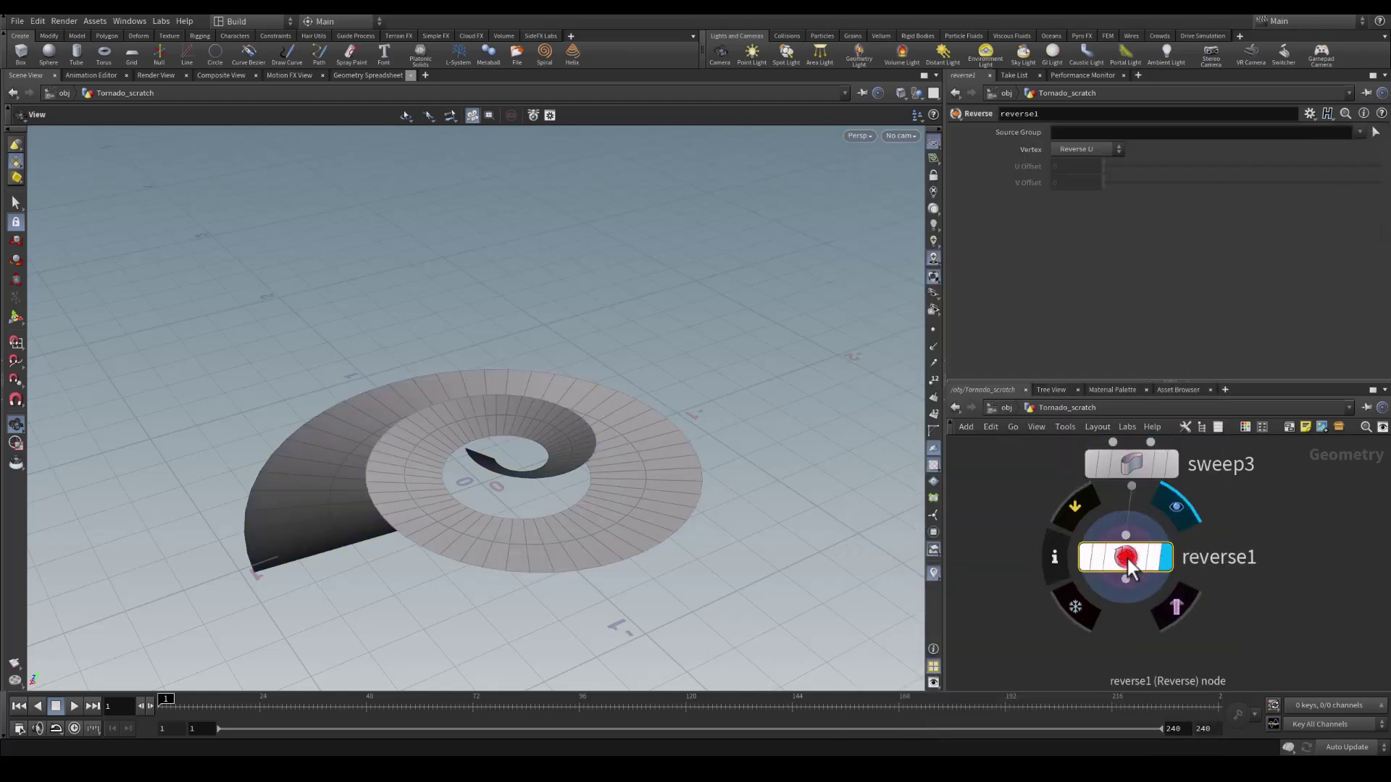
pyautogui.moveTo(1122, 559)
pyautogui.mouseDown()
pyautogui.moveTo(1129, 533)
pyautogui.moveTo(1128, 552)
pyautogui.mouseUp()
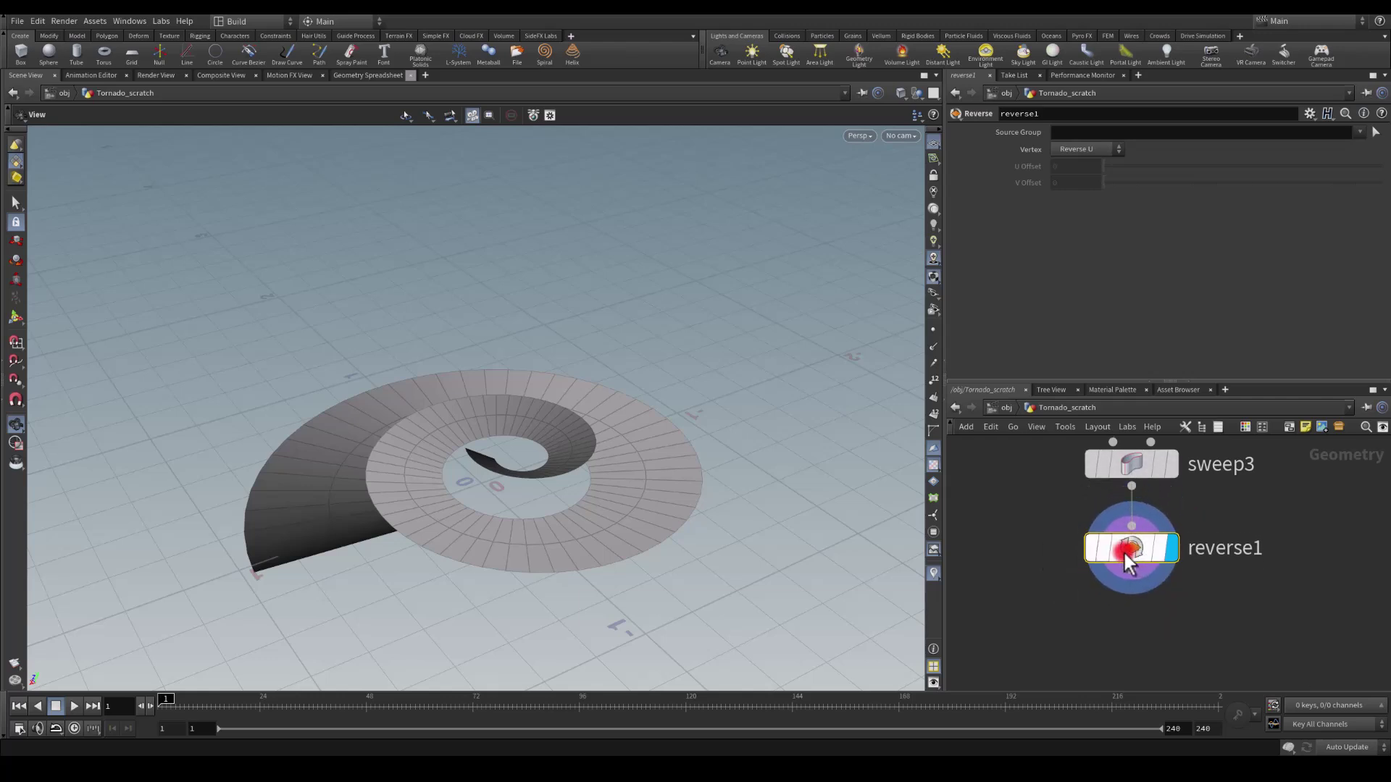
# Step: Enable Compute UVs and Normalize Computed Vs on the sweep node
pyautogui.moveTo(1089, 596); pyautogui.dragTo(1050, 630, button='middle')
pyautogui.click(1102, 558)
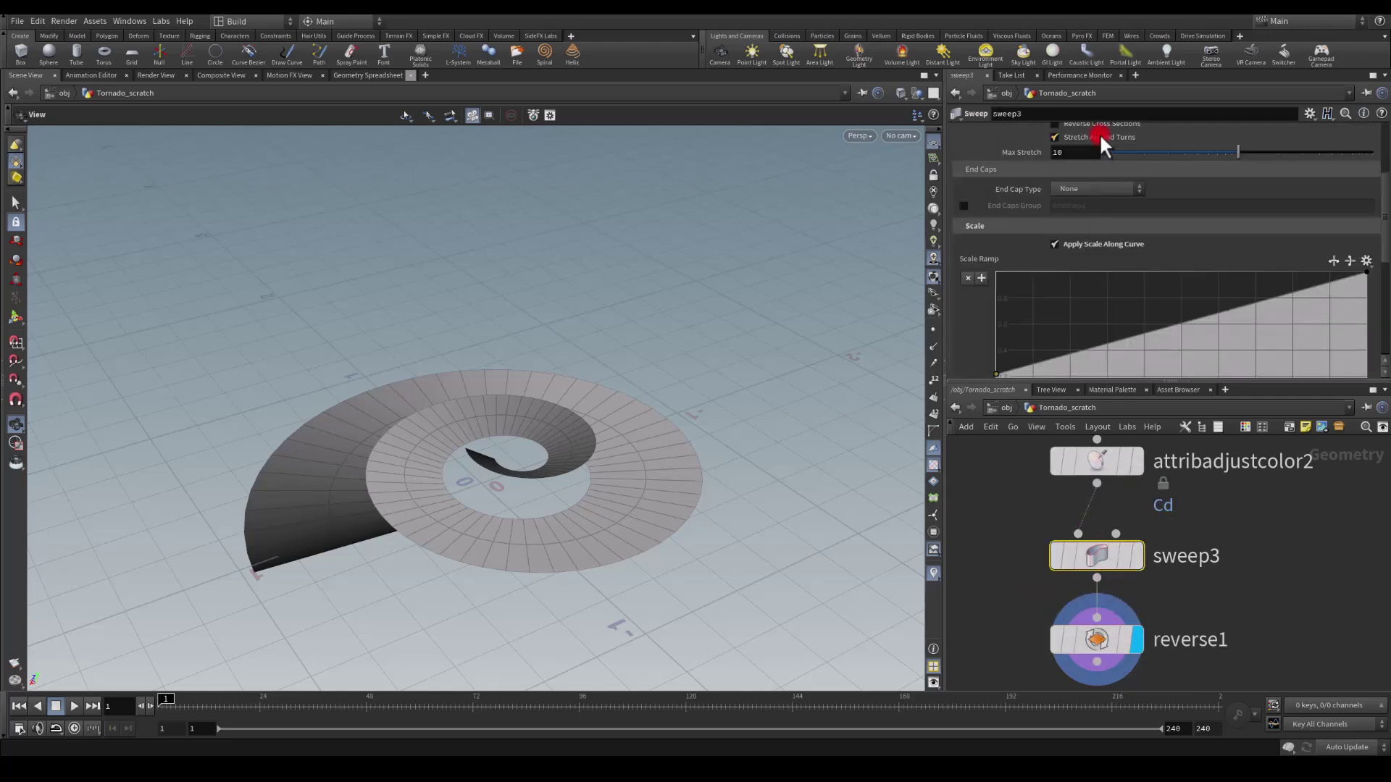
pyautogui.scroll(4, 1108, 152)
pyautogui.click(1084, 180)
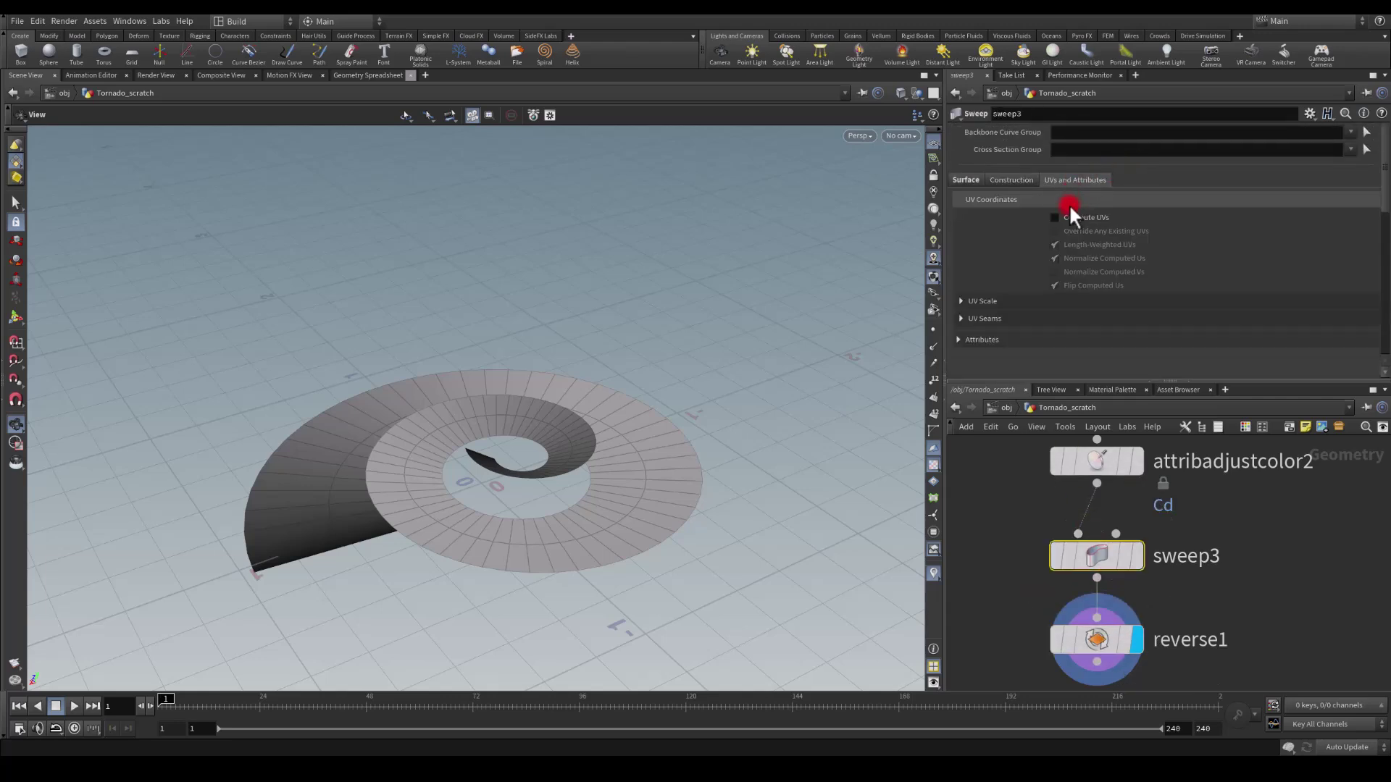
pyautogui.click(1059, 216)
pyautogui.click(1054, 271)
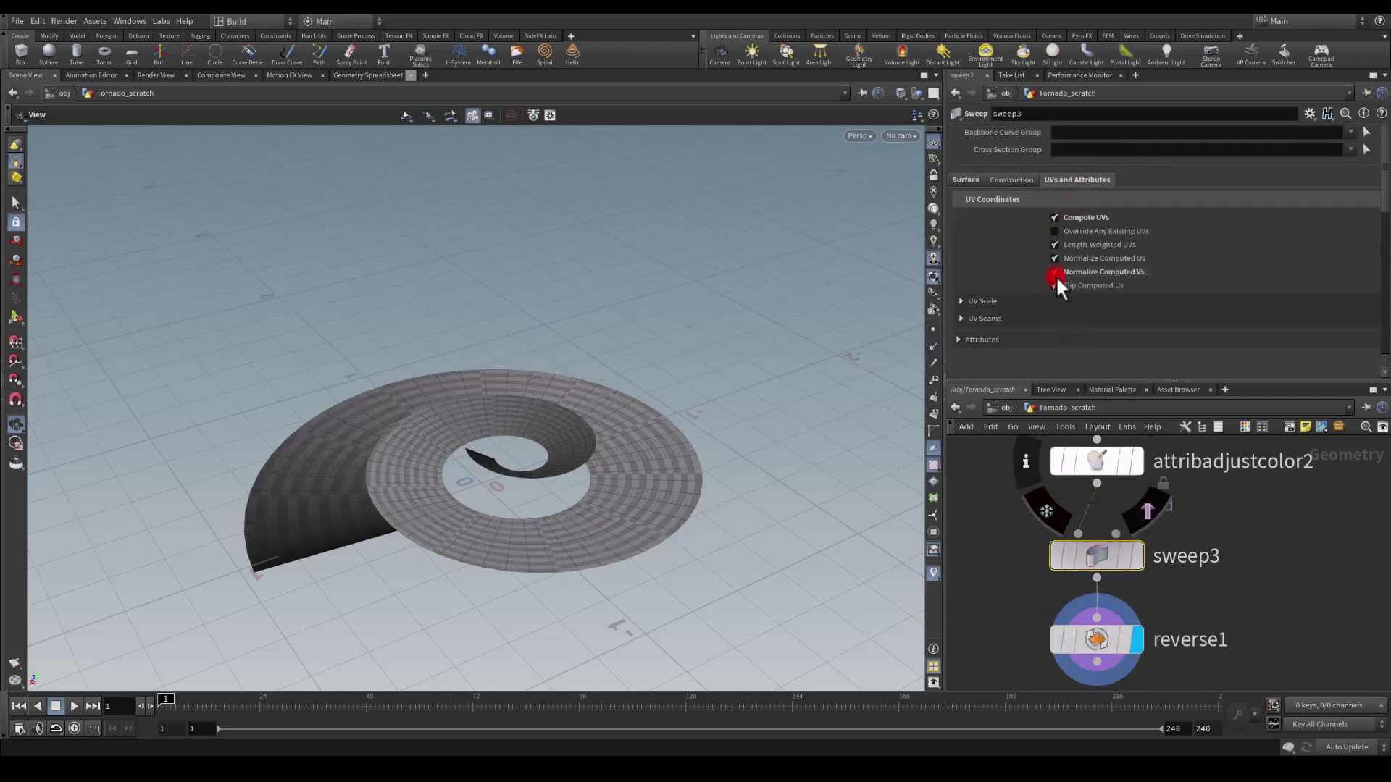
# Step: Check the ribbon's UV layout in the UV viewport and return to the perspective viewport
pyautogui.click(853, 138)
pyautogui.moveTo(863, 161)
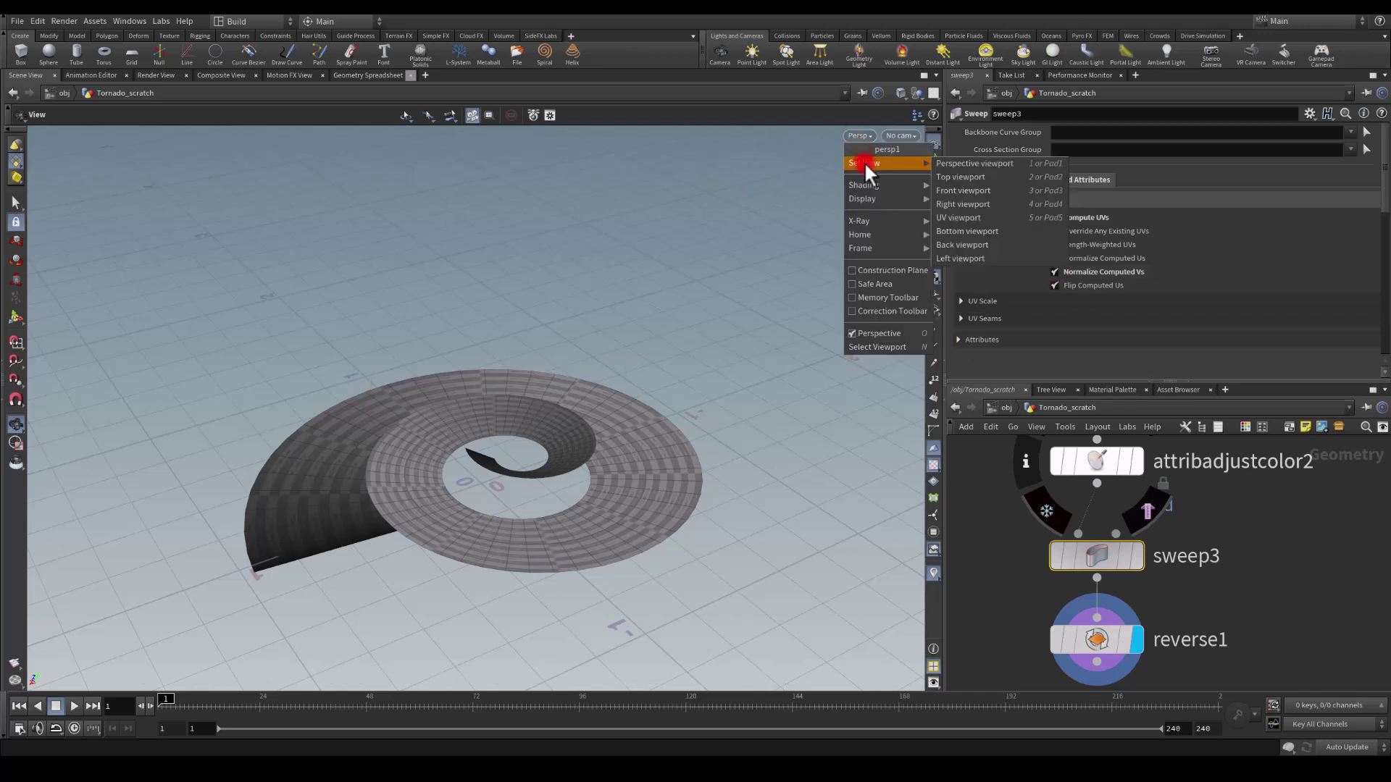
pyautogui.click(942, 216)
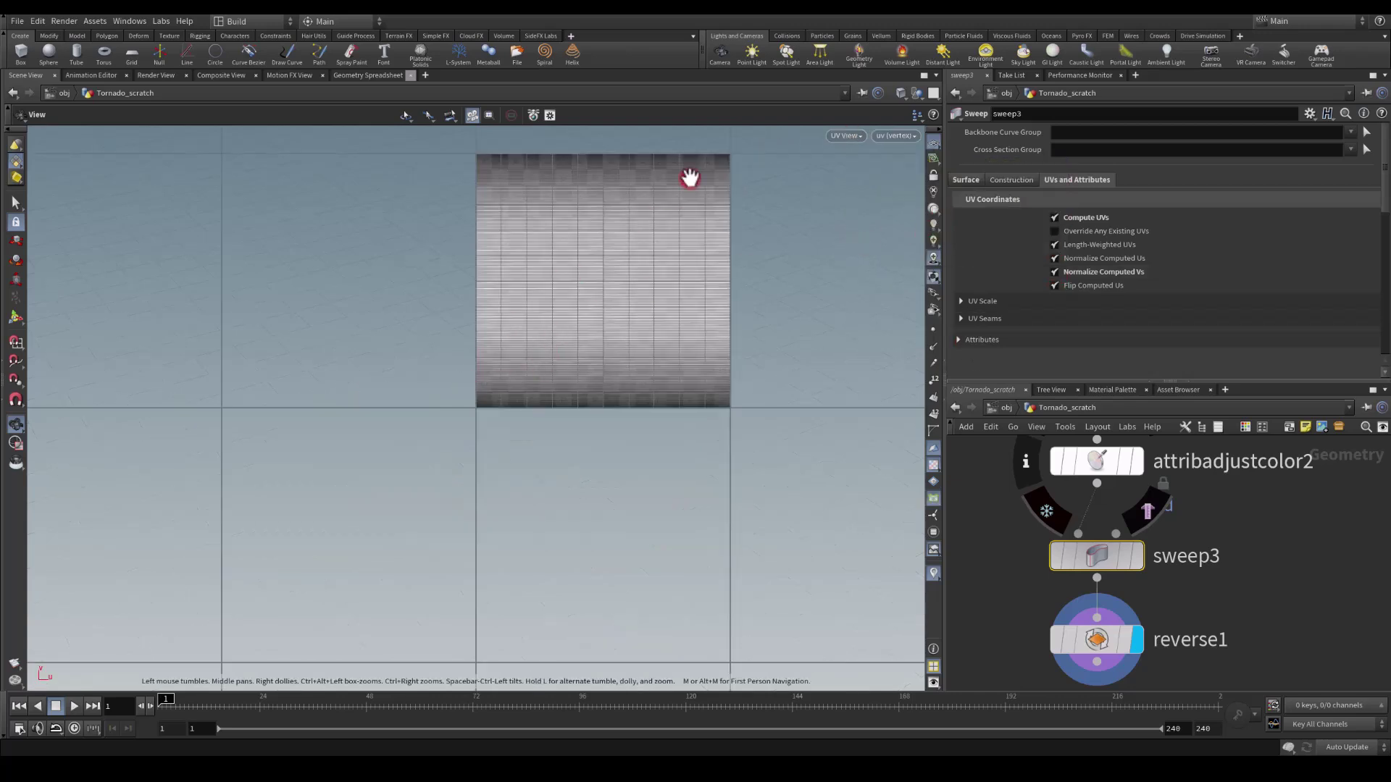
pyautogui.click(835, 134)
pyautogui.moveTo(836, 162)
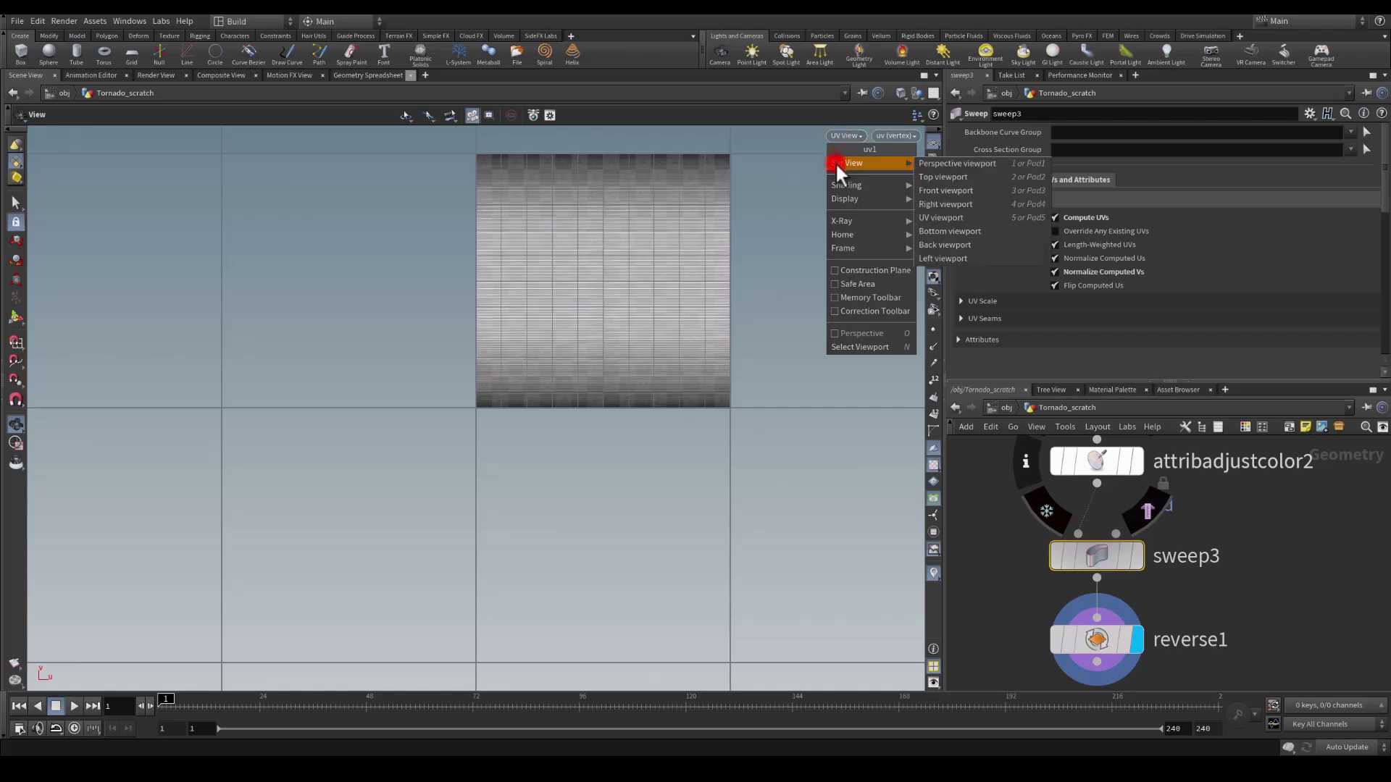
pyautogui.click(925, 163)
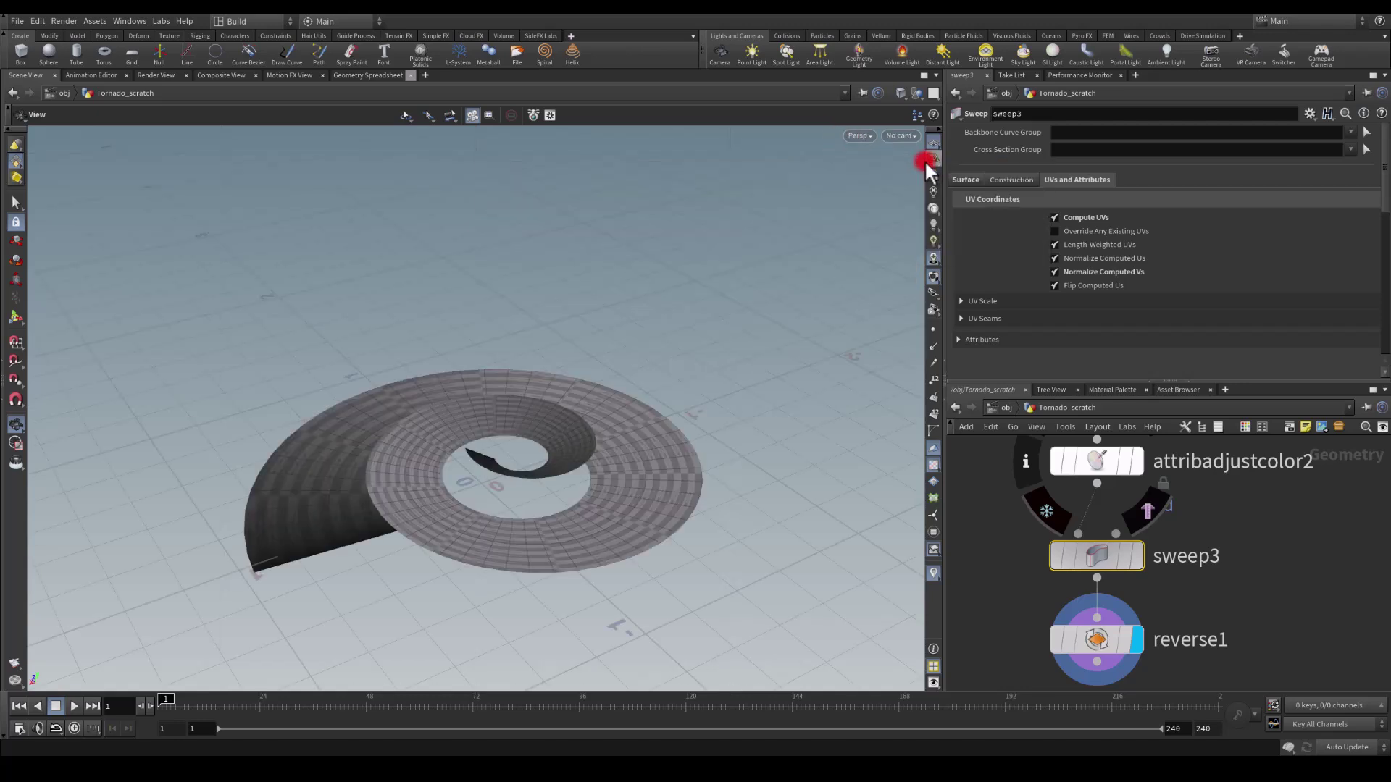
# Step: Examine the swept spiral ribbon's shape and UV pattern from several angles, including its inner and outer ends
pyautogui.scroll(-3, 1194, 550)
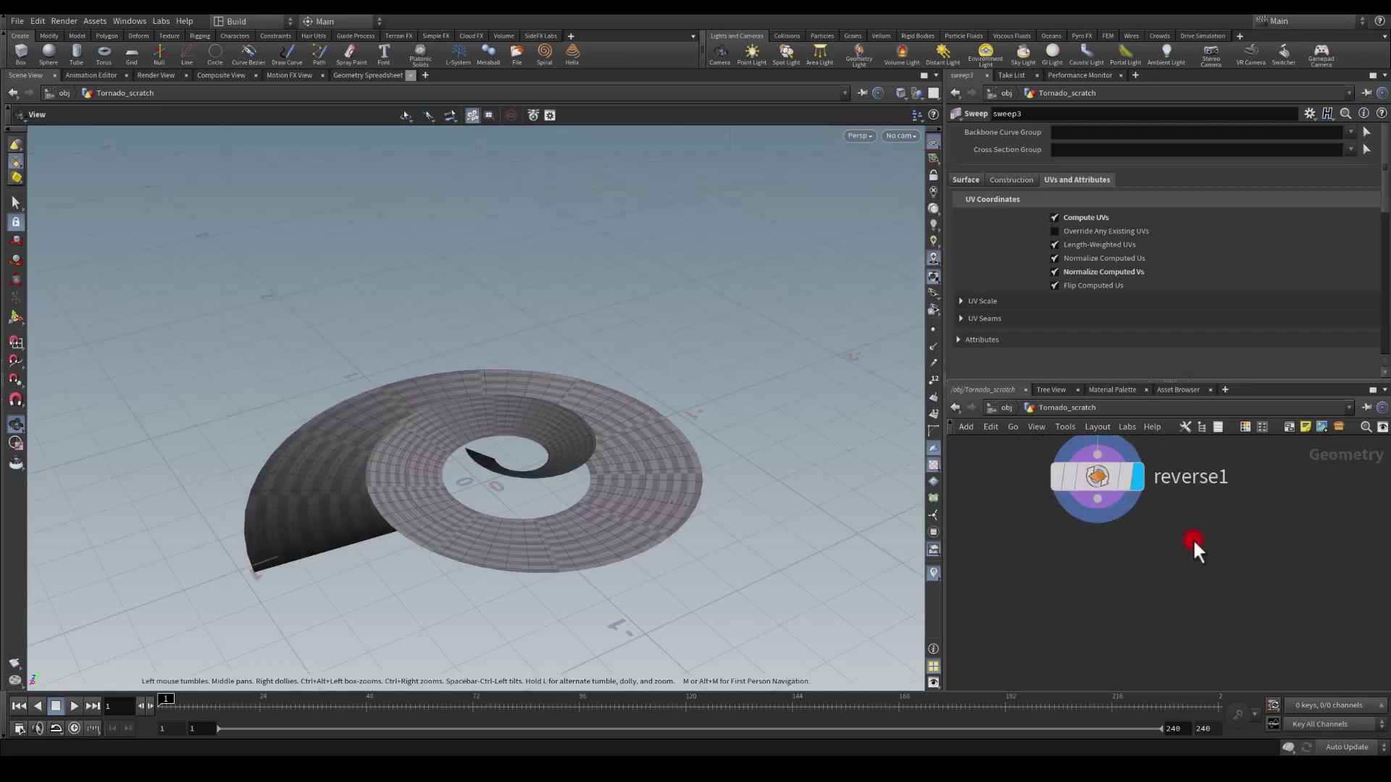
pyautogui.moveTo(1107, 485)
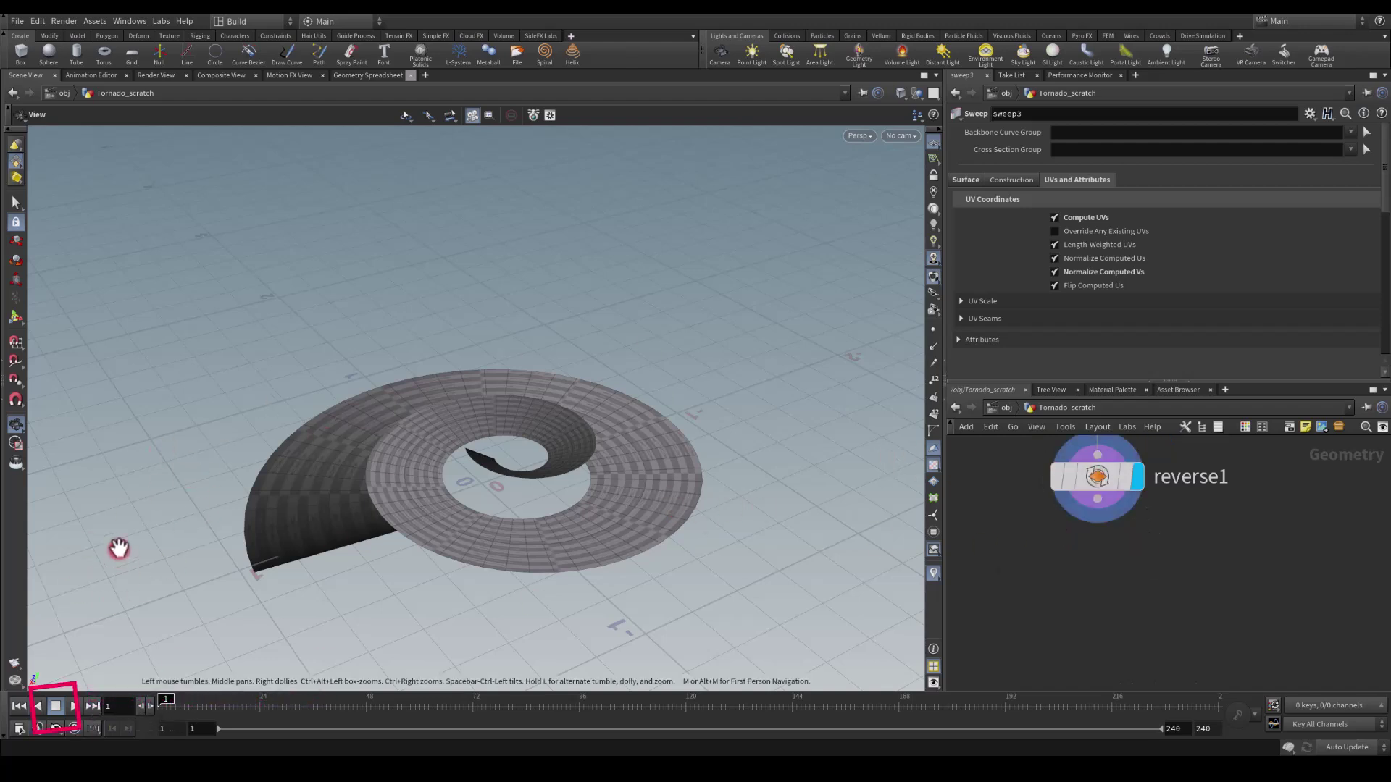
pyautogui.moveTo(484, 316); pyautogui.dragTo(478, 450)
pyautogui.moveTo(478, 450); pyautogui.dragTo(400, 407, button='middle')
pyautogui.moveTo(400, 407); pyautogui.dragTo(345, 428)
pyautogui.moveTo(345, 428); pyautogui.dragTo(343, 348, button='right')
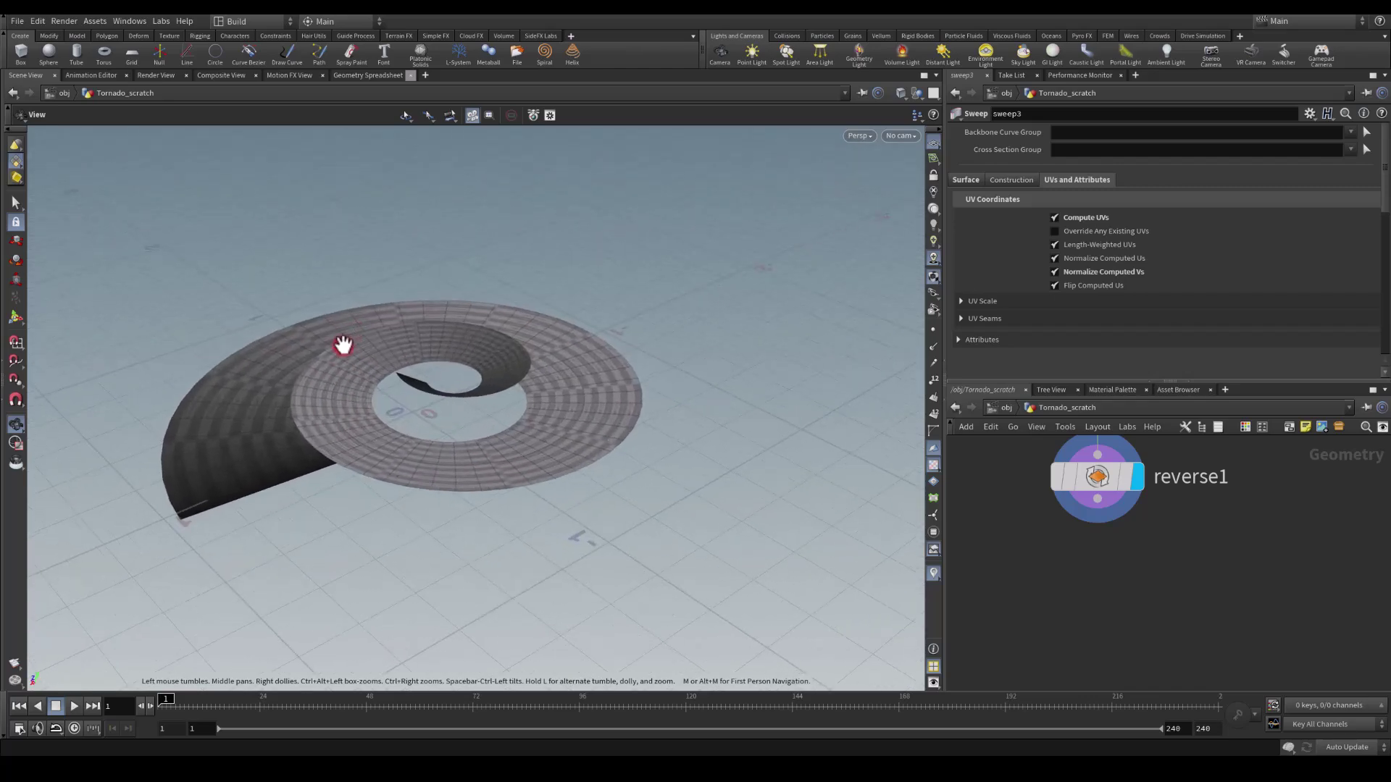
pyautogui.moveTo(342, 349); pyautogui.dragTo(366, 379, button='middle')
pyautogui.moveTo(1036, 495); pyautogui.dragTo(1061, 590, button='middle')
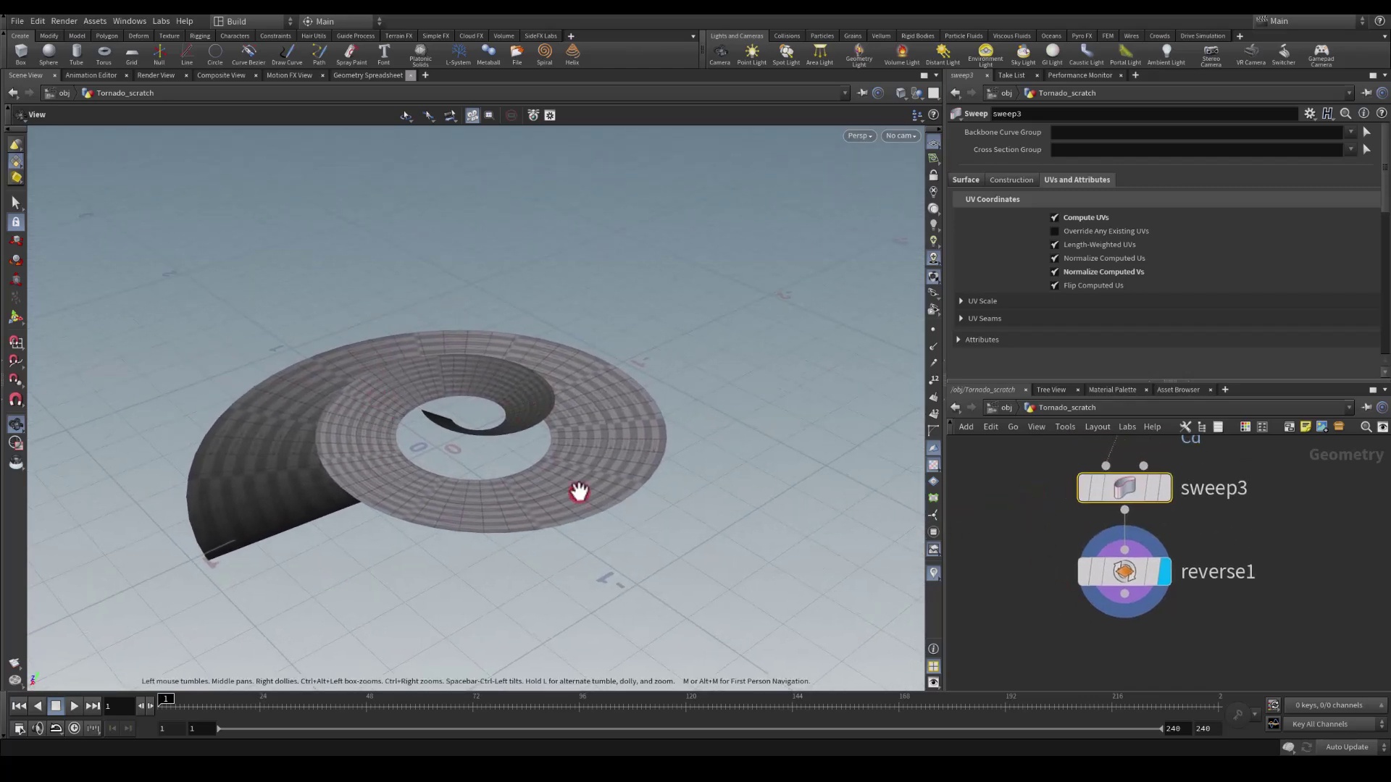
pyautogui.moveTo(489, 380)
pyautogui.mouseDown()
pyautogui.moveTo(469, 553)
pyautogui.moveTo(441, 226)
pyautogui.moveTo(318, 160)
pyautogui.moveTo(456, 357)
pyautogui.moveTo(429, 419)
pyautogui.moveTo(382, 392)
pyautogui.moveTo(389, 521)
pyautogui.mouseUp()
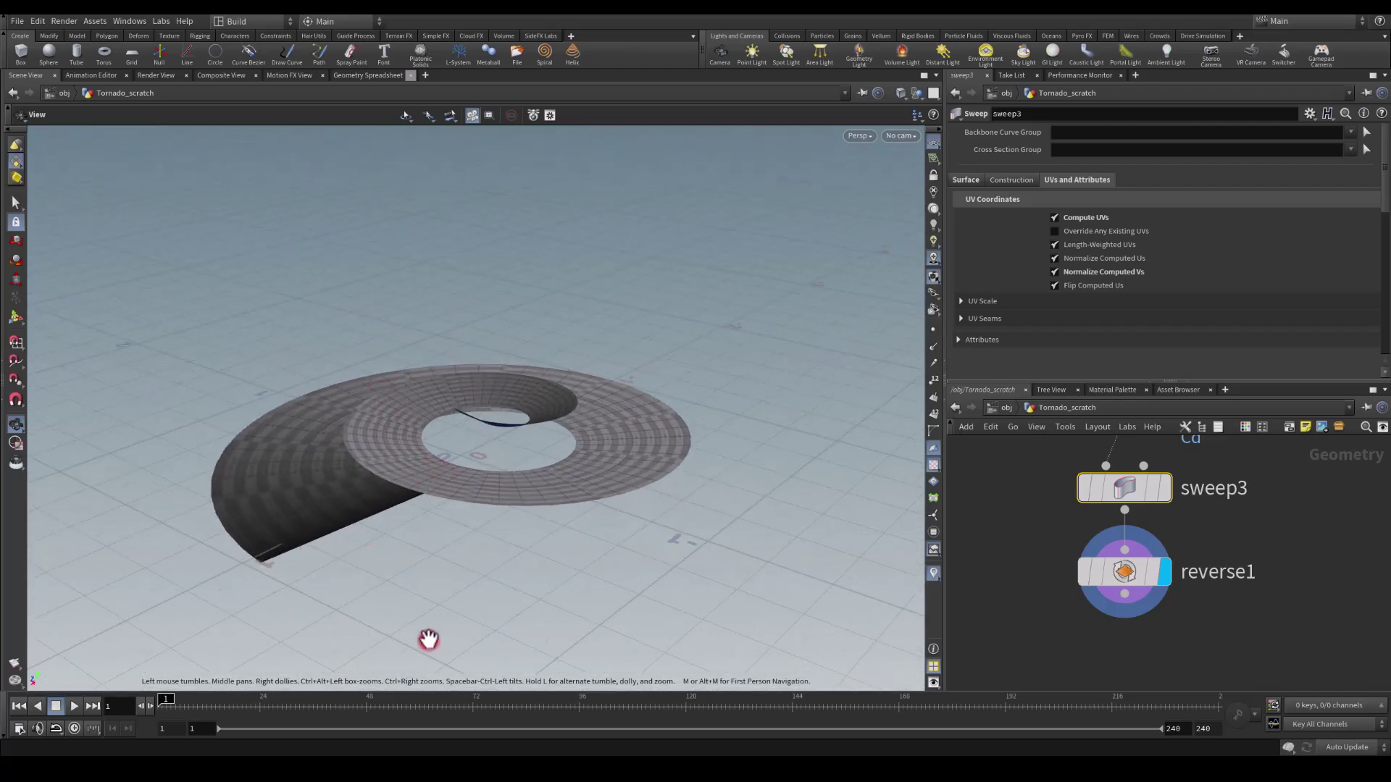
pyautogui.moveTo(488, 475); pyautogui.dragTo(355, 444)
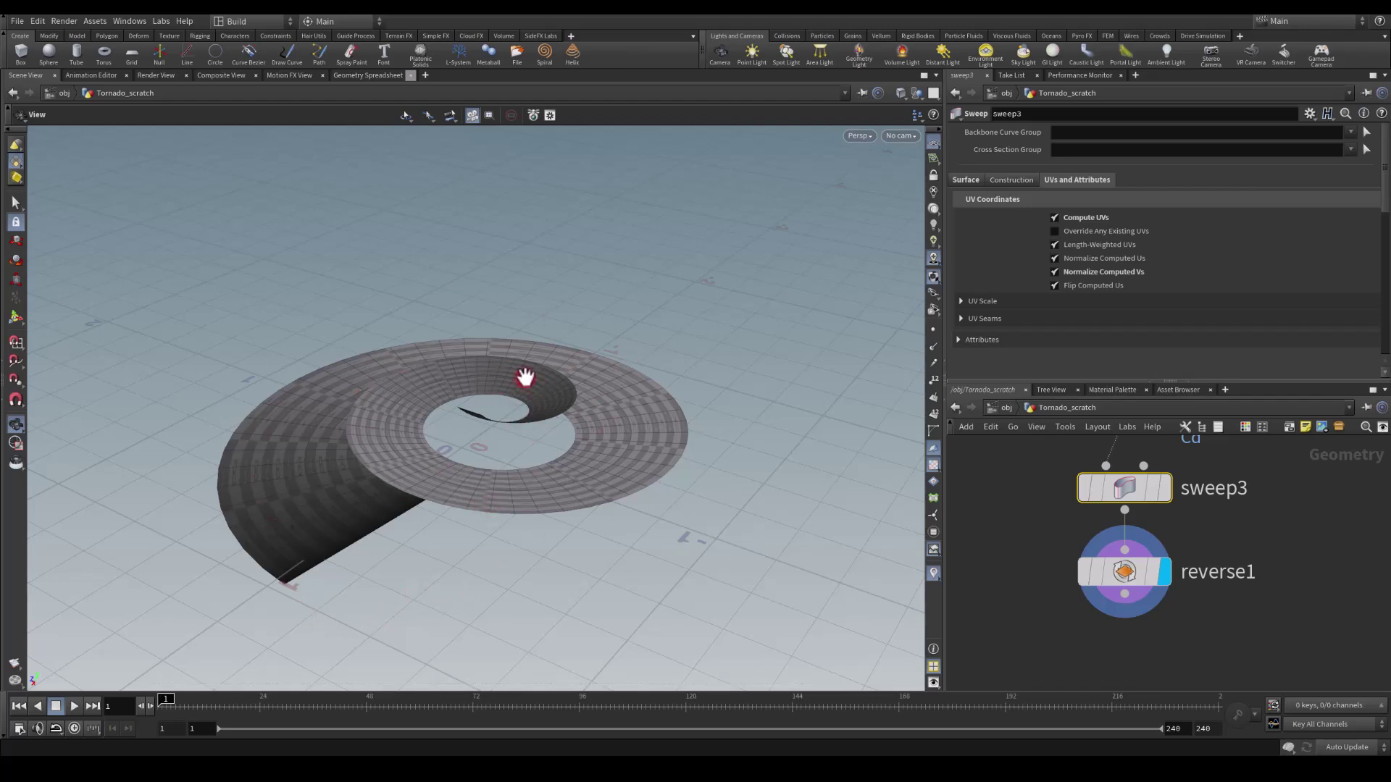
pyautogui.moveTo(307, 482); pyautogui.dragTo(510, 467)
pyautogui.moveTo(492, 382); pyautogui.dragTo(695, 487)
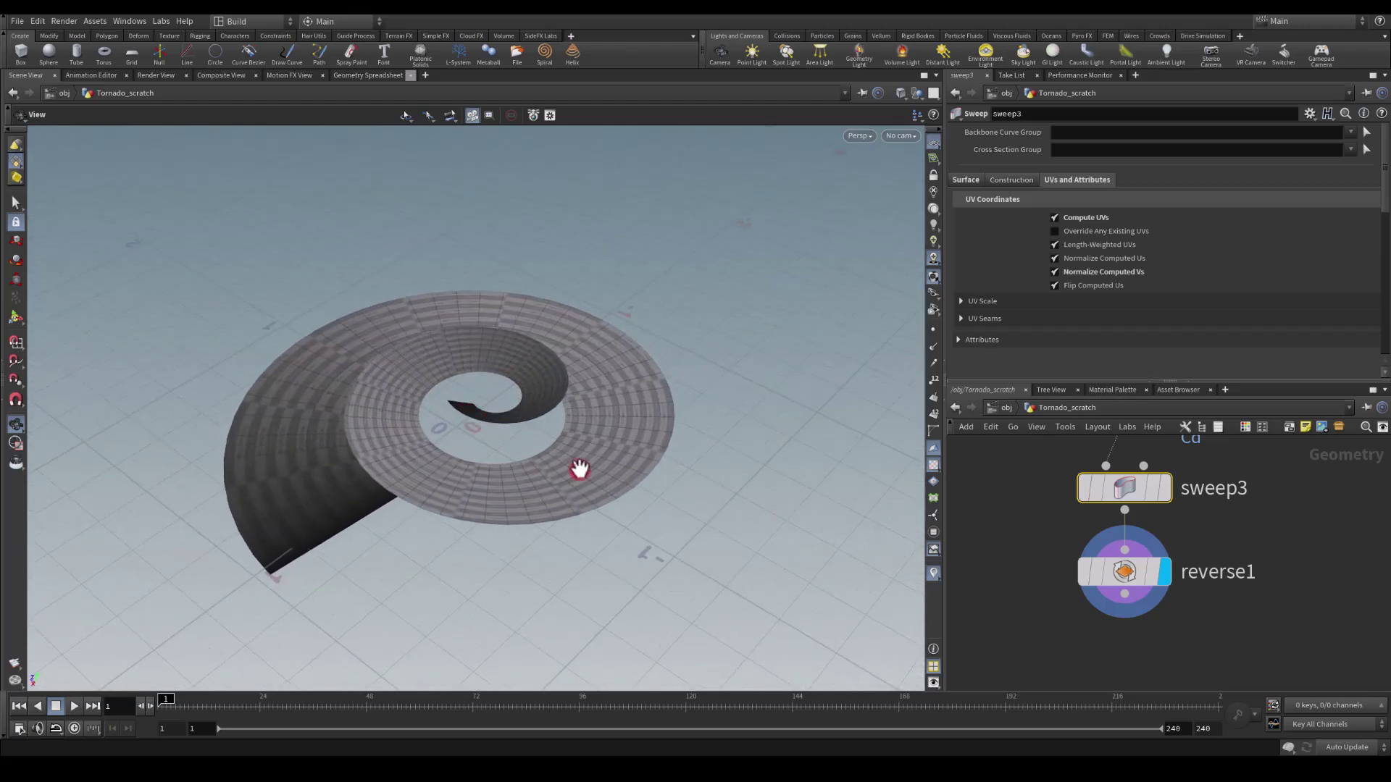
# Step: Add a Group Create node wired to the Reverse node's output, place it underneath, and display it
pyautogui.moveTo(474, 387); pyautogui.dragTo(476, 439)
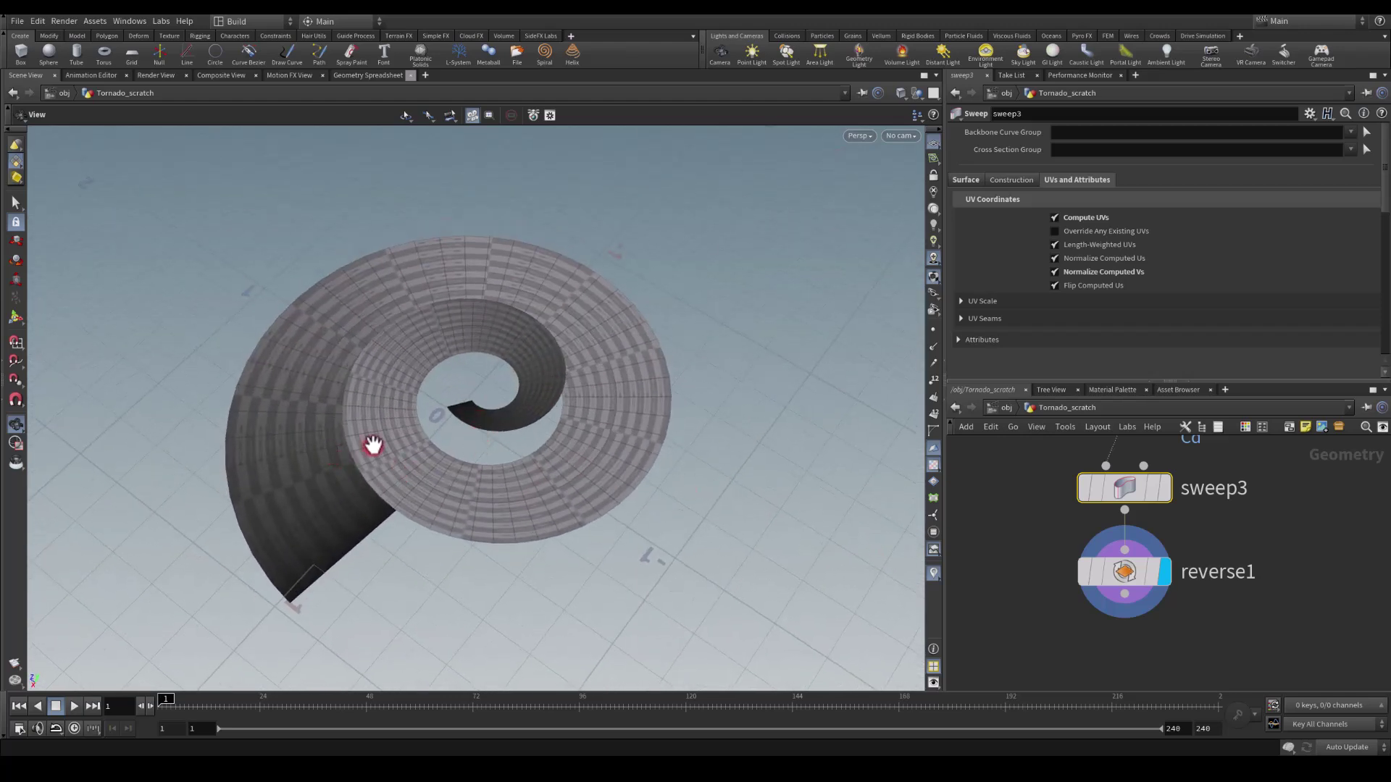
pyautogui.moveTo(1064, 623); pyautogui.dragTo(1057, 527, button='middle')
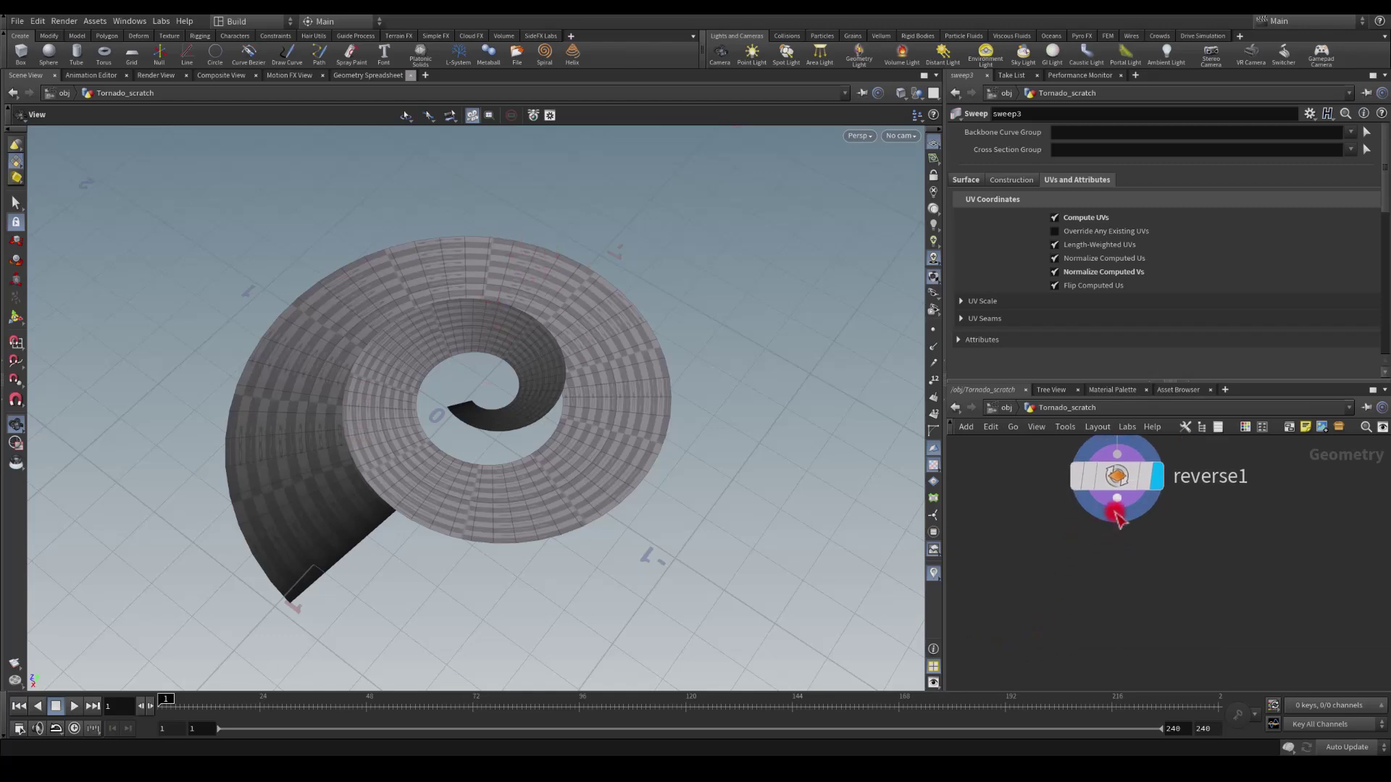
pyautogui.click(1117, 500)
pyautogui.press('Tab')
pyautogui.write('grou')
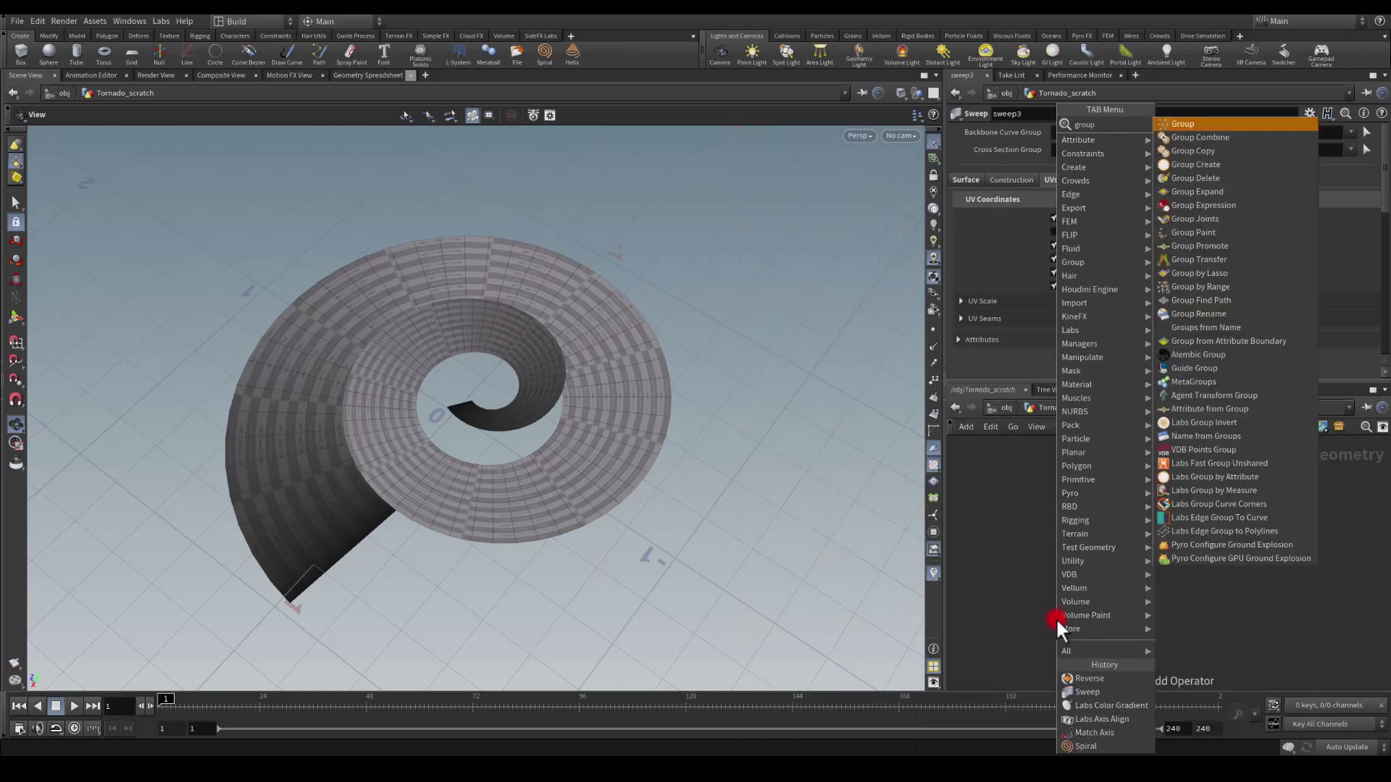
pyautogui.press('Return')
pyautogui.click(1056, 620)
pyautogui.click(1099, 620)
pyautogui.click(1089, 562)
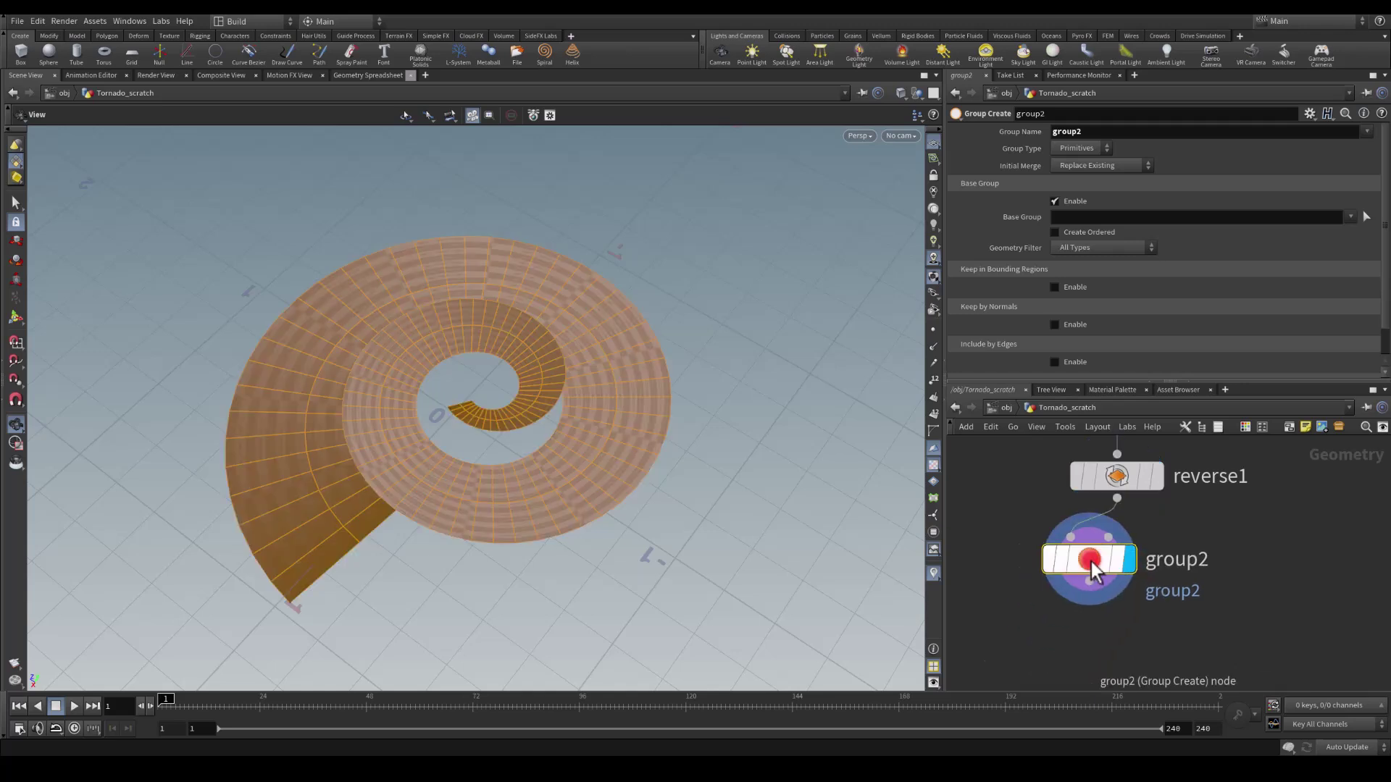
# Step: Set the group type to Edges with the base group disabled, and include only unshared edges
pyautogui.click(1057, 203)
pyautogui.click(1058, 149)
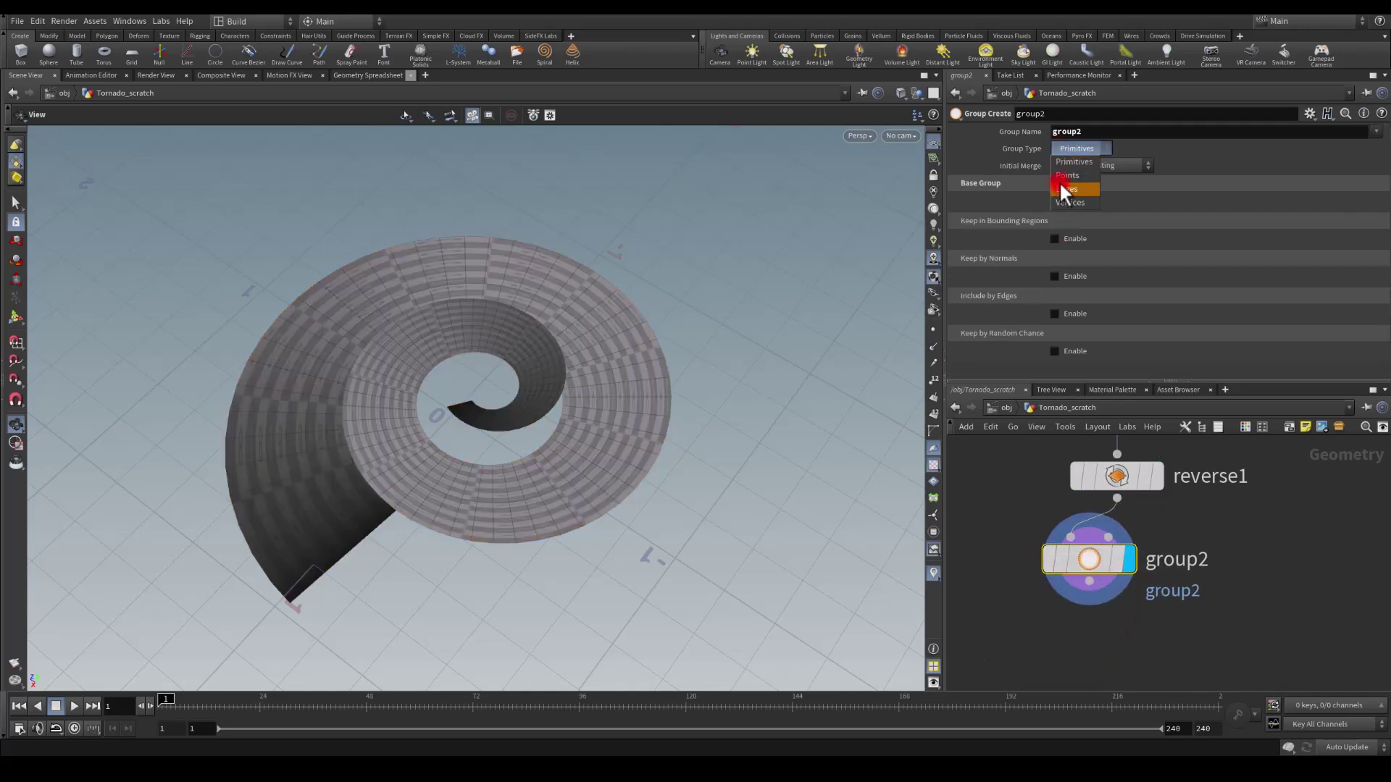
pyautogui.click(1055, 312)
pyautogui.scroll(-3, 1058, 323)
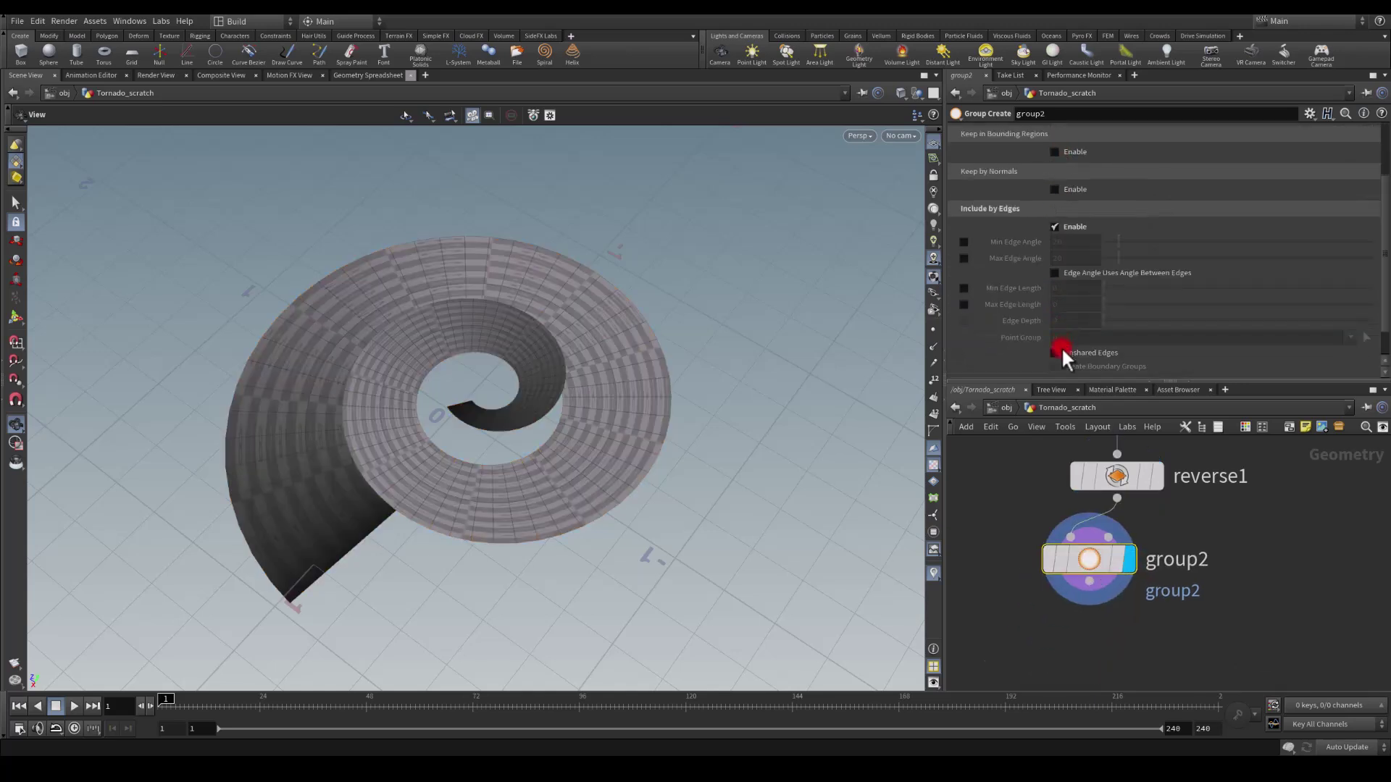
pyautogui.click(1062, 349)
pyautogui.scroll(3, 1106, 197)
# Step: Name the edge group Outside_edge
pyautogui.doubleClick(1090, 135)
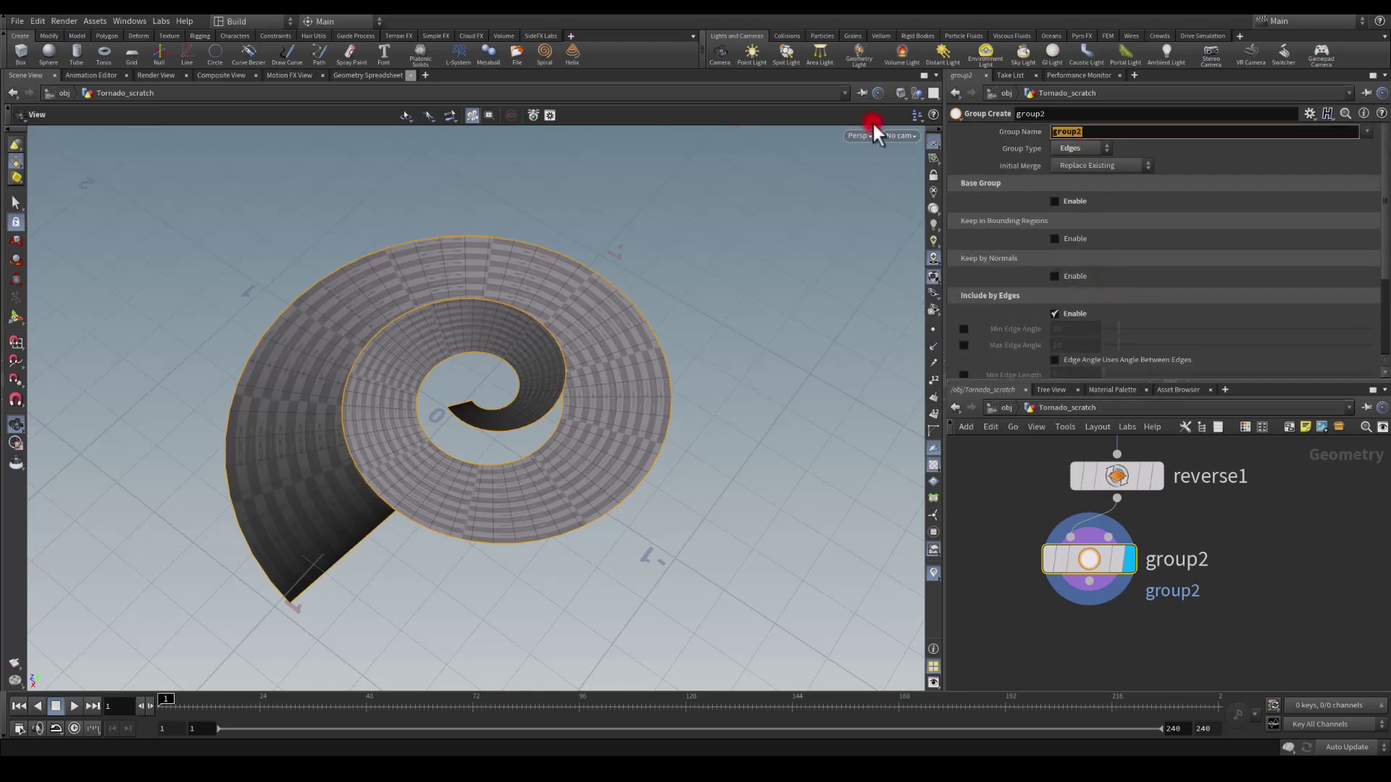
pyautogui.write('Outside_edge')
pyautogui.press('Return')
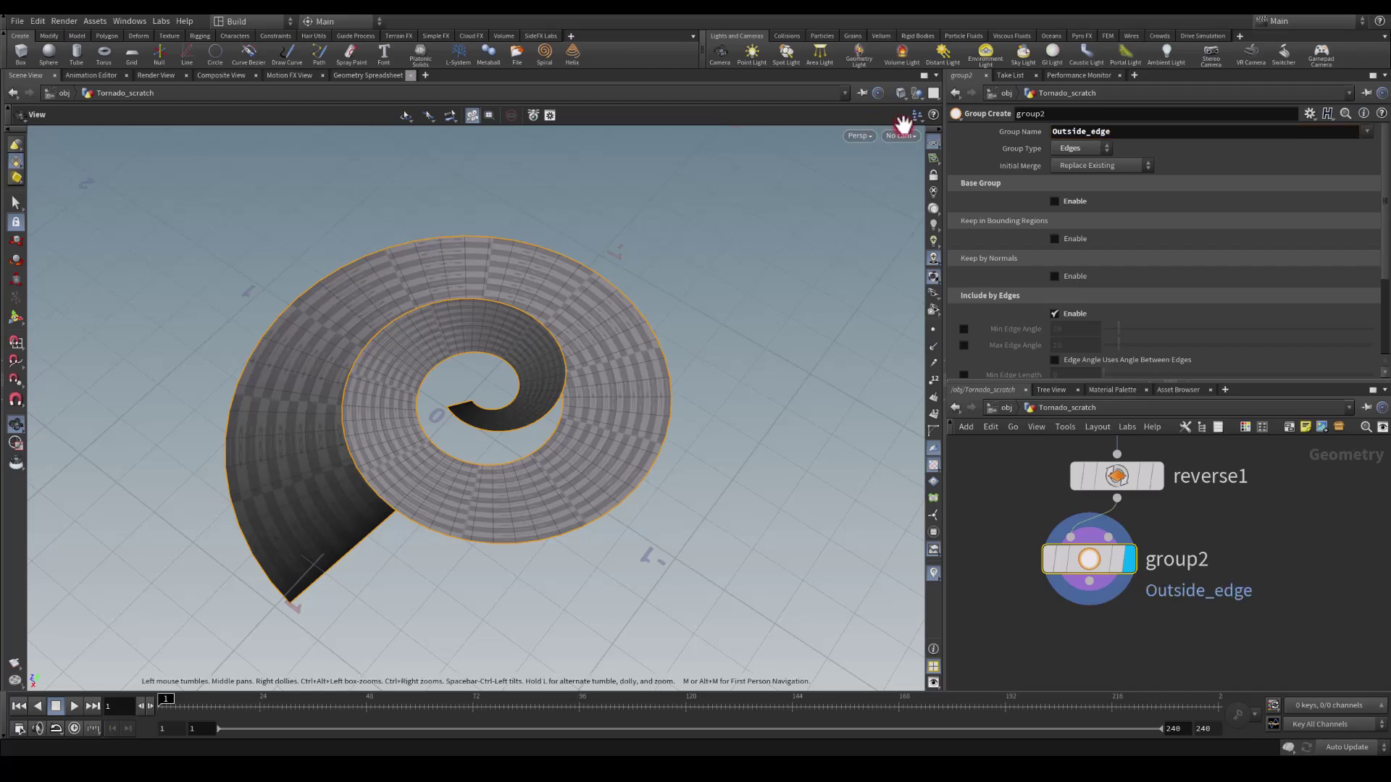
# Step: Add a Color node wired to the group node's output and display it
pyautogui.press('Tab')
pyautogui.write('color')
pyautogui.press('Return')
pyautogui.click(1054, 645)
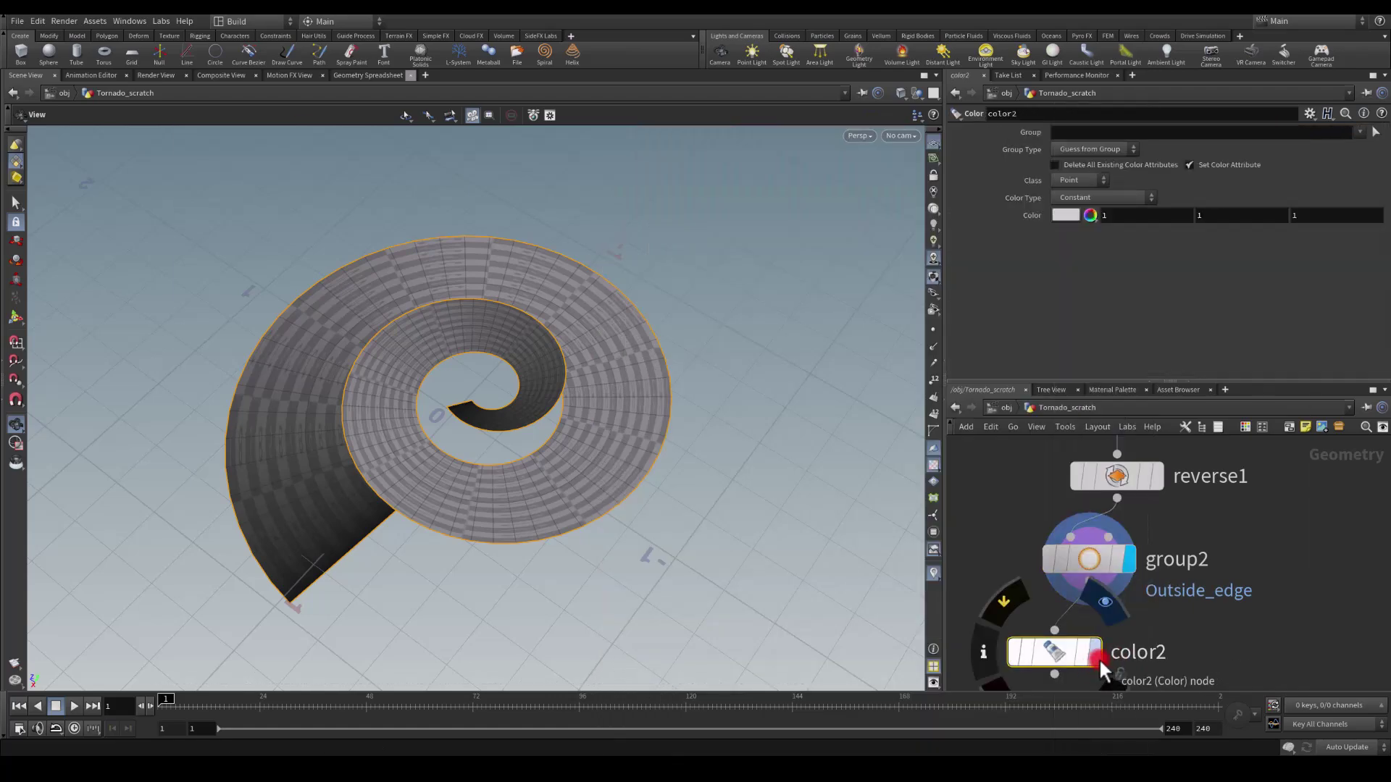
pyautogui.click(1096, 656)
# Step: Restrict the Color node to the Outside_edge group and set its constant color to black
pyautogui.click(1120, 198)
pyautogui.click(1357, 132)
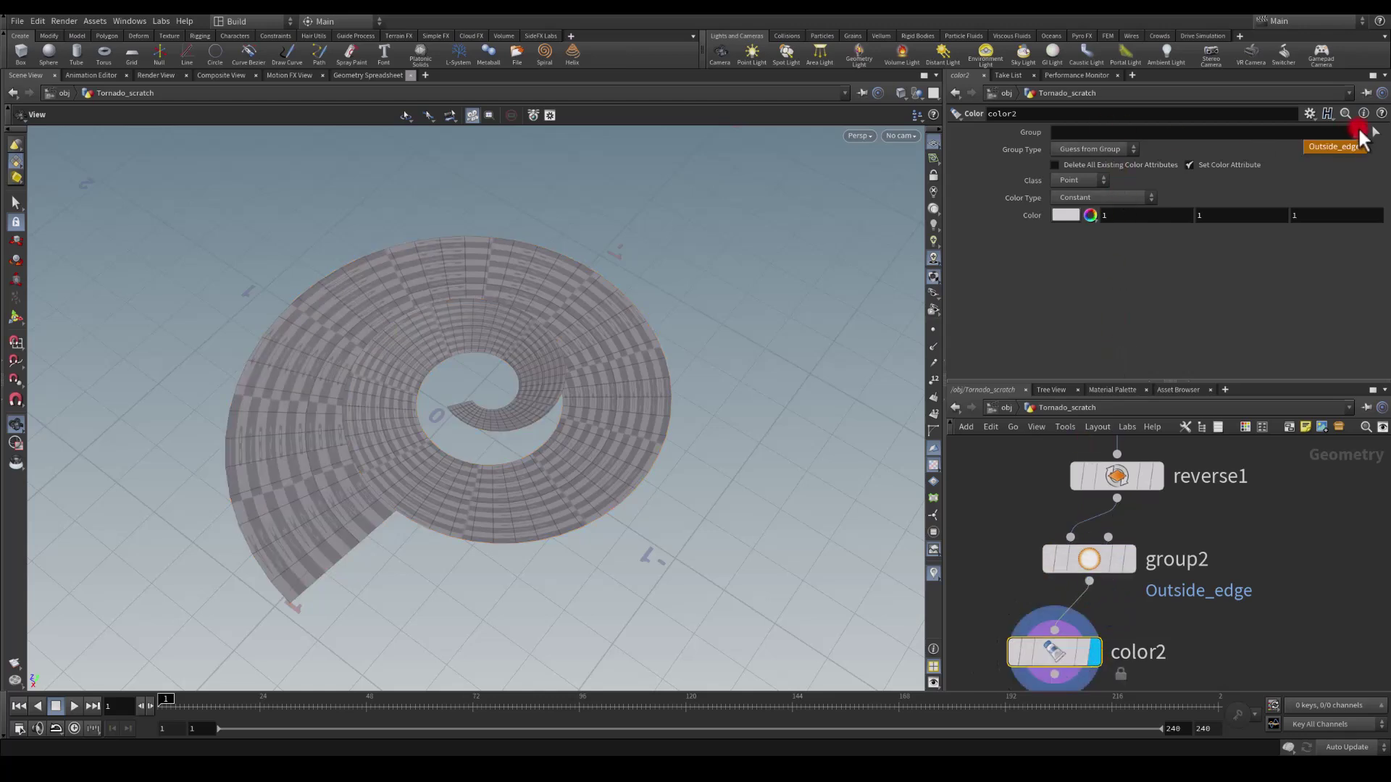
pyautogui.click(1334, 146)
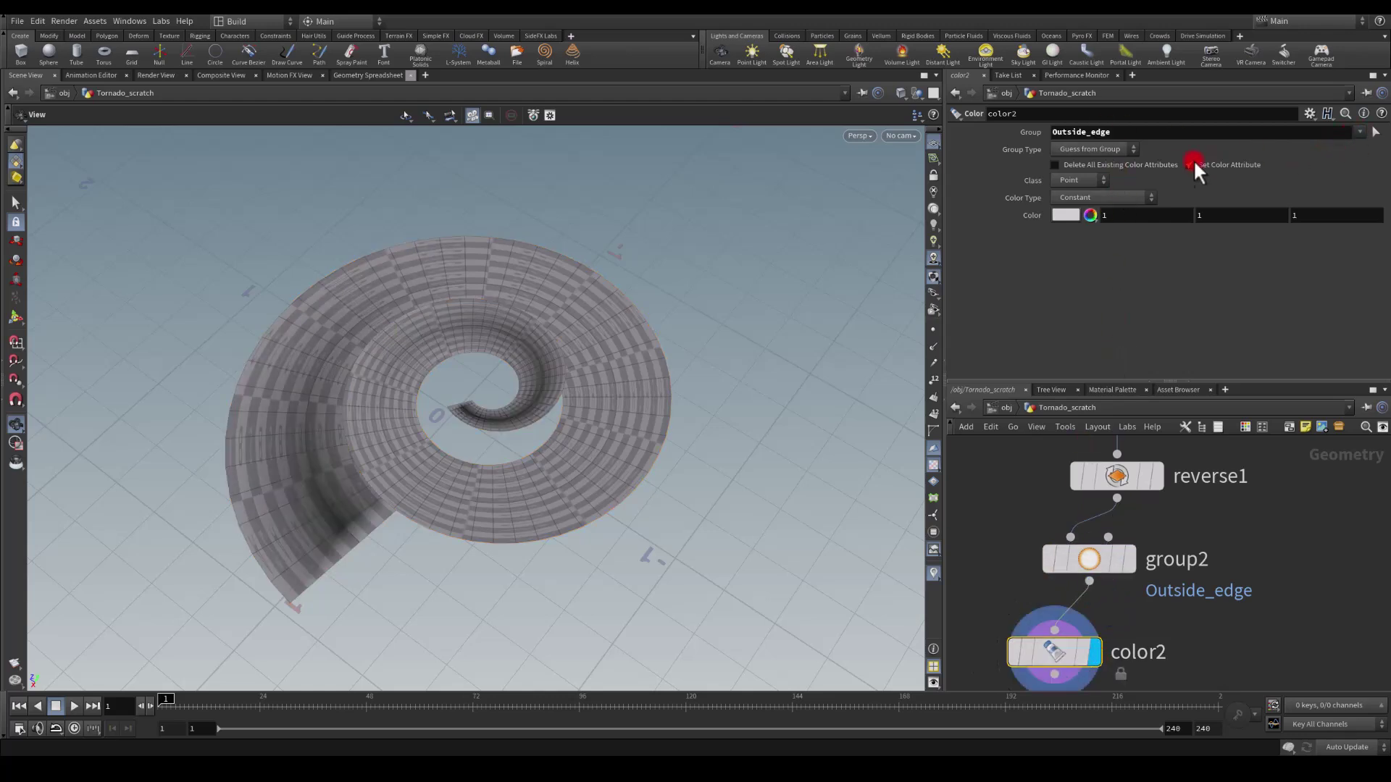
pyautogui.click(1071, 214)
pyautogui.click(1101, 358)
pyautogui.click(1239, 104)
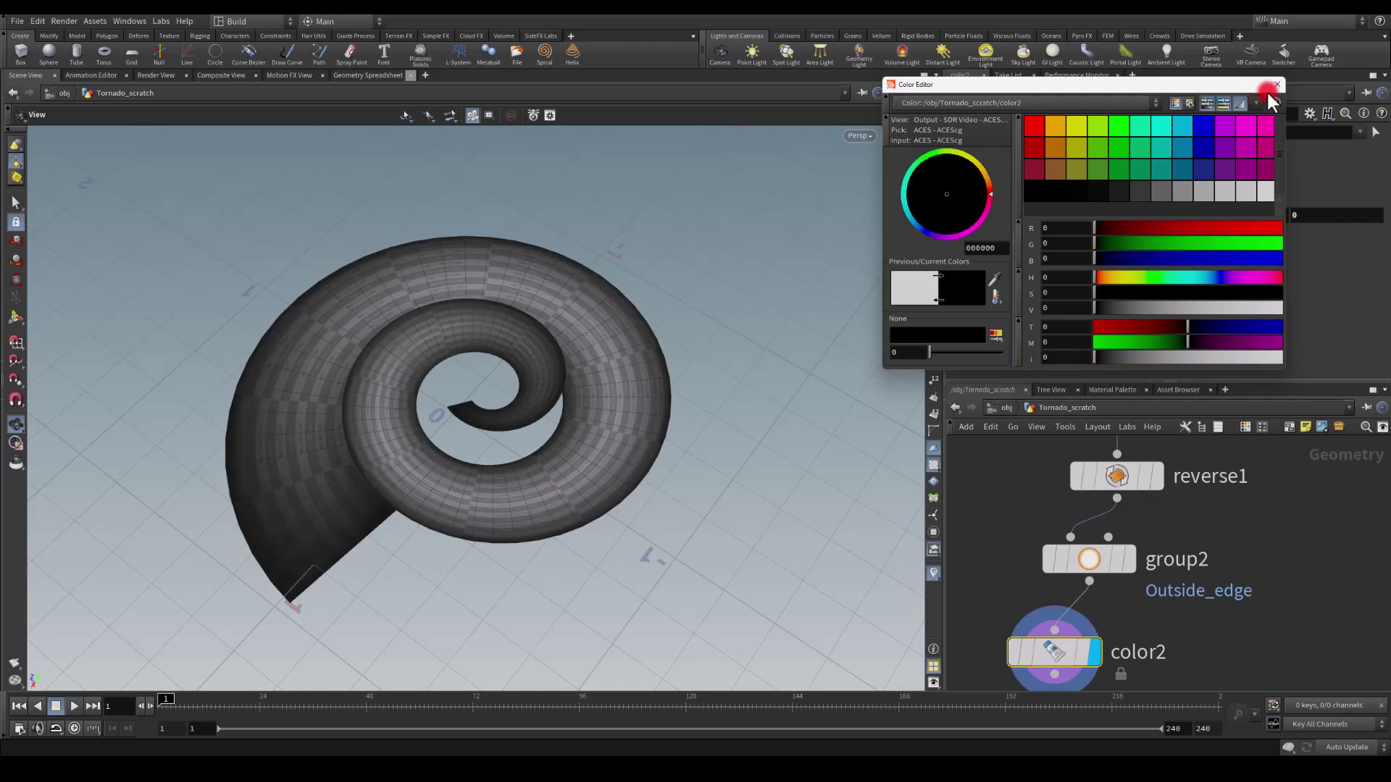
pyautogui.click(1268, 92)
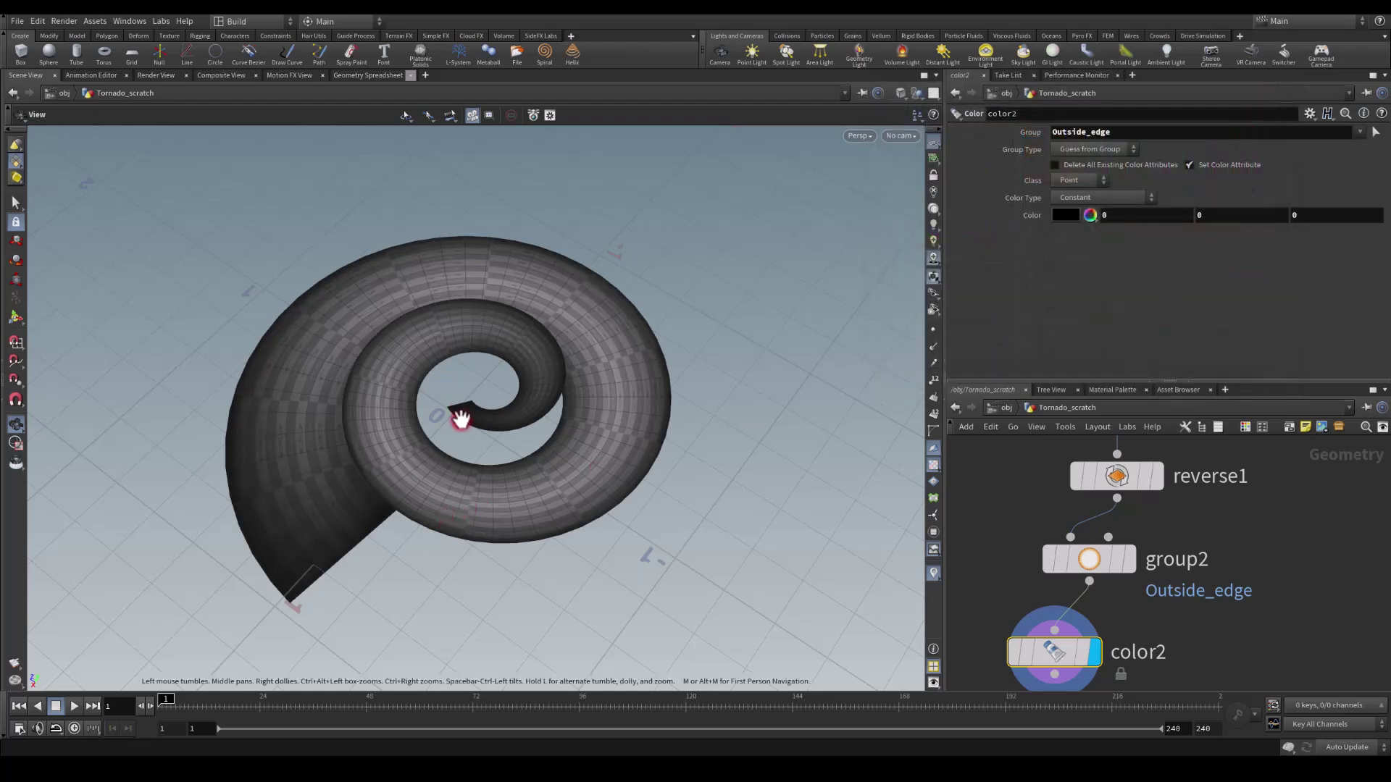
# Step: Rewire the existing transform node above EXPORT so it takes the new spiral's Color node as input
pyautogui.click(1003, 211)
pyautogui.moveTo(395, 308); pyautogui.dragTo(423, 420)
pyautogui.moveTo(357, 515)
pyautogui.mouseDown()
pyautogui.moveTo(448, 474)
pyautogui.moveTo(376, 528)
pyautogui.moveTo(333, 518)
pyautogui.mouseUp()
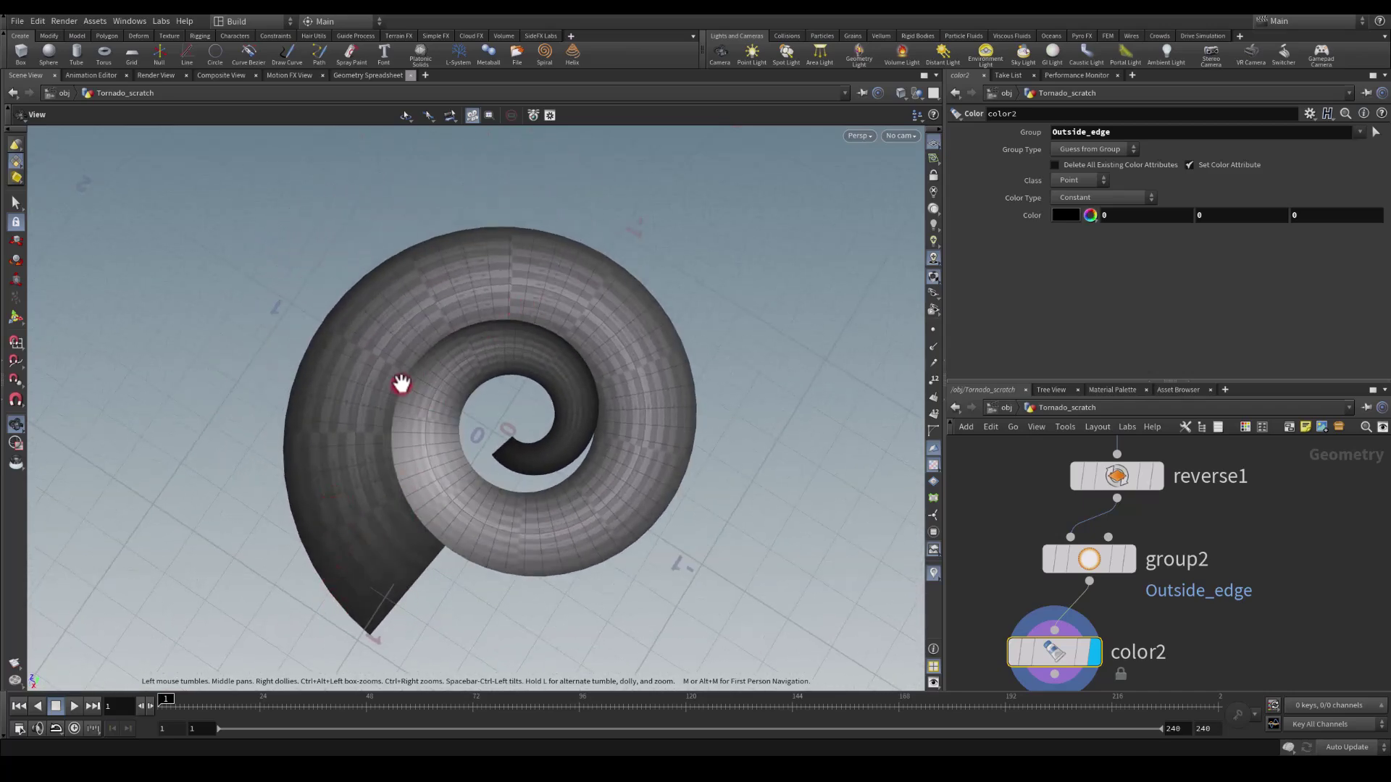
pyautogui.moveTo(401, 384); pyautogui.dragTo(466, 452)
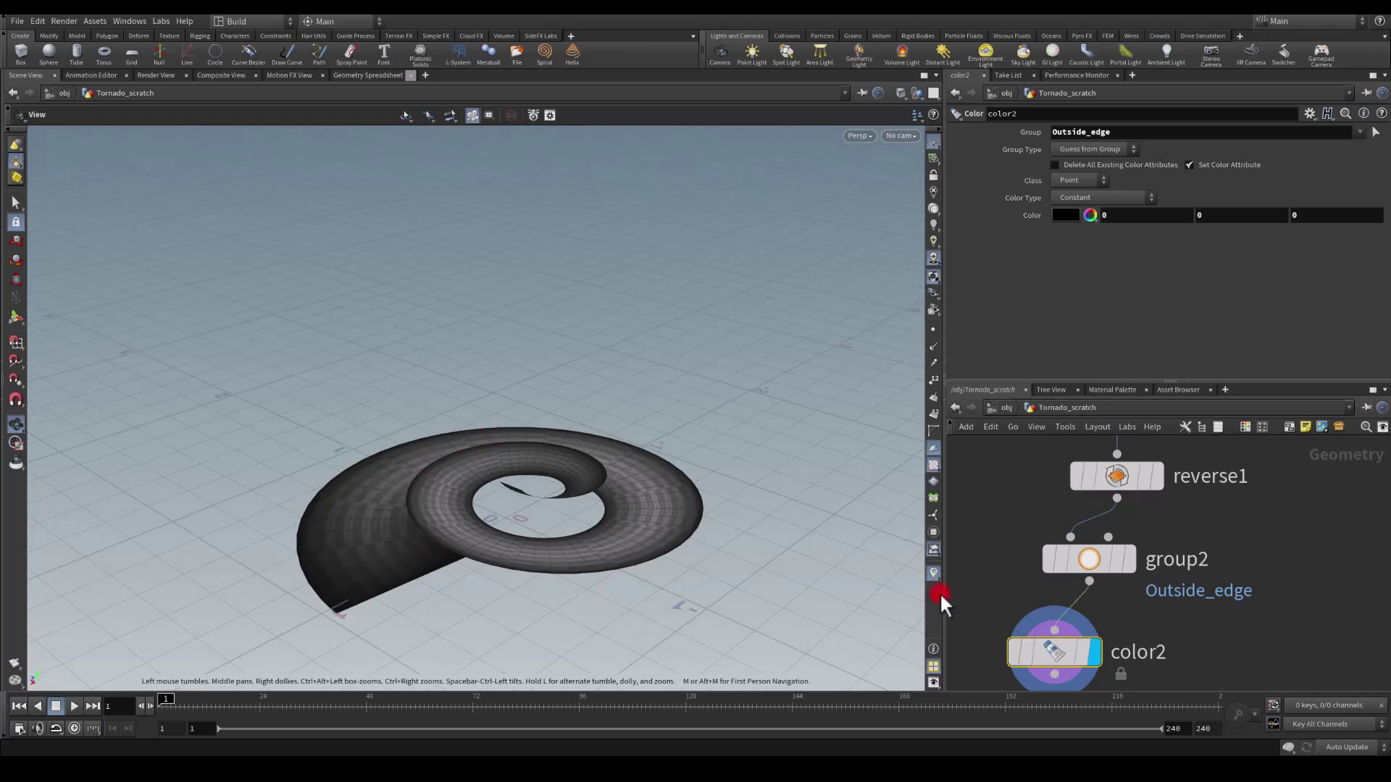
pyautogui.moveTo(1027, 524); pyautogui.dragTo(1071, 471, button='middle')
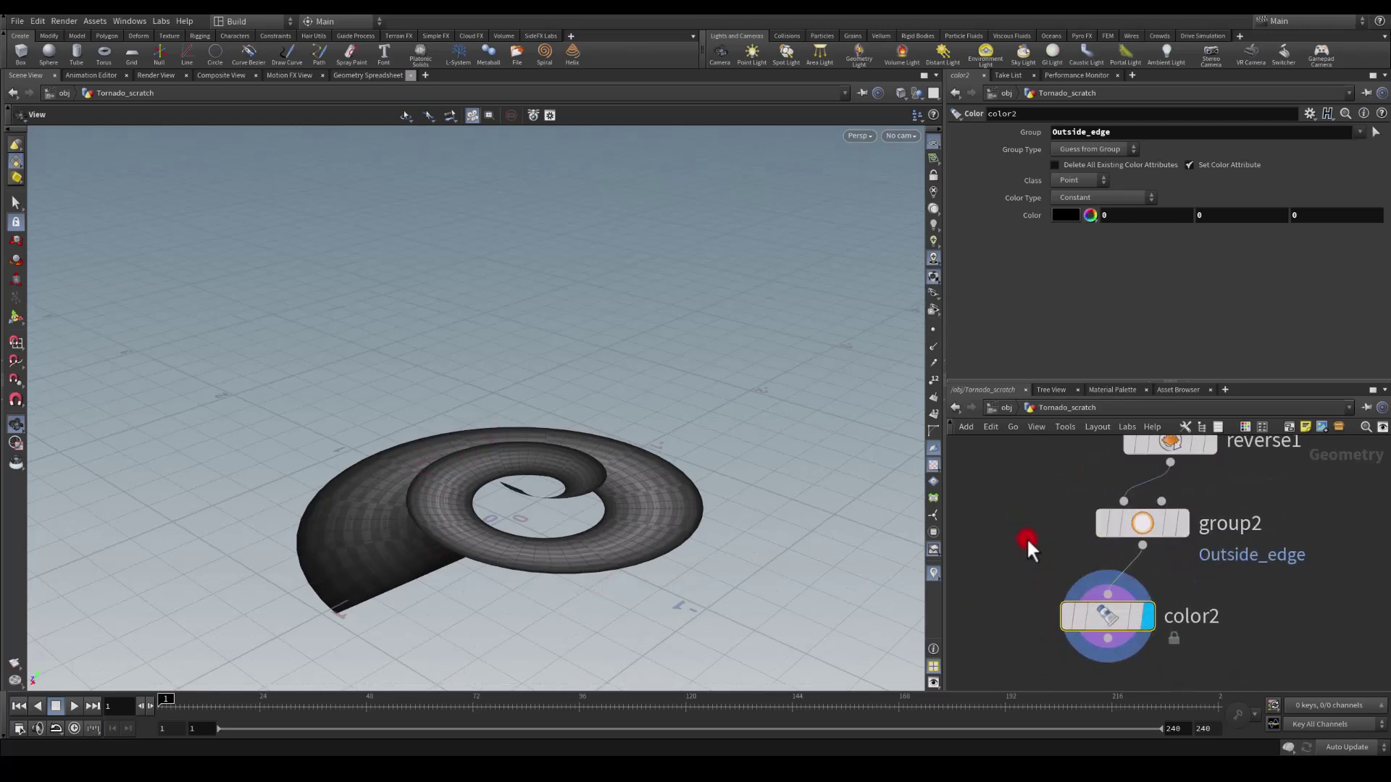
pyautogui.moveTo(1037, 524); pyautogui.dragTo(1230, 576, button='middle')
pyautogui.scroll(-5, 1089, 543)
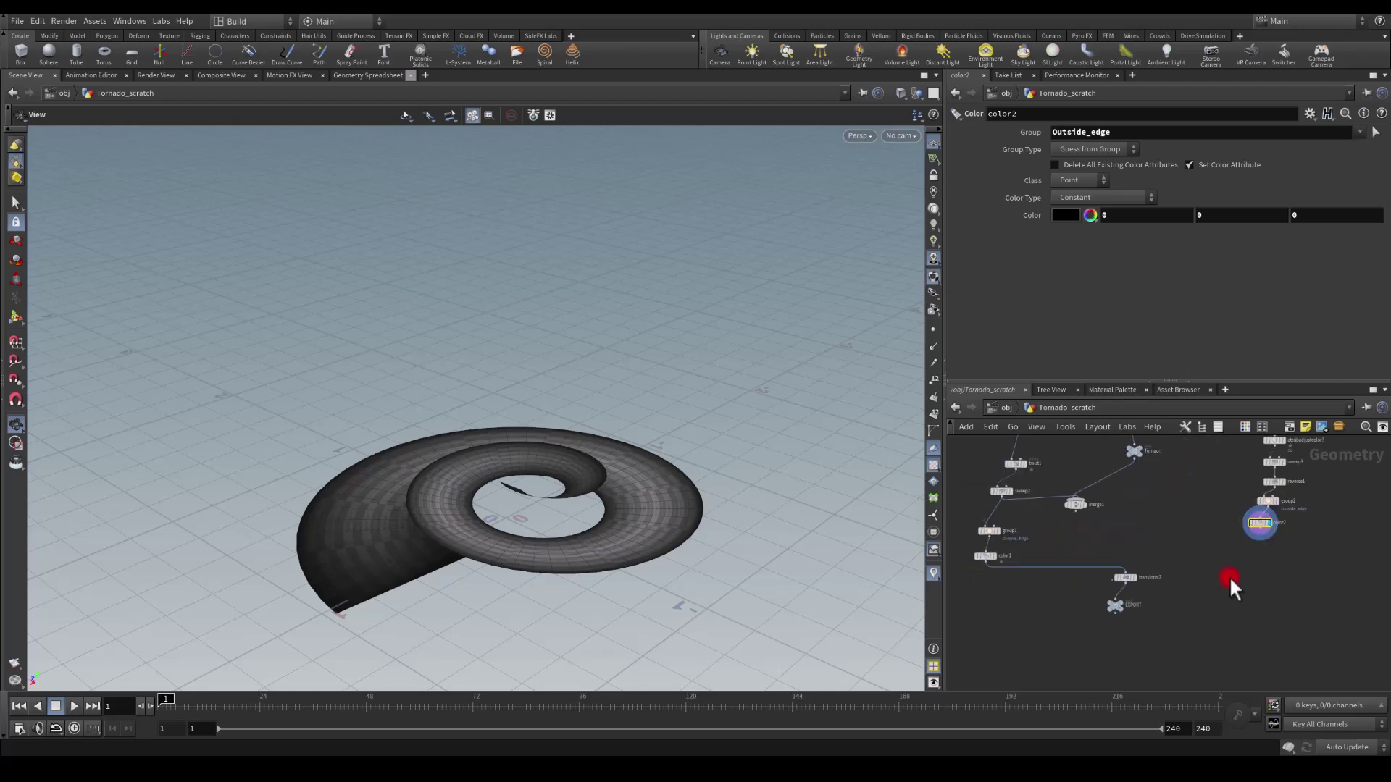
pyautogui.scroll(2, 1230, 565)
pyautogui.moveTo(1280, 506); pyautogui.dragTo(1058, 579)
pyautogui.moveTo(1038, 512); pyautogui.dragTo(1121, 587, button='middle')
pyautogui.scroll(-3, 1127, 513)
pyautogui.moveTo(1147, 540); pyautogui.dragTo(1130, 507, button='middle')
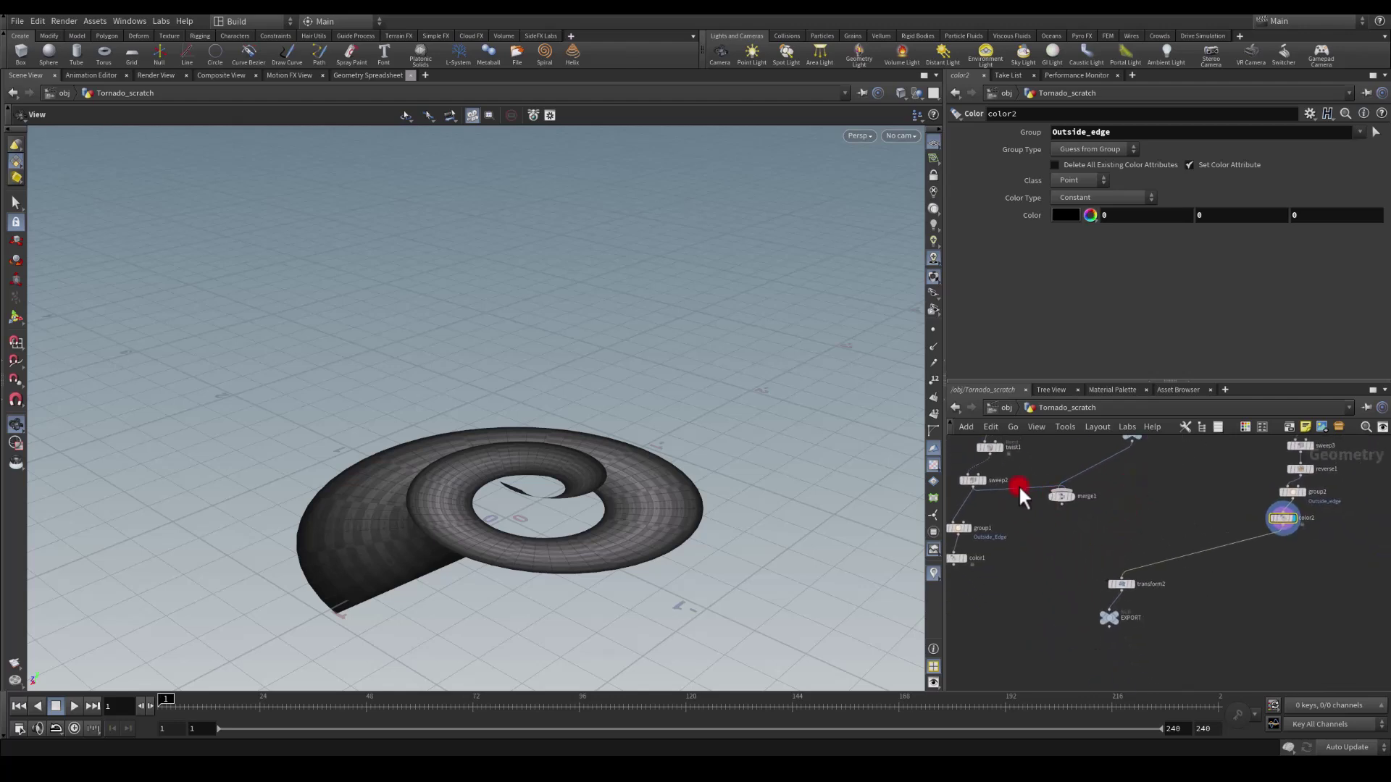
# Step: Display the EXPORT node and frame the transformed spiral in the viewport
pyautogui.hotkey('space', 'f')
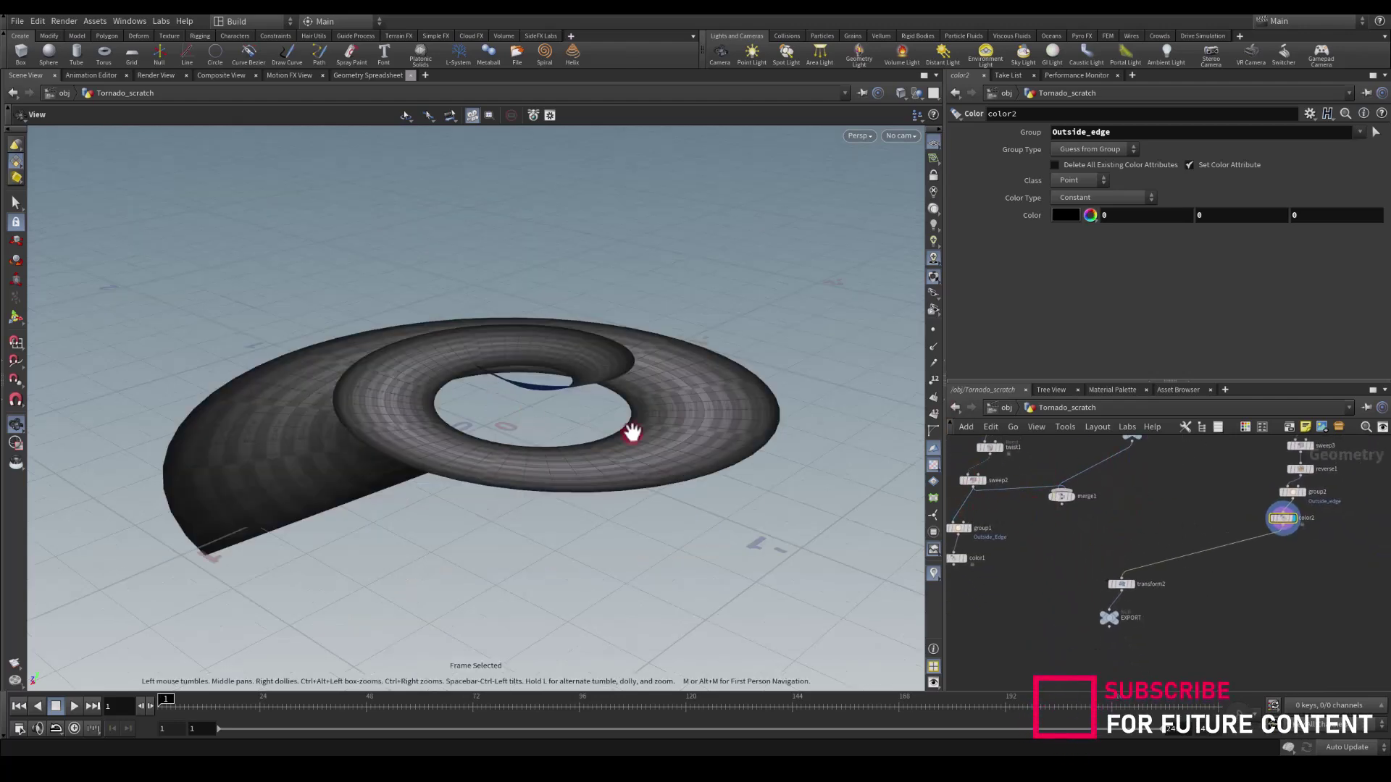
pyautogui.click(1120, 615)
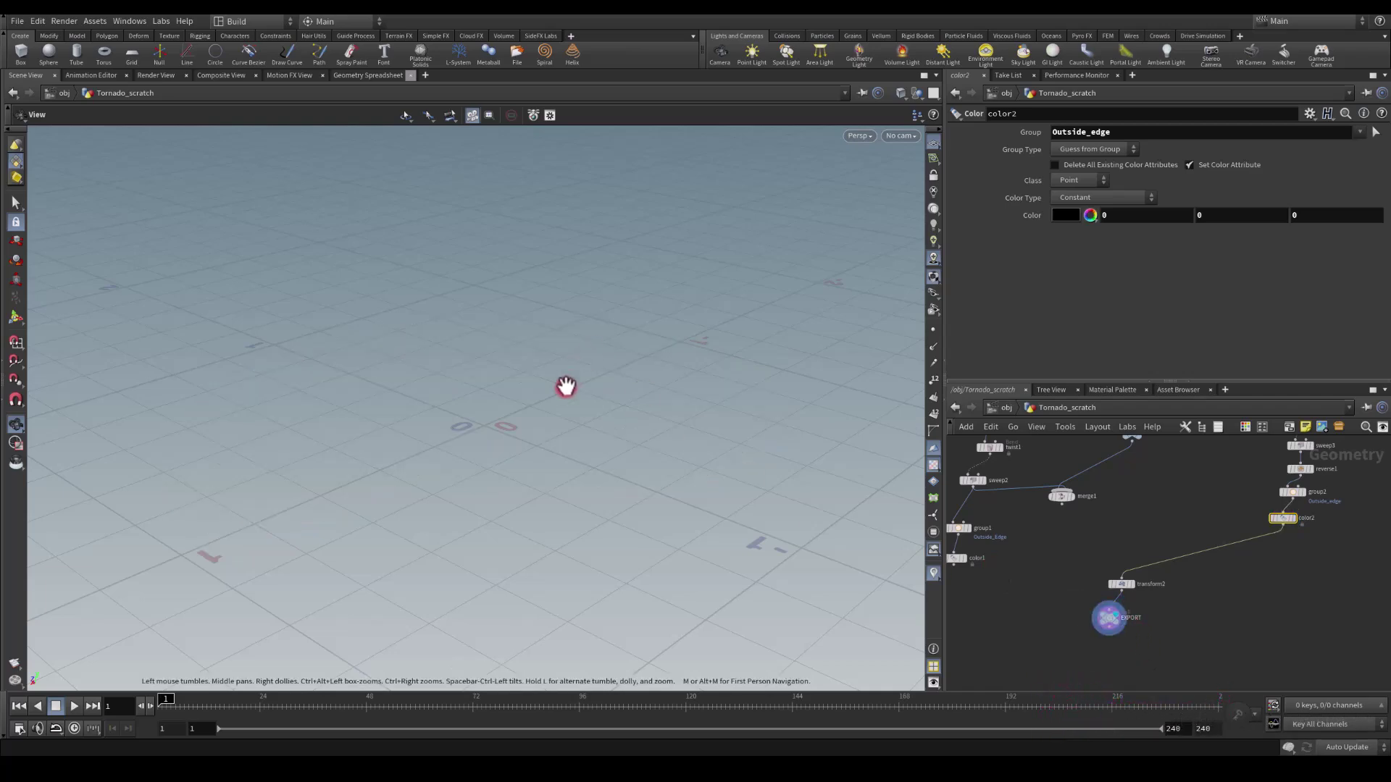
pyautogui.moveTo(501, 335); pyautogui.dragTo(481, 481)
pyautogui.moveTo(481, 481); pyautogui.dragTo(416, 468, button='right')
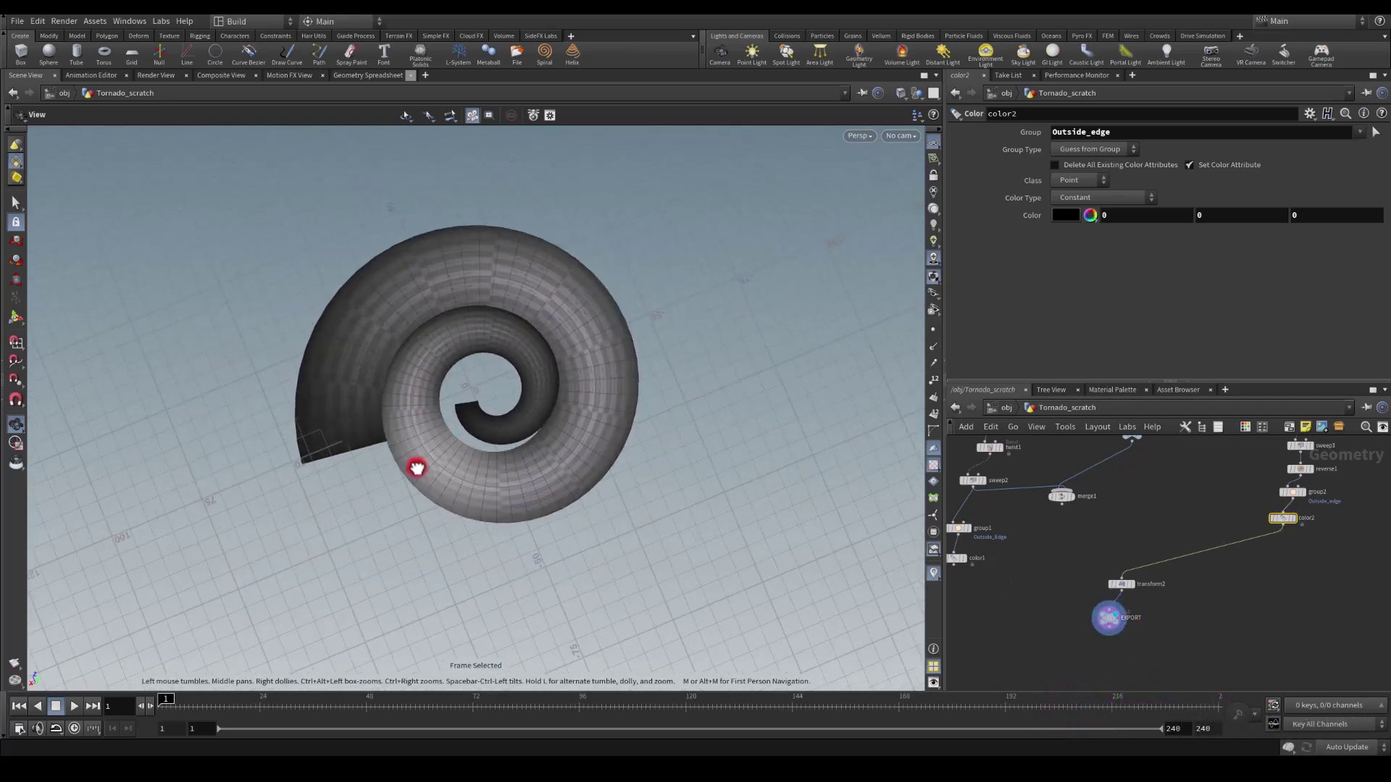
# Step: Examine the exported spiral's shape and dark edge shading from several angles, and review its node chain
pyautogui.moveTo(415, 469); pyautogui.dragTo(395, 415)
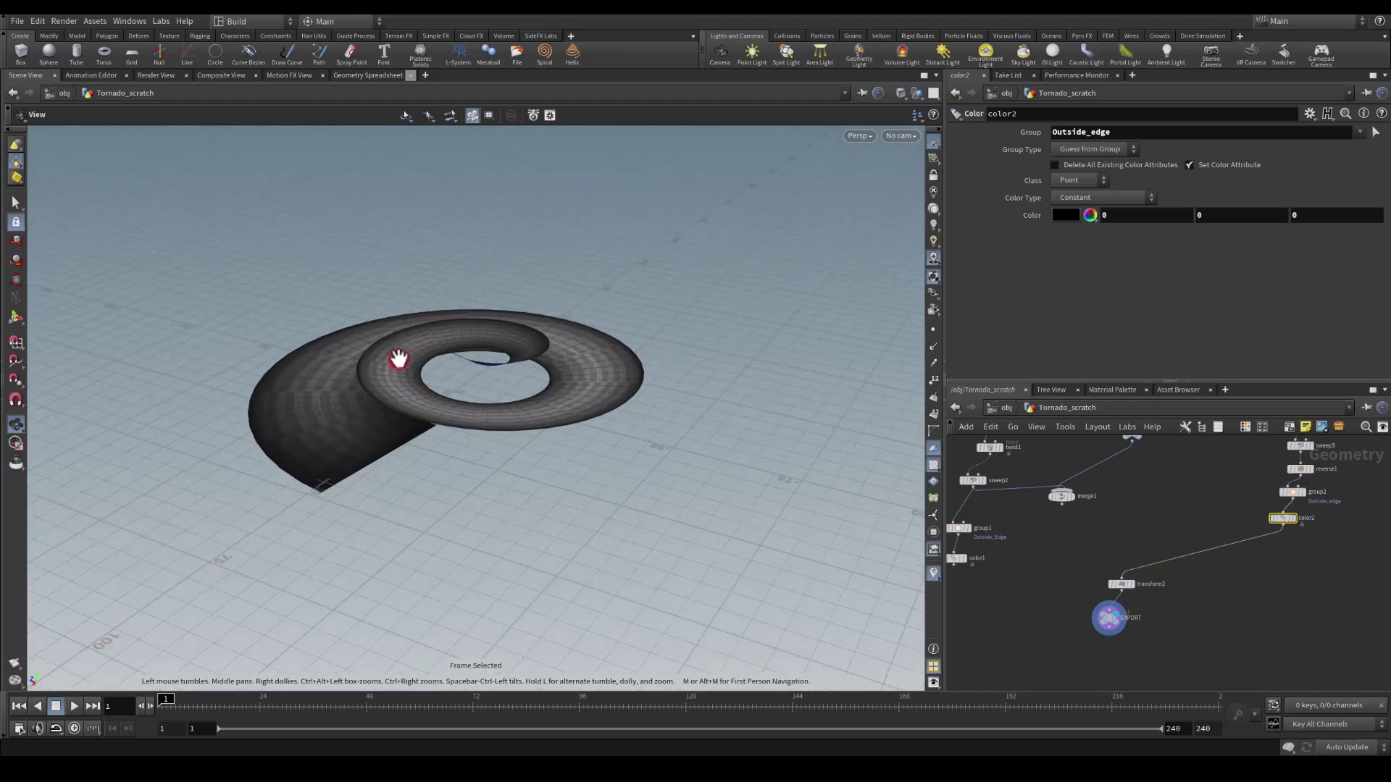
pyautogui.moveTo(398, 358); pyautogui.dragTo(345, 369)
pyautogui.moveTo(558, 346); pyautogui.dragTo(384, 355)
pyautogui.click(1122, 583)
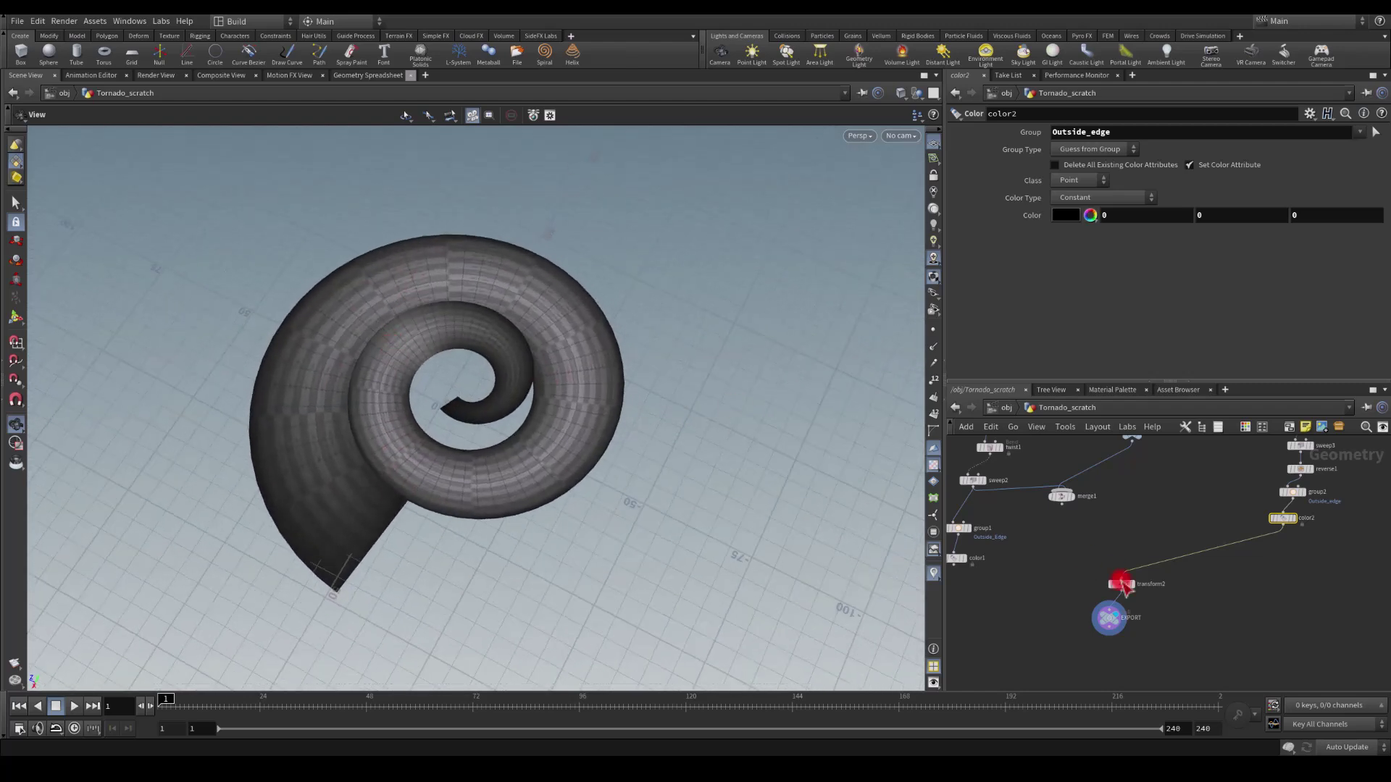
pyautogui.moveTo(1270, 444); pyautogui.dragTo(1076, 568, button='middle')
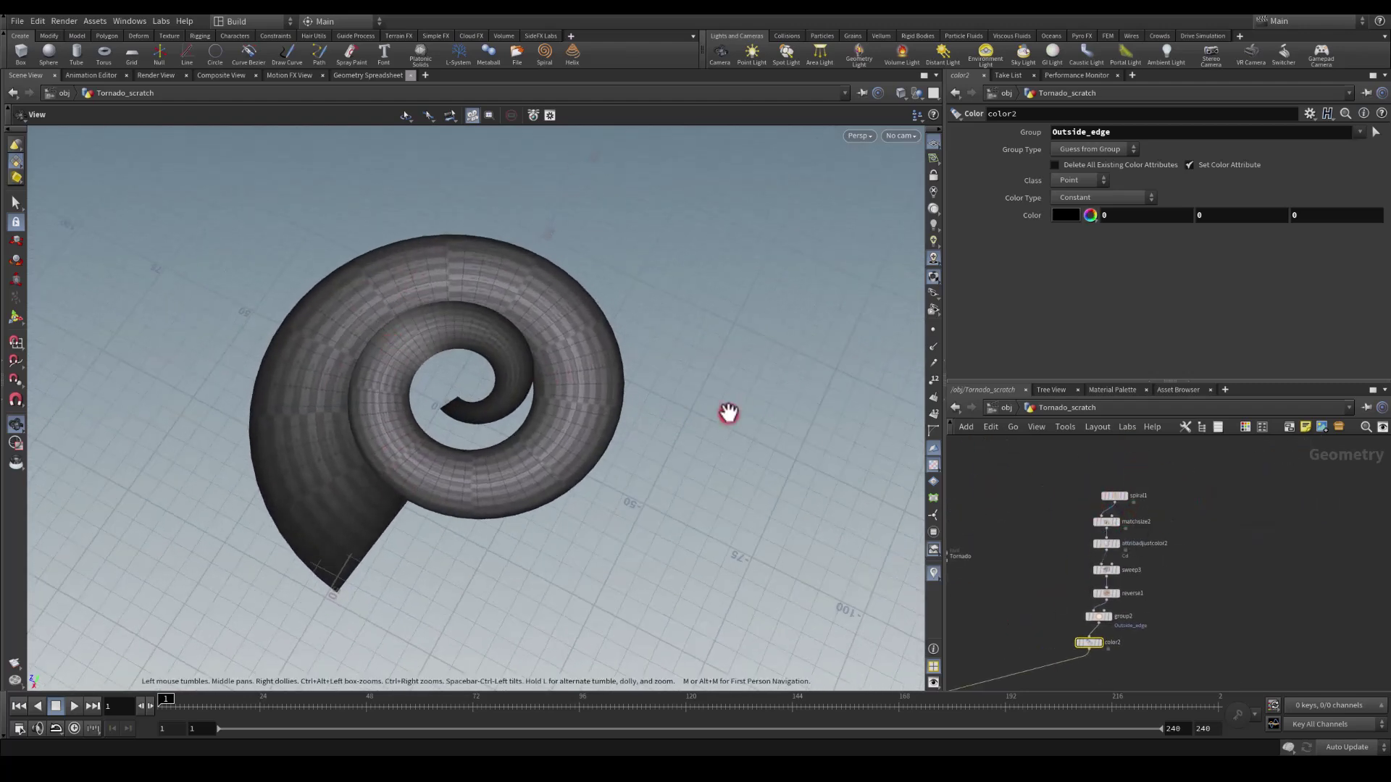
pyautogui.moveTo(319, 369); pyautogui.dragTo(344, 403)
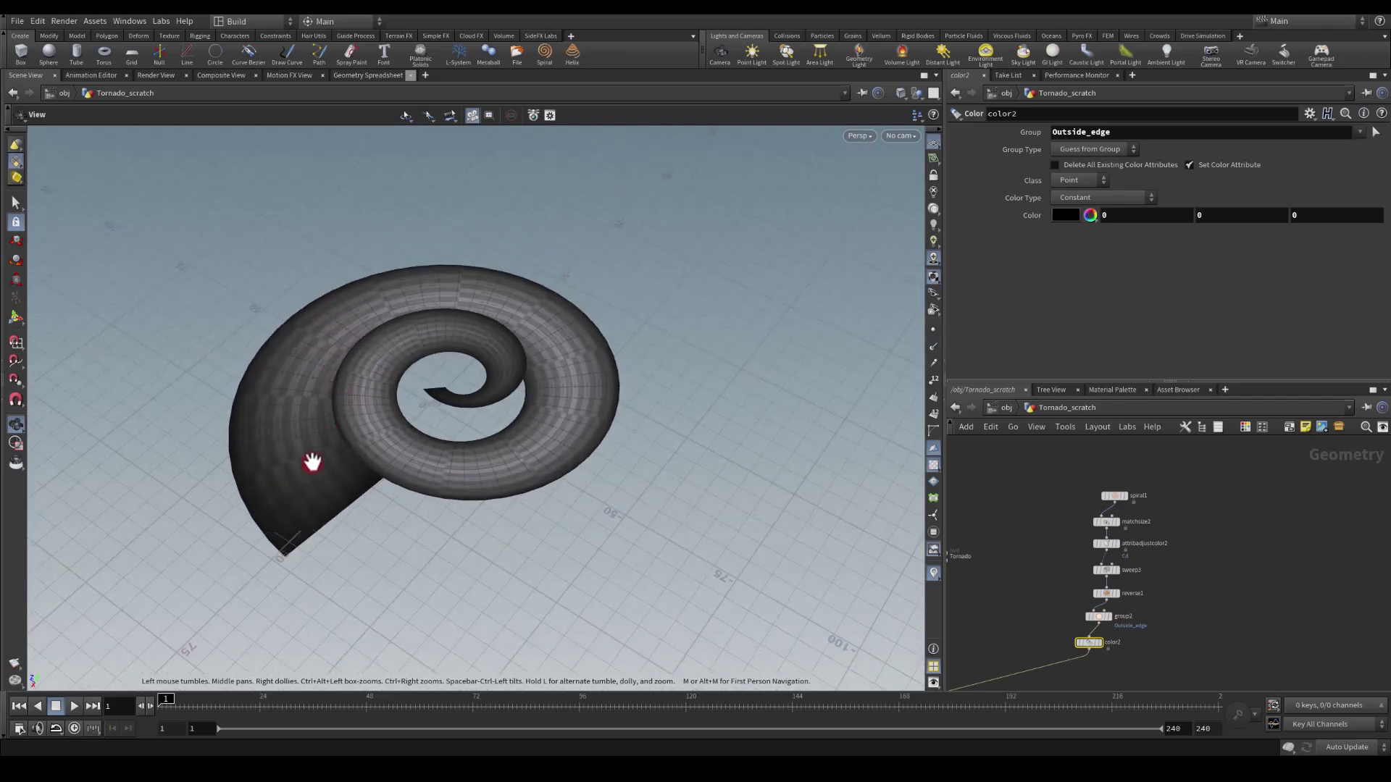
pyautogui.moveTo(308, 488)
pyautogui.mouseDown()
pyautogui.moveTo(350, 480)
pyautogui.moveTo(391, 388)
pyautogui.moveTo(326, 478)
pyautogui.moveTo(331, 491)
pyautogui.mouseUp()
pyautogui.moveTo(388, 405); pyautogui.dragTo(340, 373)
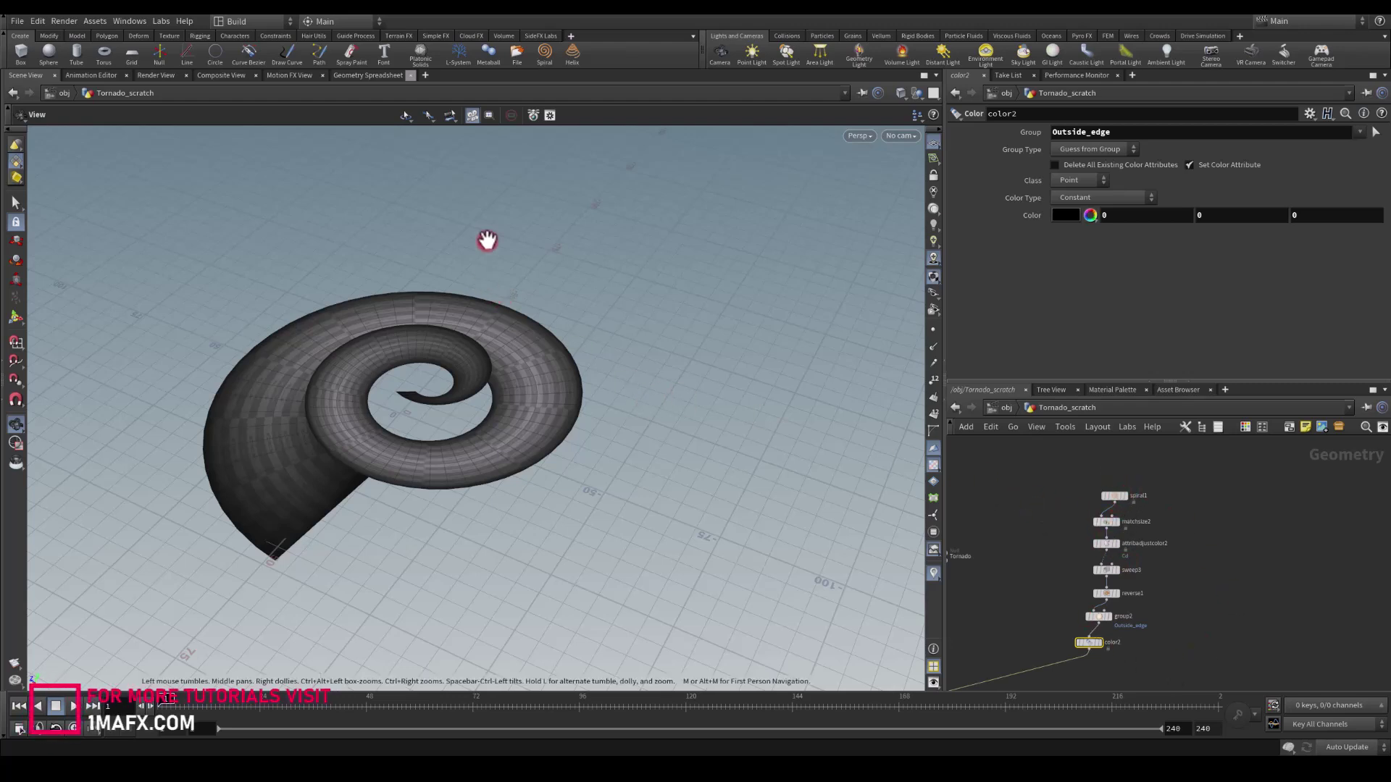
pyautogui.moveTo(525, 252); pyautogui.dragTo(397, 279)
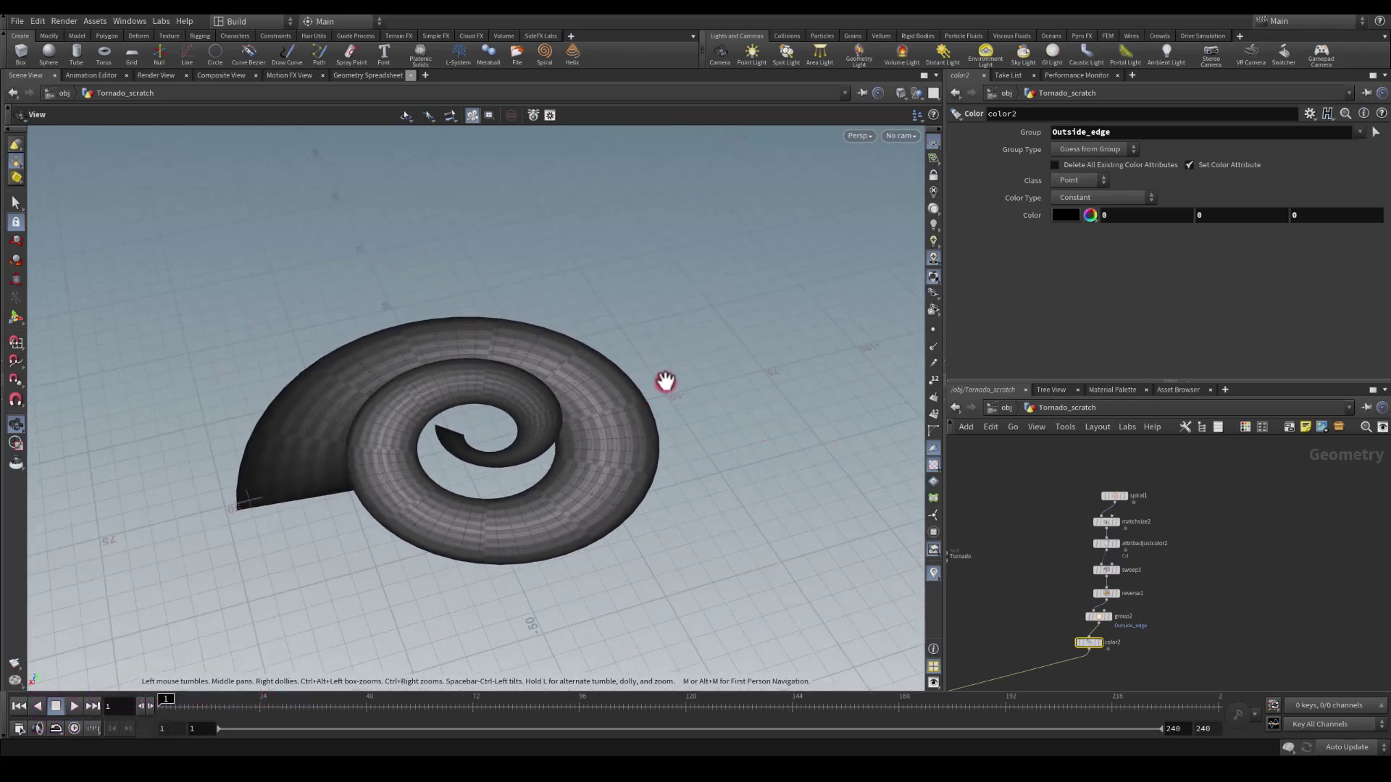
pyautogui.moveTo(676, 352); pyautogui.dragTo(670, 304, button='middle')
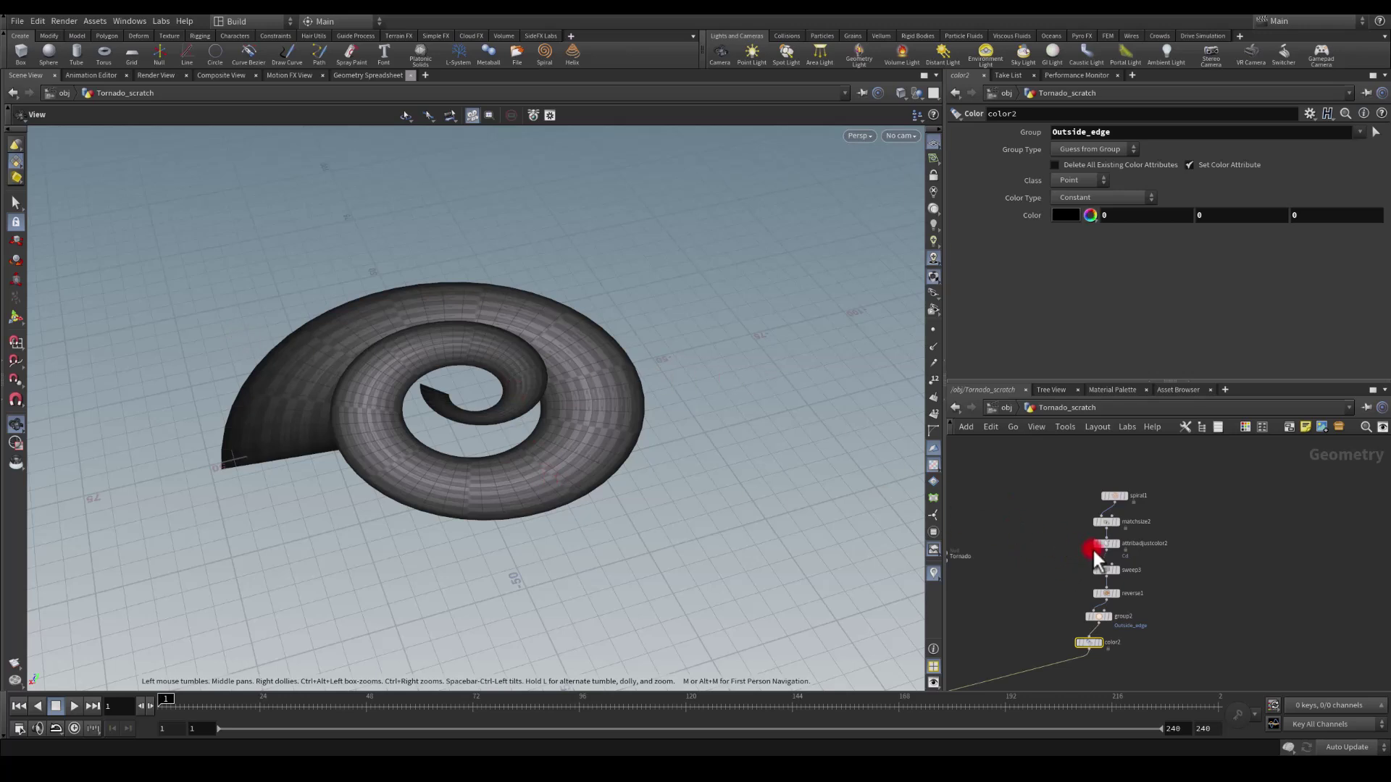
pyautogui.moveTo(1041, 527); pyautogui.dragTo(1333, 593, button='middle')
pyautogui.moveTo(1171, 557); pyautogui.dragTo(1159, 631, button='middle')
pyautogui.moveTo(1306, 602); pyautogui.dragTo(1113, 507, button='middle')
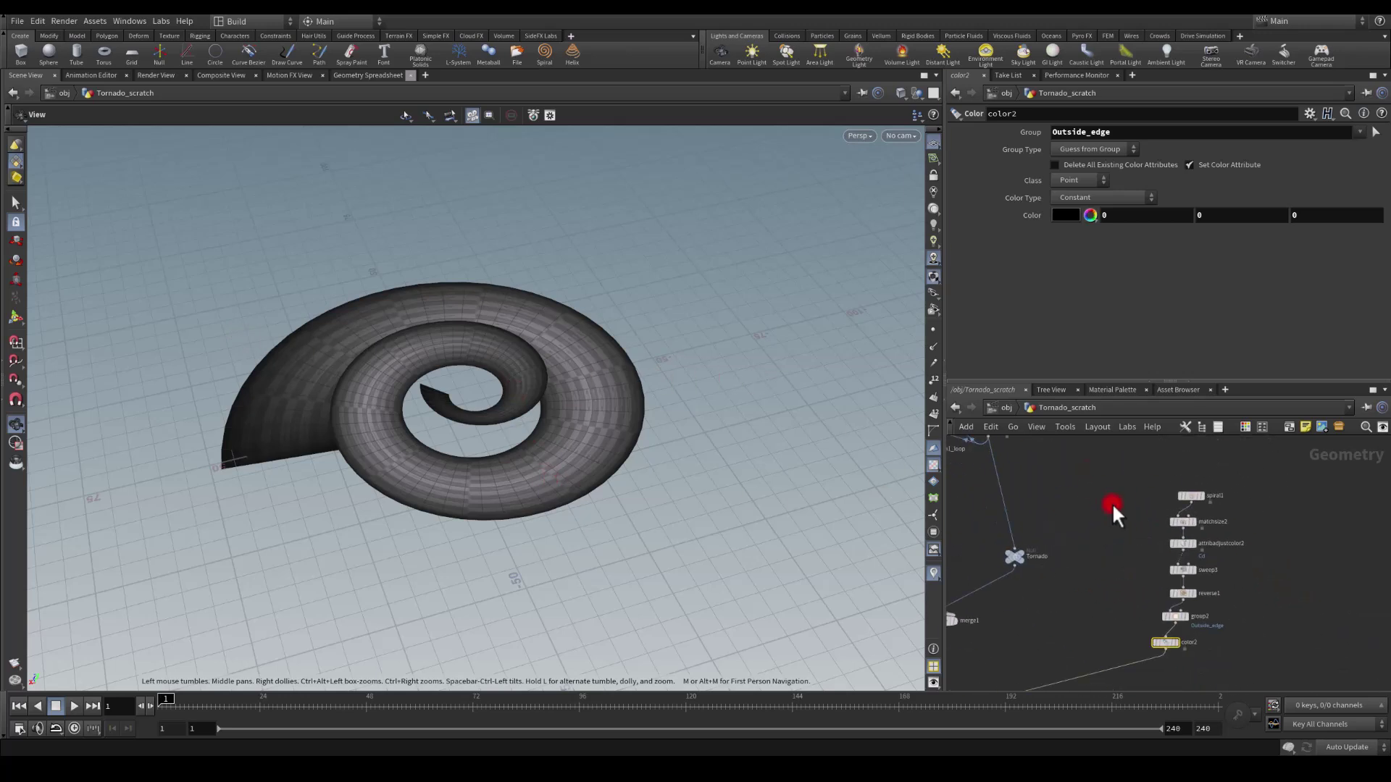